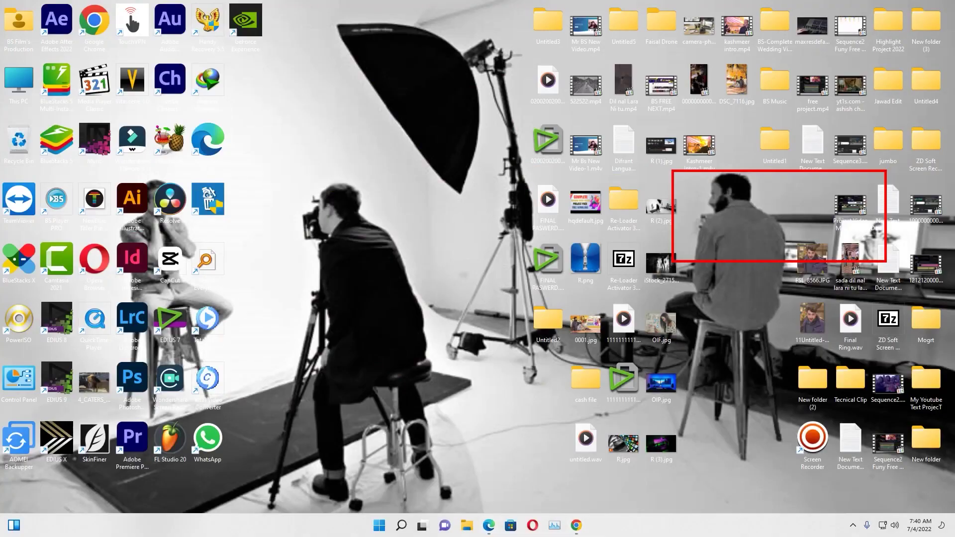
- Launch EDIUS from the desktop and start a new project
double_click(56, 378)
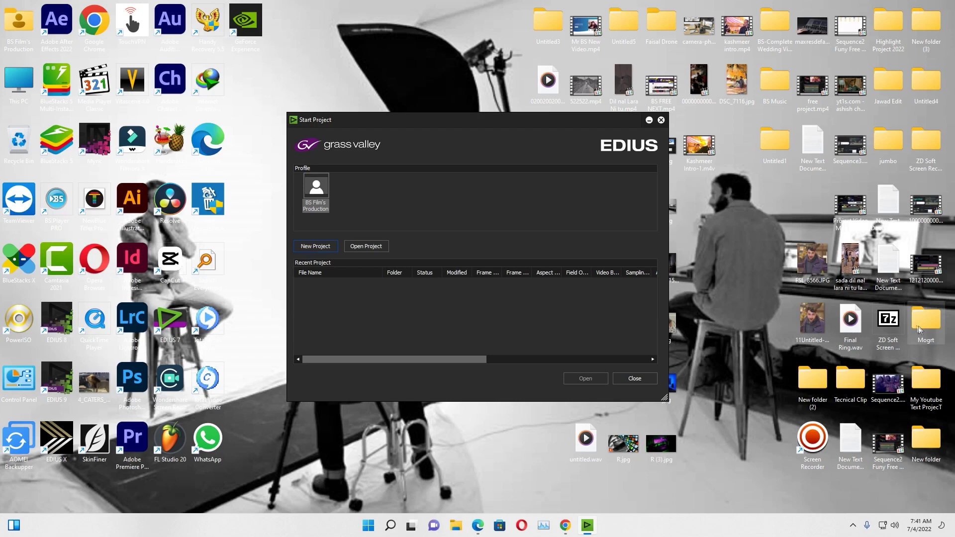
left_click(315, 246)
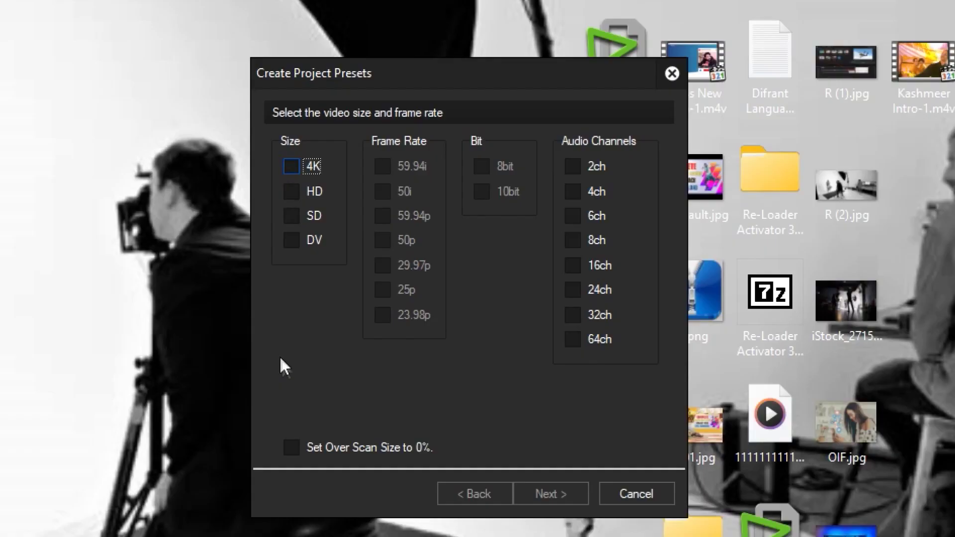
- Define project presets for 4K, HD, SD and DV sizes with all frame rates, 8bit depth and 2ch audio
left_click(292, 167)
left_click(293, 195)
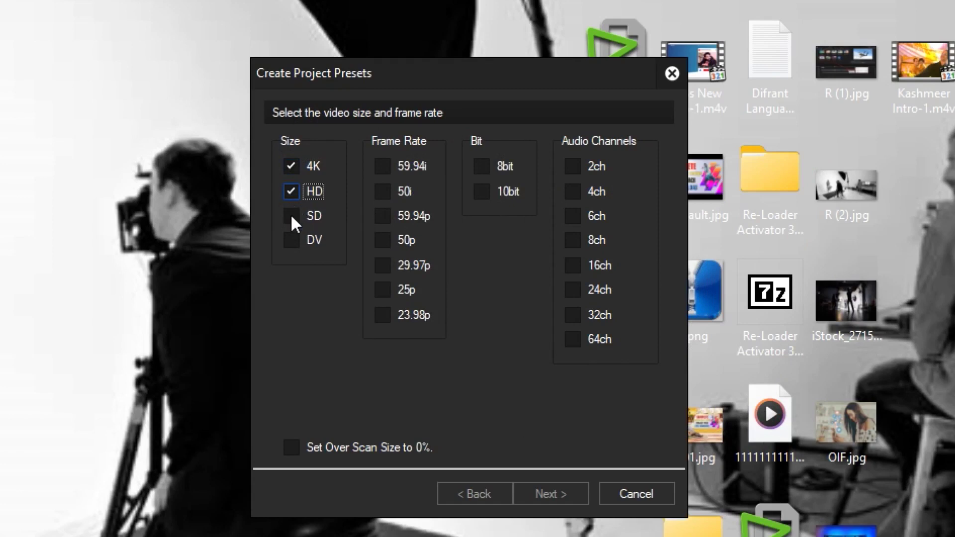
left_click(292, 215)
left_click(290, 240)
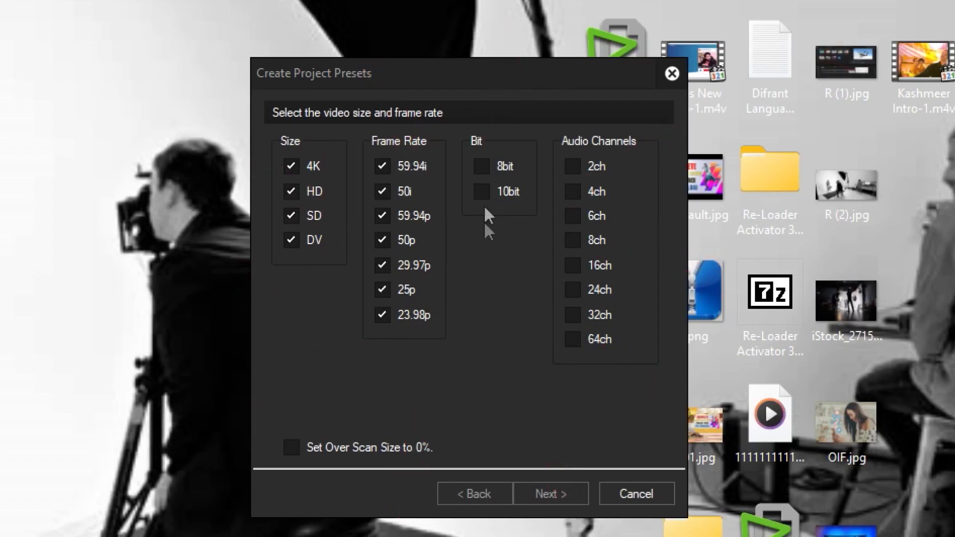
left_click(483, 168)
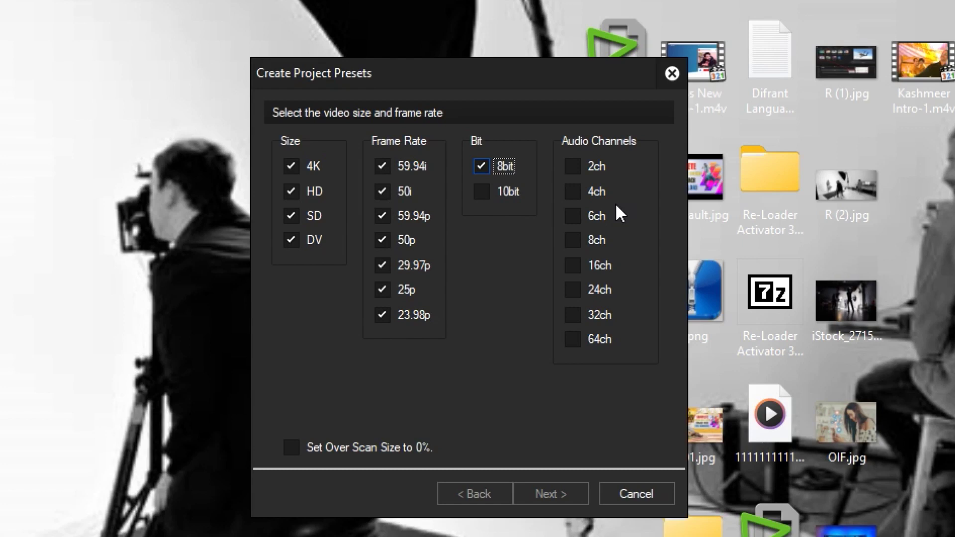
left_click(573, 166)
left_click(544, 491)
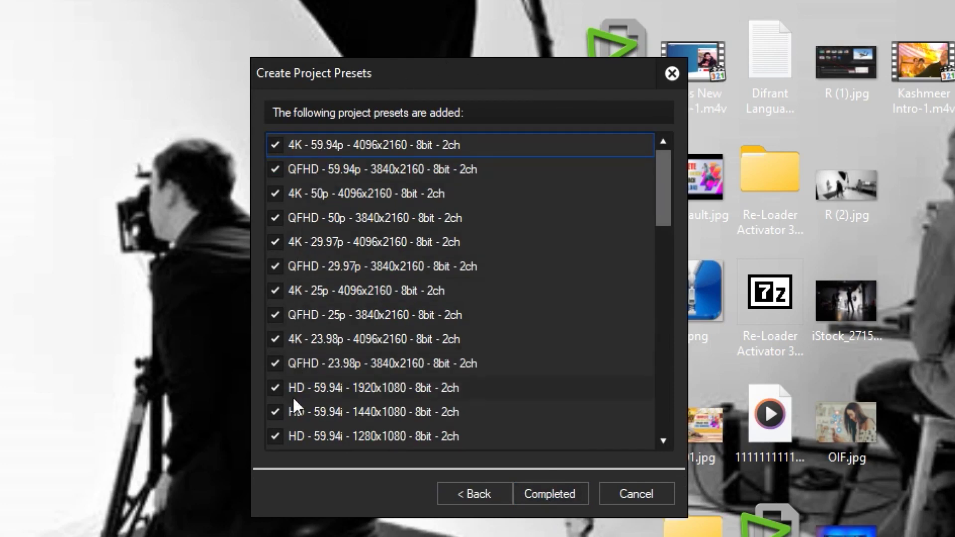
- Review the generated project presets, create them all, and browse the presets list in the project settings
left_click_drag(663, 194, 662, 88)
scroll(393, 208, "down", 6)
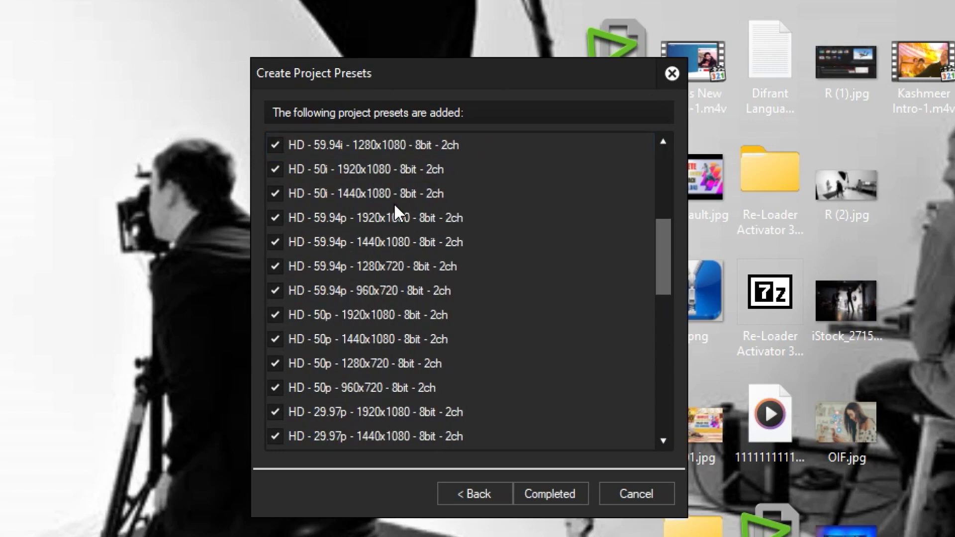
scroll(394, 220, "up", 6)
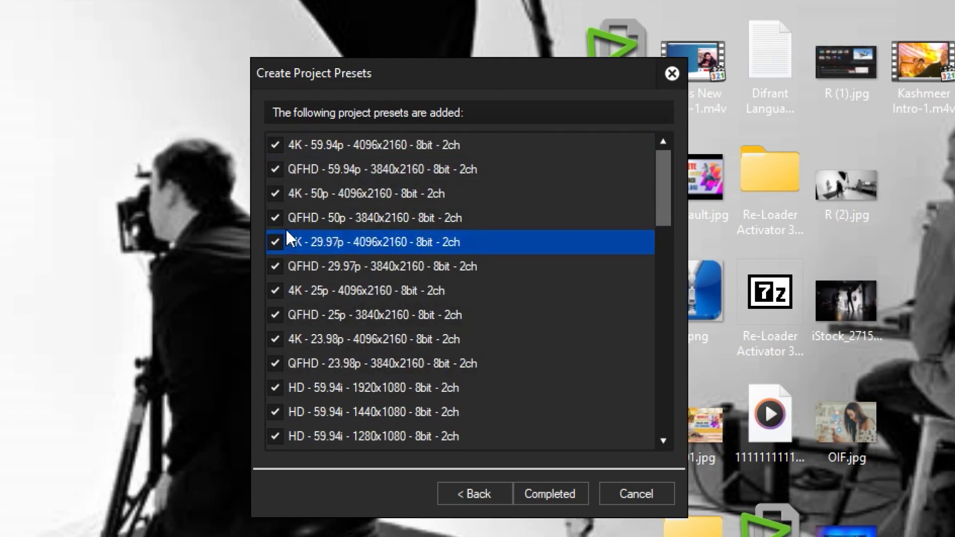
left_click(302, 219)
left_click(300, 219)
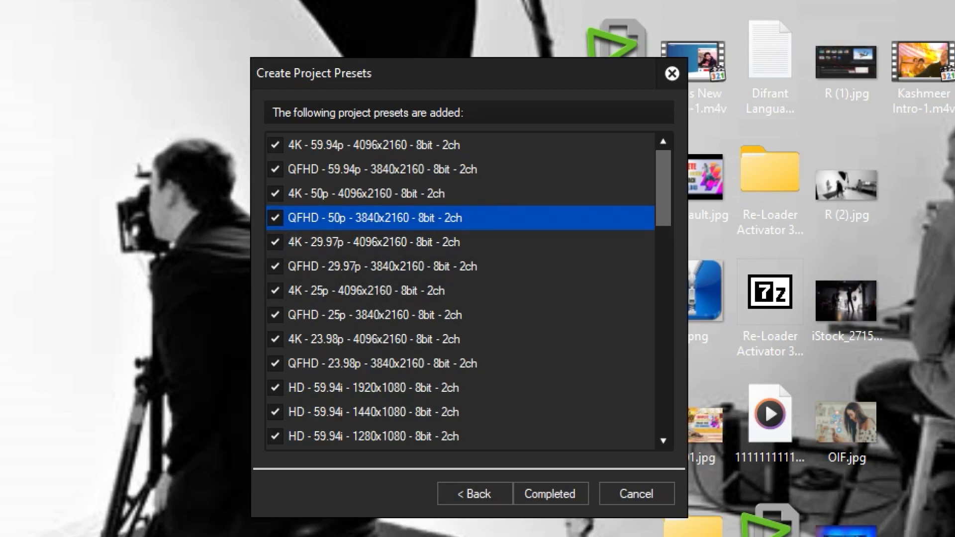
left_click(548, 493)
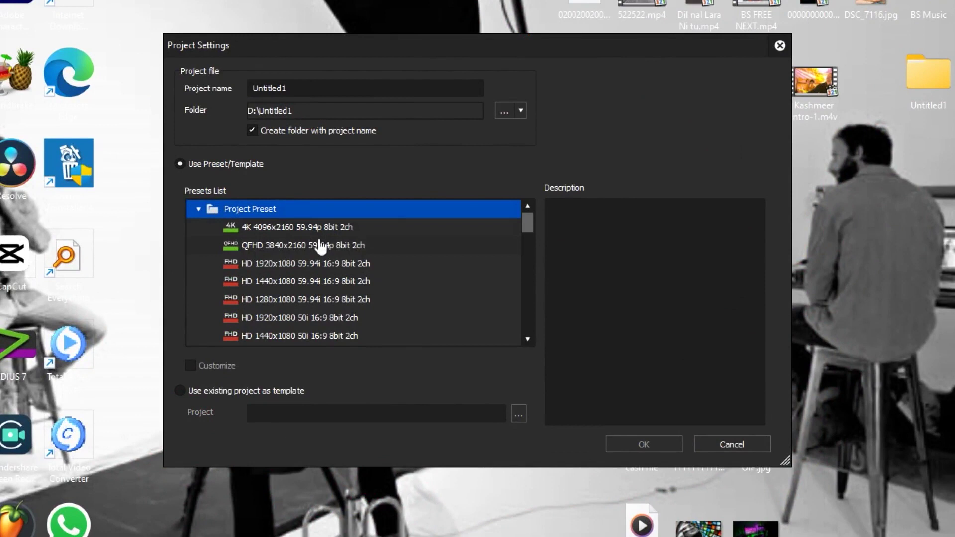
scroll(320, 259, "down", 7)
scroll(320, 272, "down", 3)
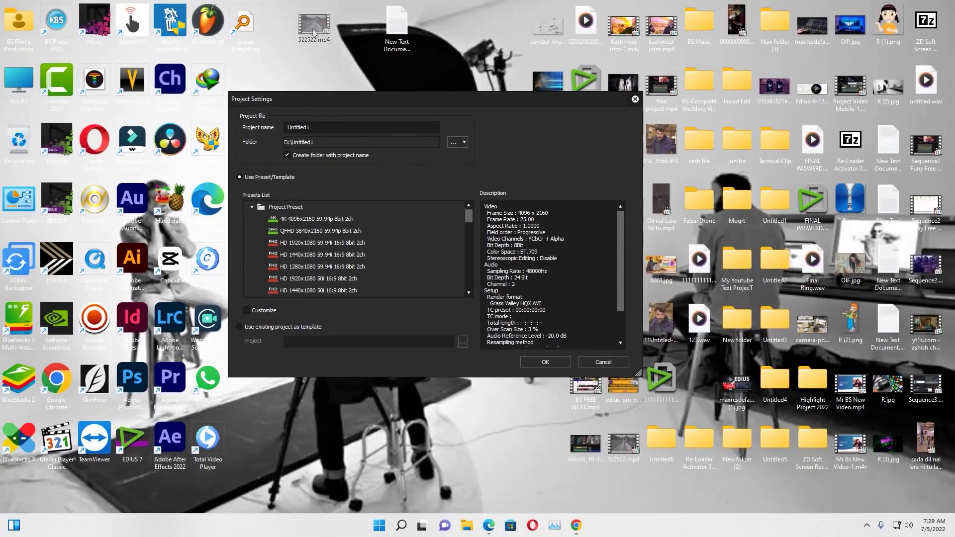
- Examine the frame size and frame rate of 522522.mp4 in its file details, and close its properties
left_click_drag(314, 32, 321, 33)
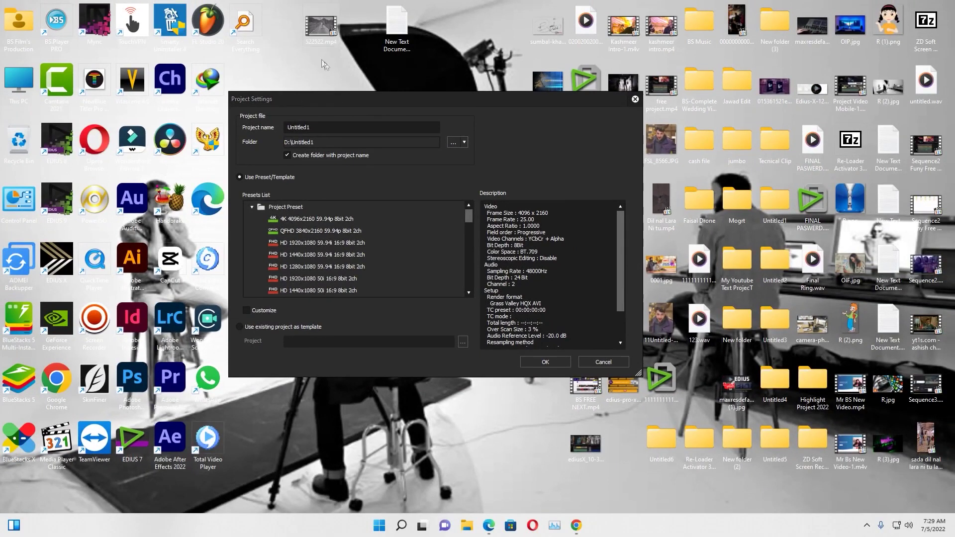
right_click(321, 28)
left_click(363, 142)
left_click(349, 266)
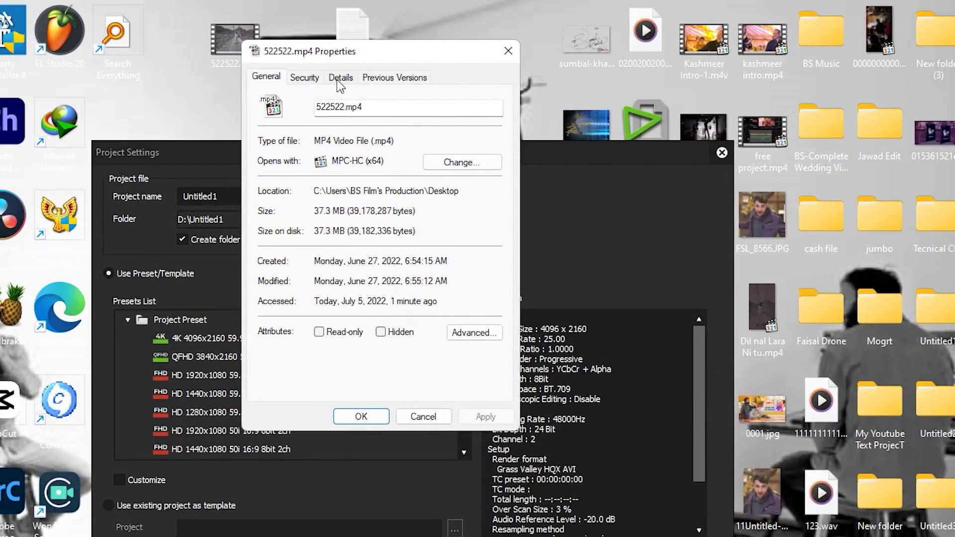
left_click(341, 79)
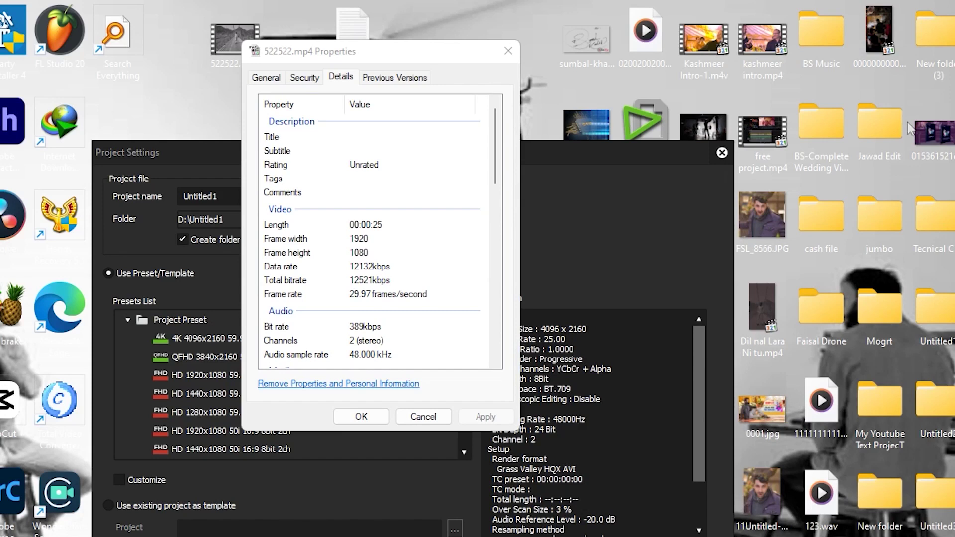
left_click_drag(335, 48, 622, 45)
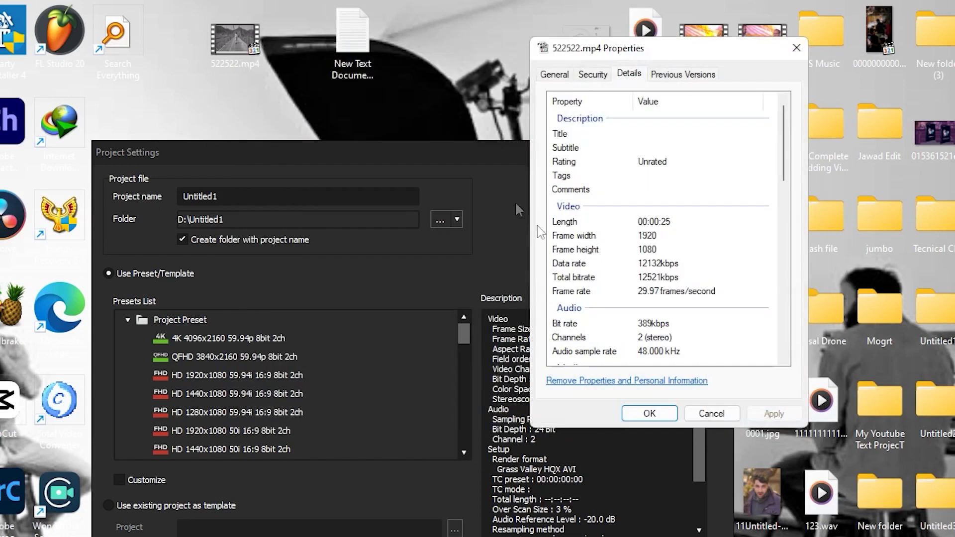
left_click(656, 292)
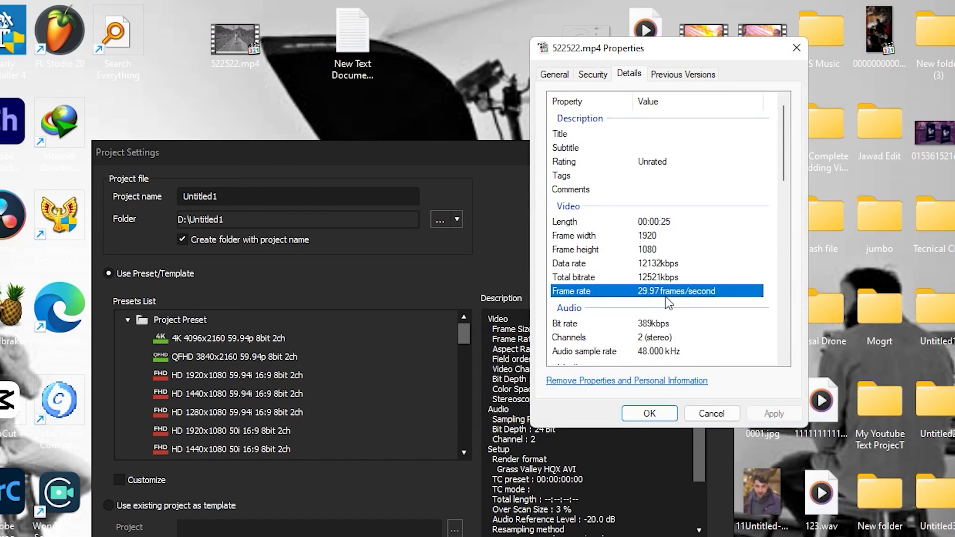
key("Return")
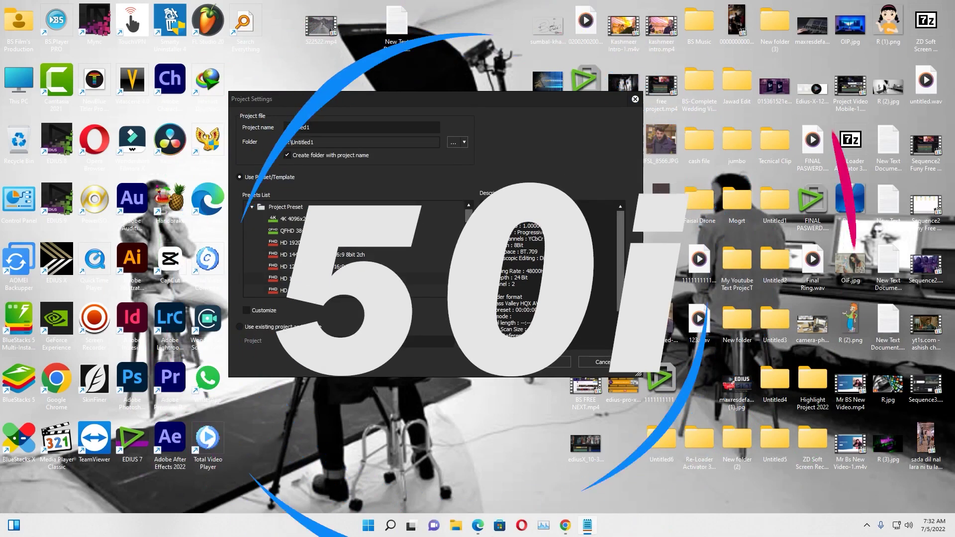
- Select the HD 1920x1080 50i 16:9 8bit 2ch preset and look through the presets with other frame rates
left_click(324, 278)
scroll(324, 279, "down", 2)
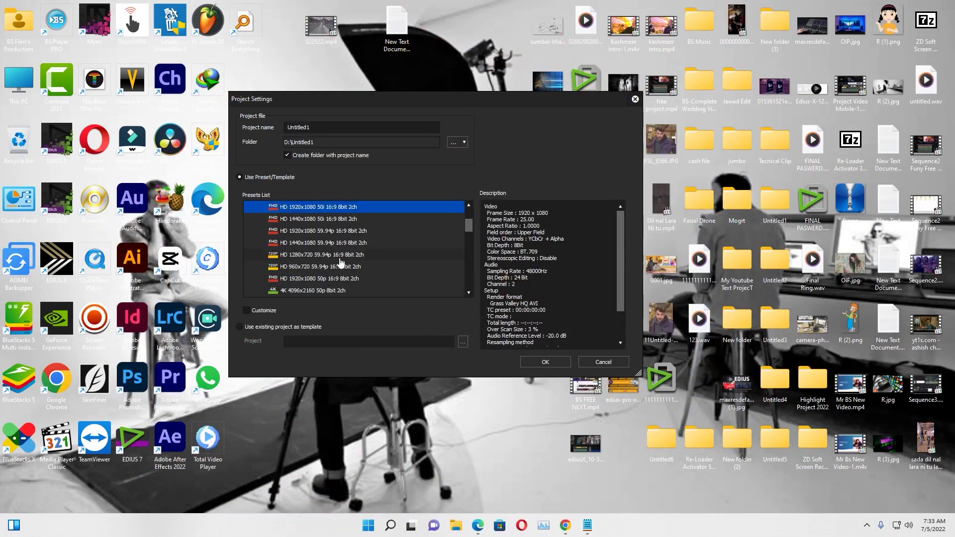
scroll(365, 276, "down", 1)
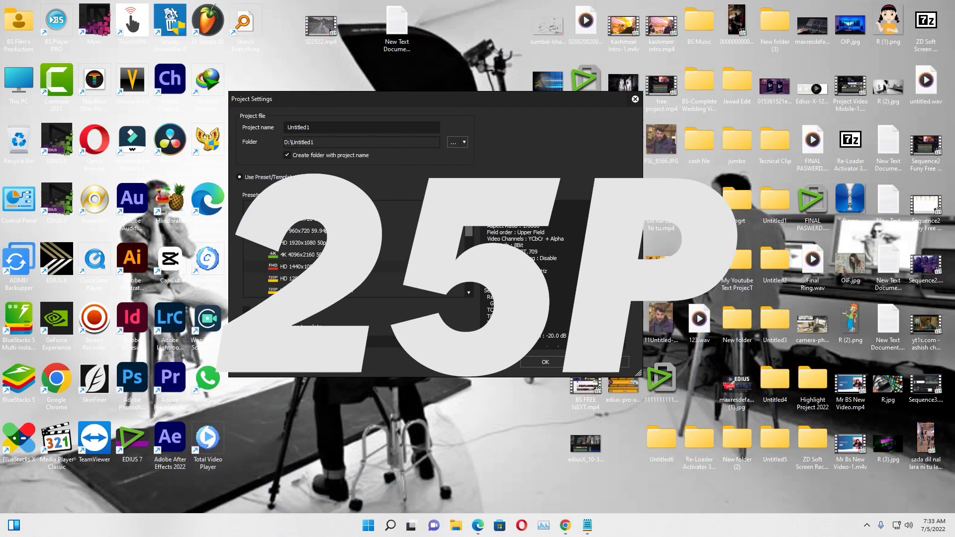
scroll(353, 275, "up", 2)
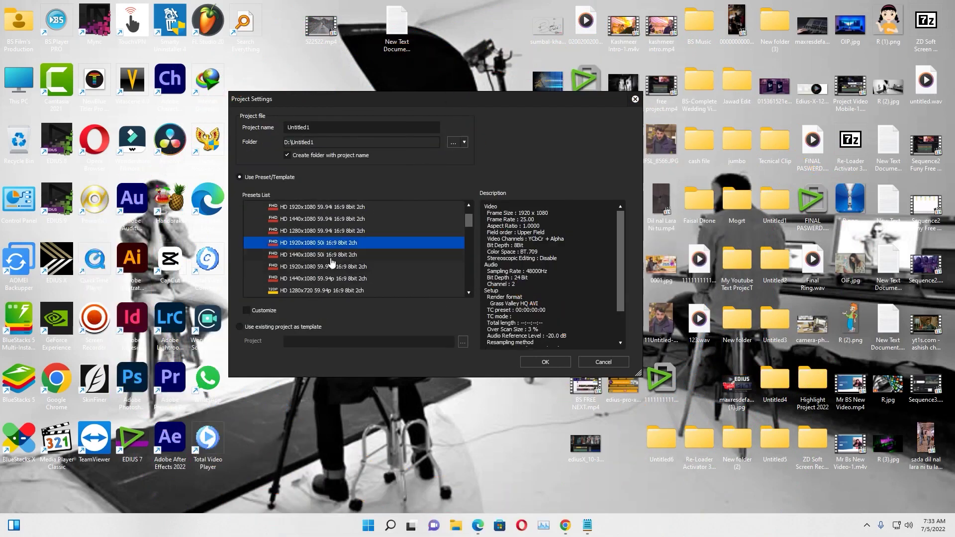
scroll(331, 262, "down", 5)
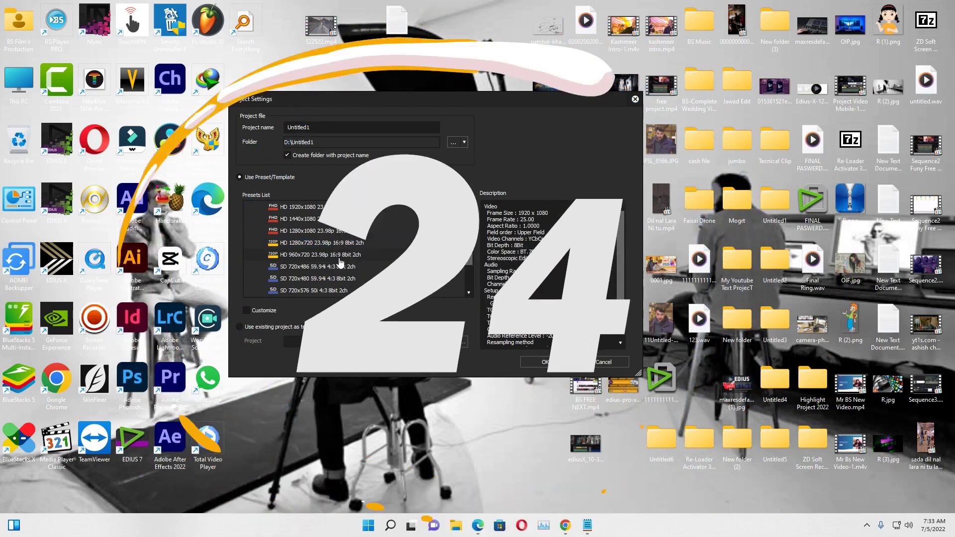
scroll(349, 263, "down", 3)
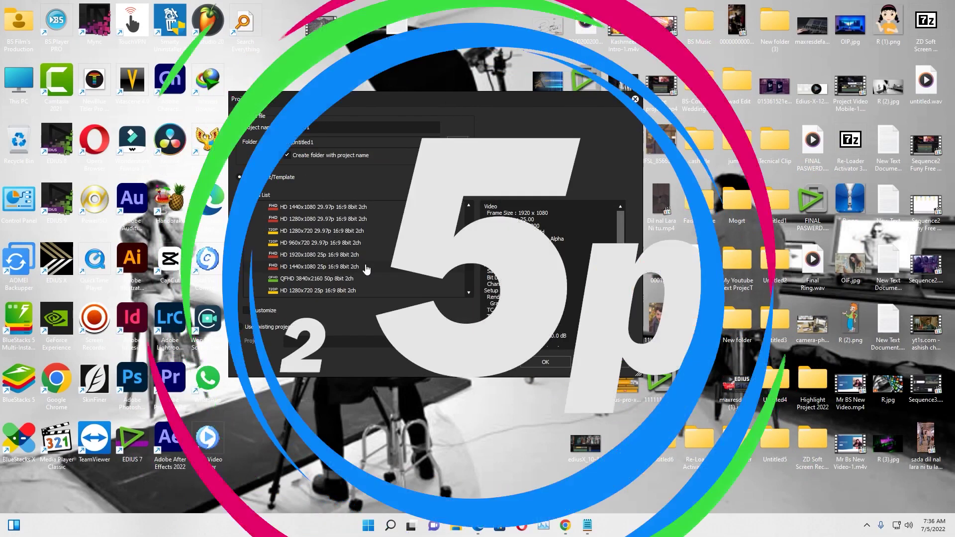
- Compare the HD 1920x1080 25p, HD 1280x720 29.97p and HD 960x720 50p presets with the rest of the list
left_click(322, 255)
scroll(341, 251, "up", 1)
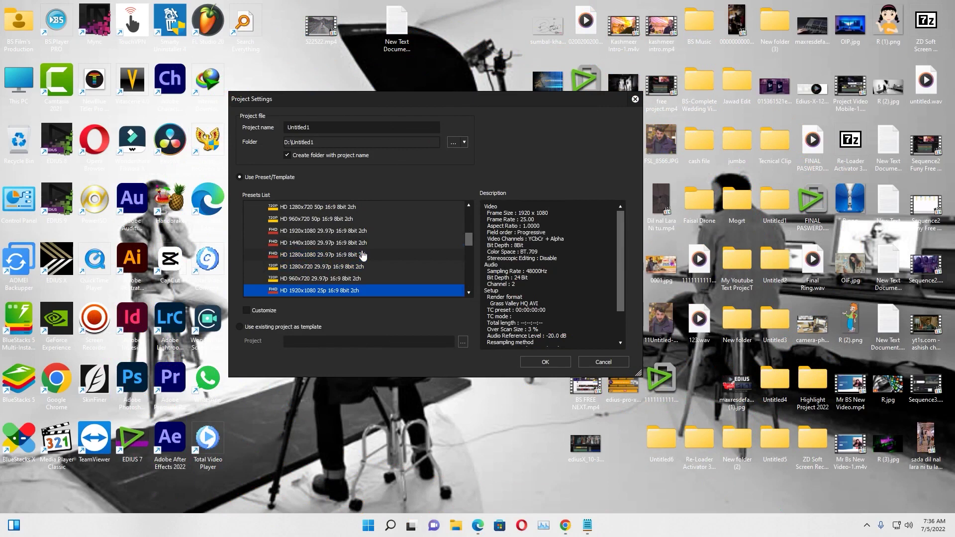
left_click(342, 268)
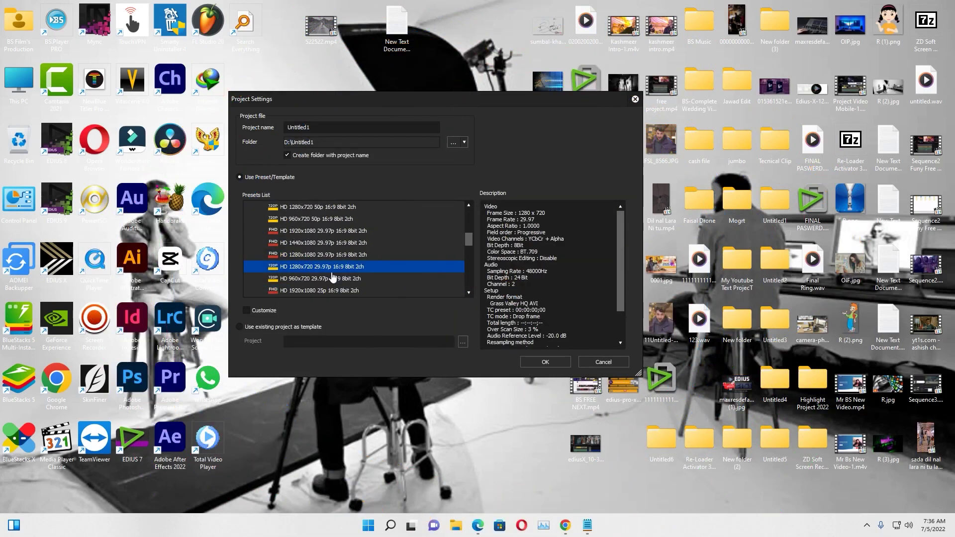
left_click(325, 220)
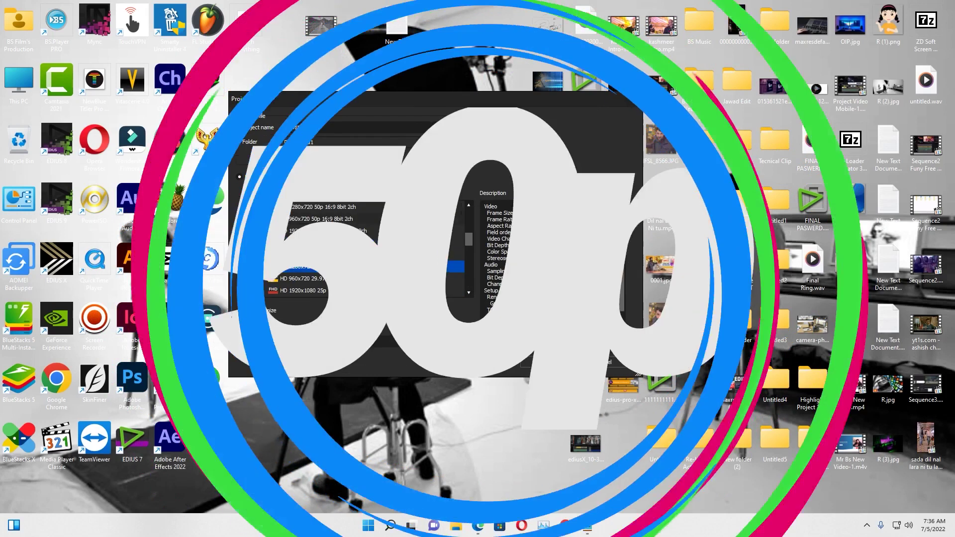
scroll(355, 264, "up", 2)
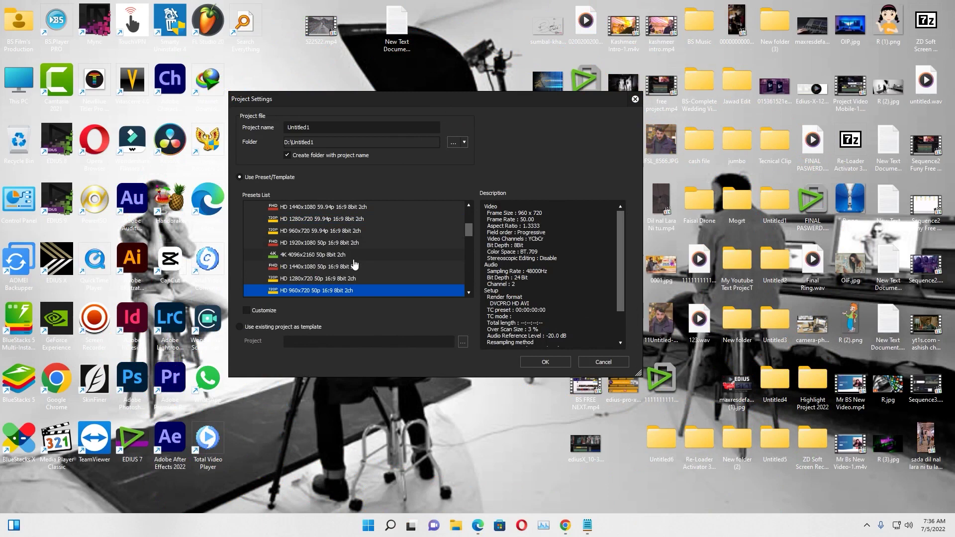
scroll(355, 264, "up", 4)
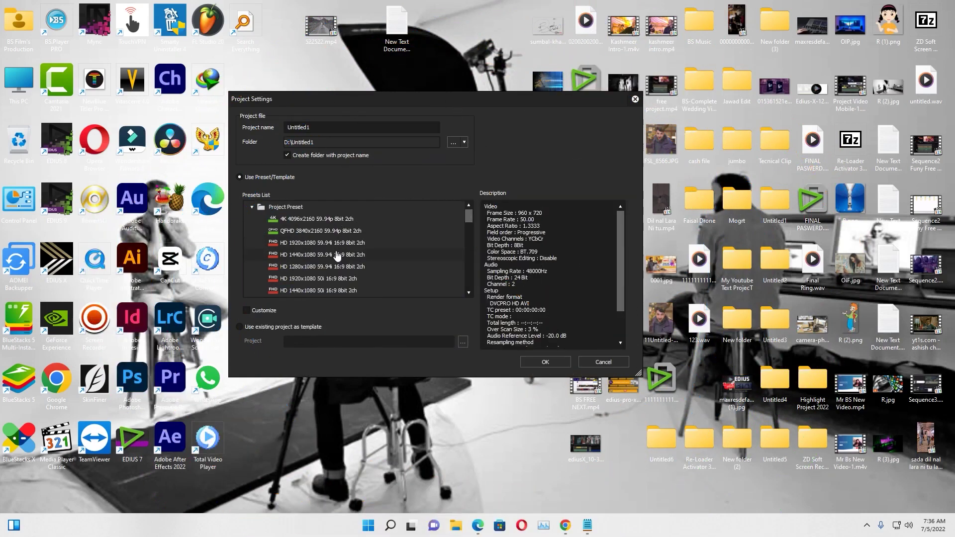
scroll(343, 255, "down", 6)
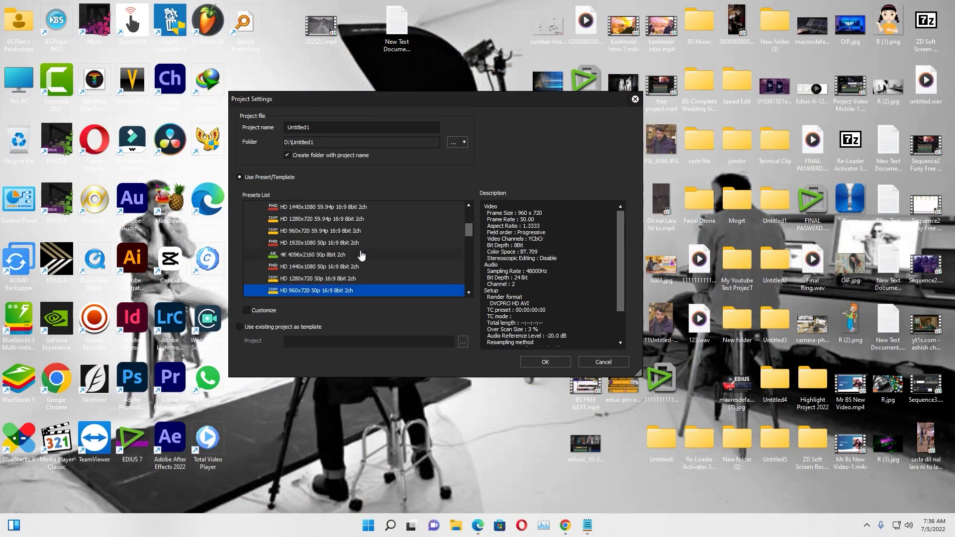
scroll(361, 255, "down", 2)
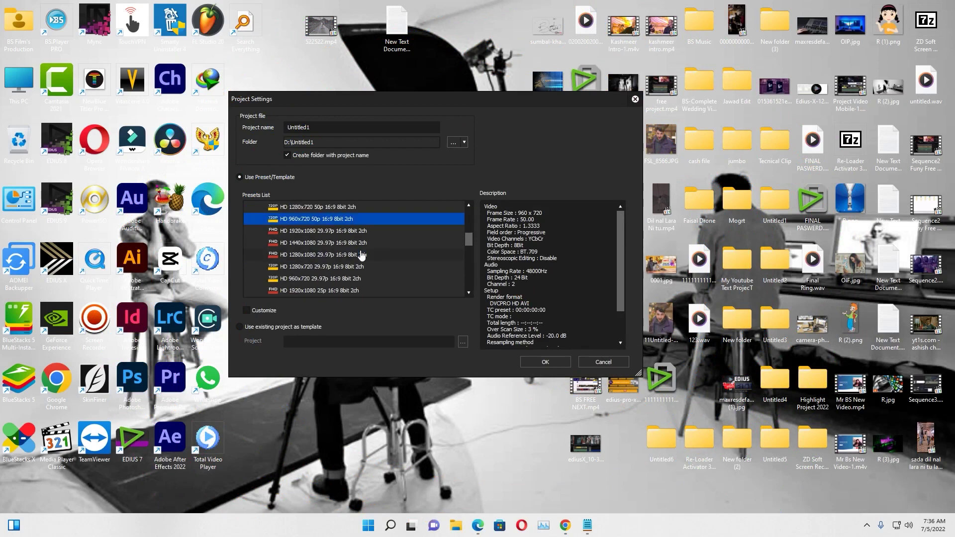
scroll(361, 255, "down", 2)
scroll(361, 255, "up", 2)
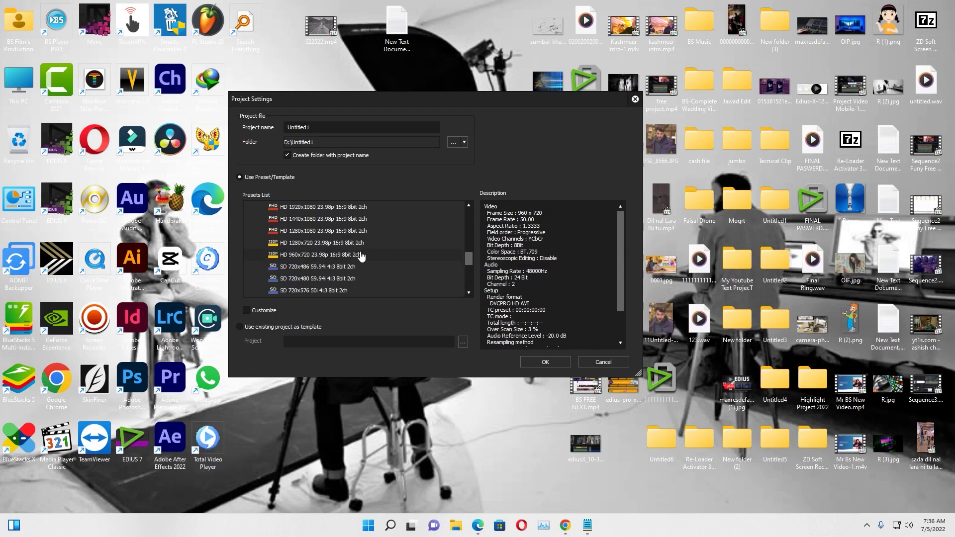
- Create the Untitled1 project with the HD 1280x1080 29.97p 16:9 8bit 2ch preset
left_click(338, 290)
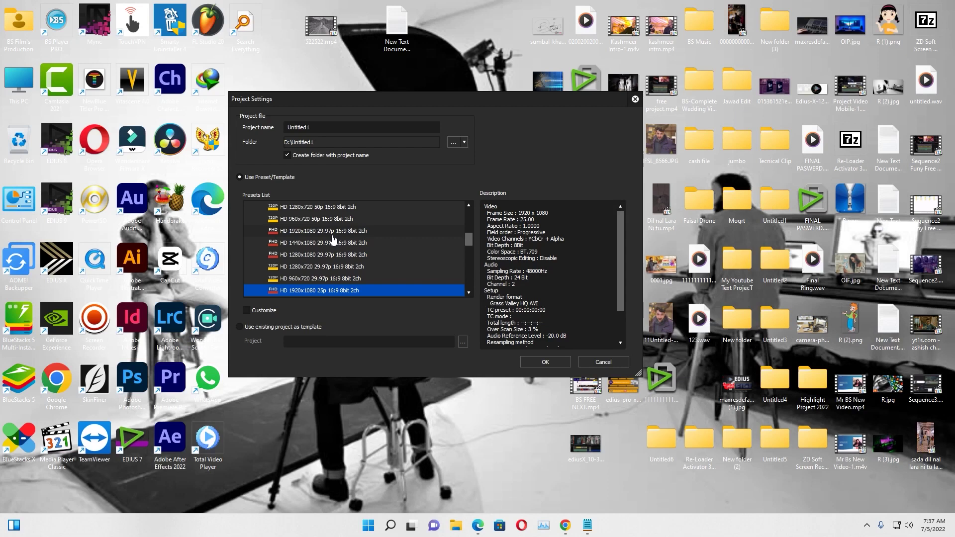
left_click(300, 255)
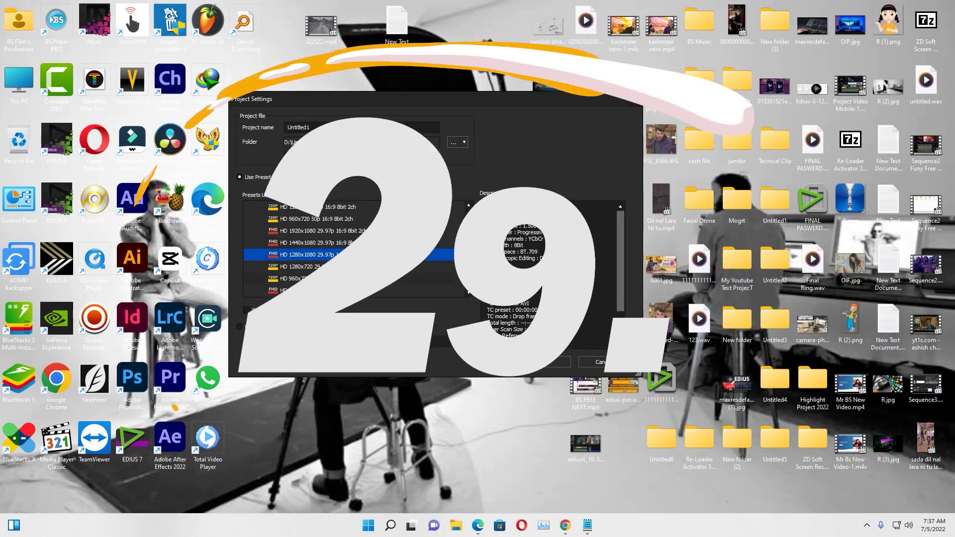
left_click(531, 363)
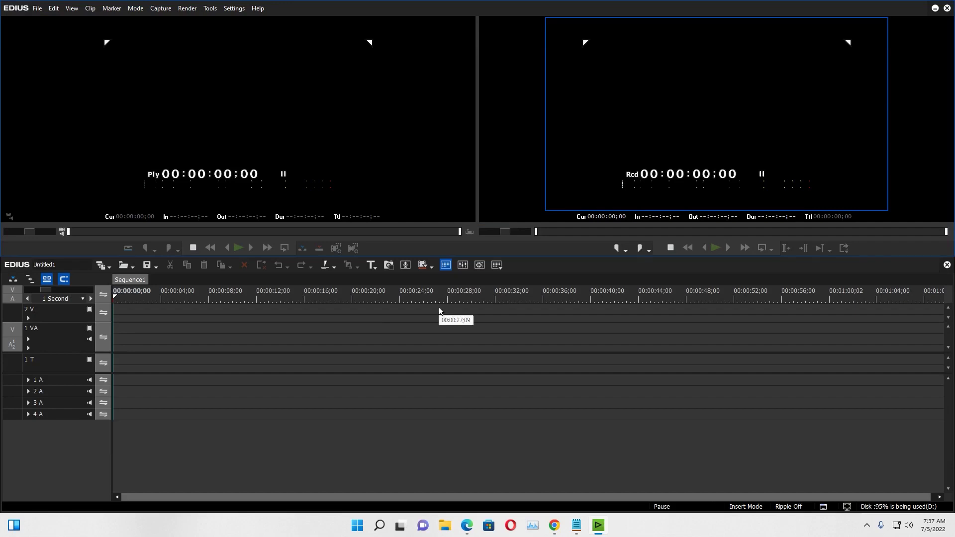
- Try the preview in Single Mode, and return it to Dual Mode
left_click(241, 298)
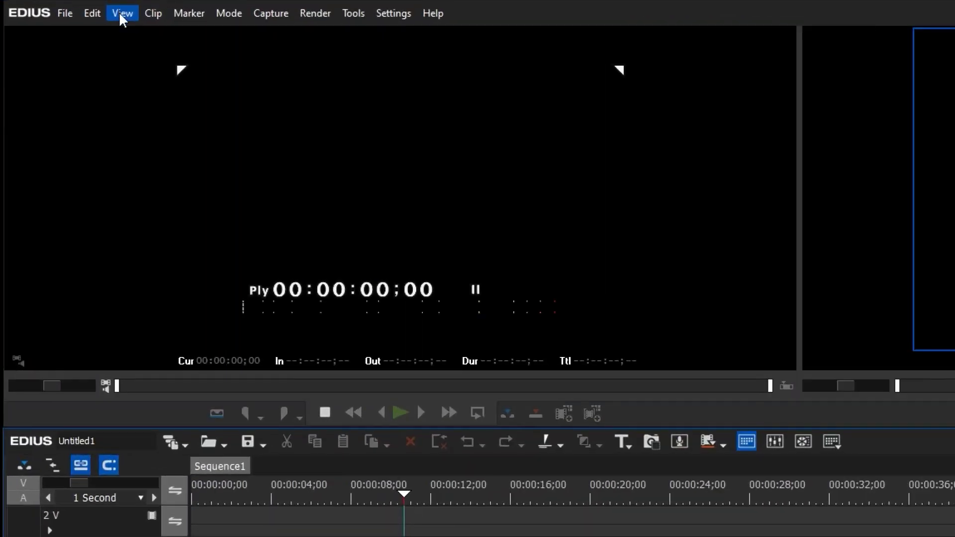
left_click(72, 9)
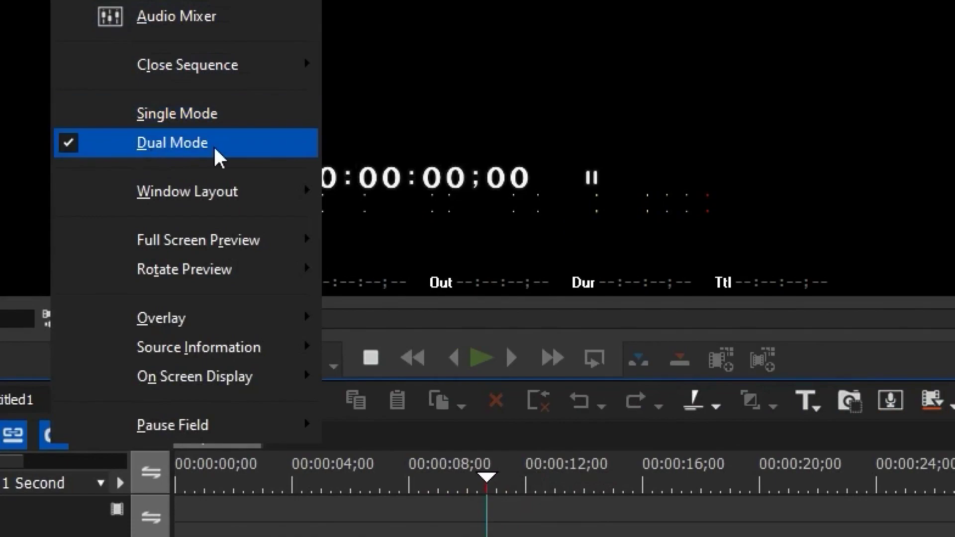
left_click(169, 113)
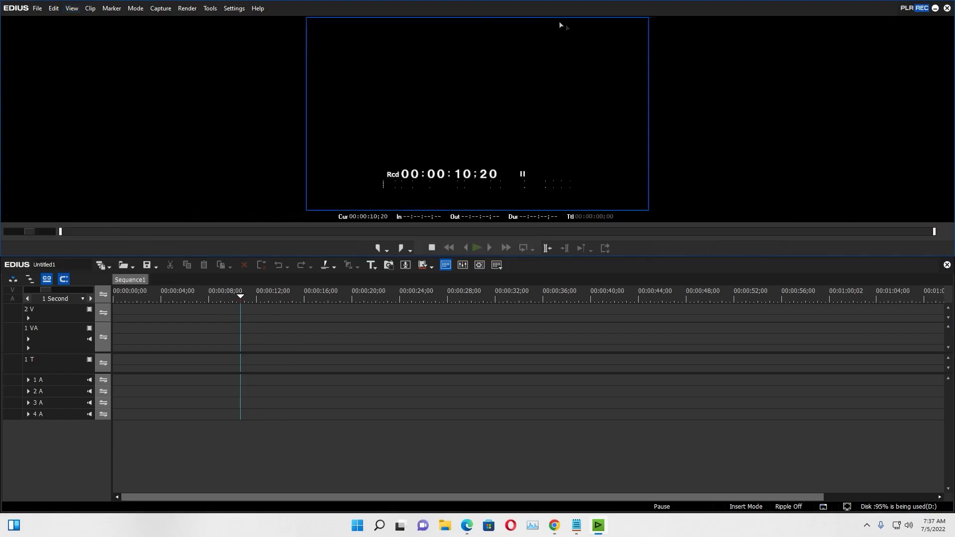
left_click(91, 9)
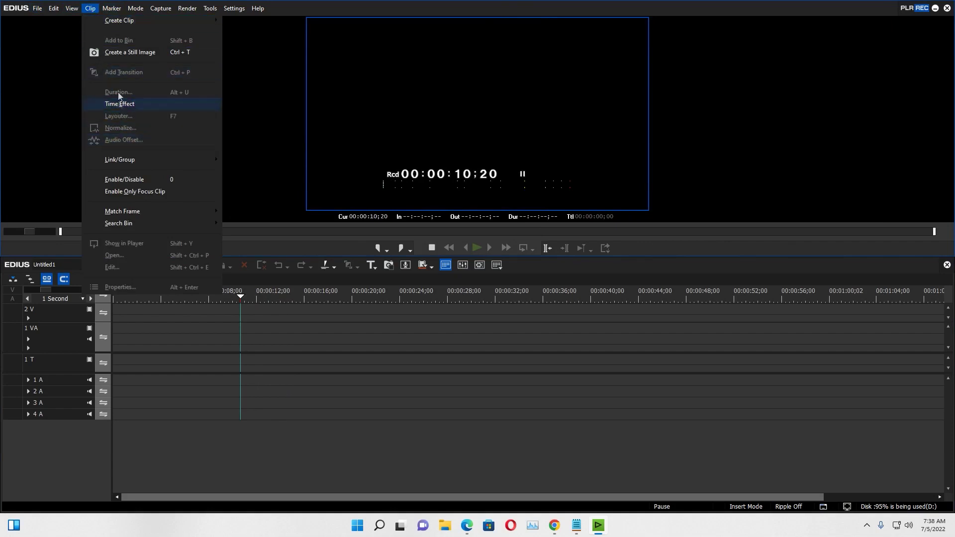
mouse_move(72, 9)
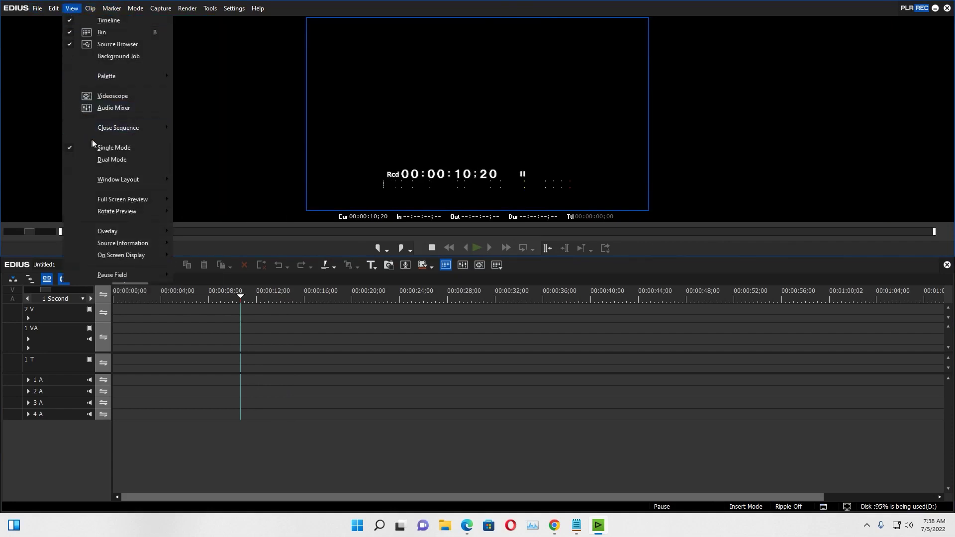
left_click(91, 161)
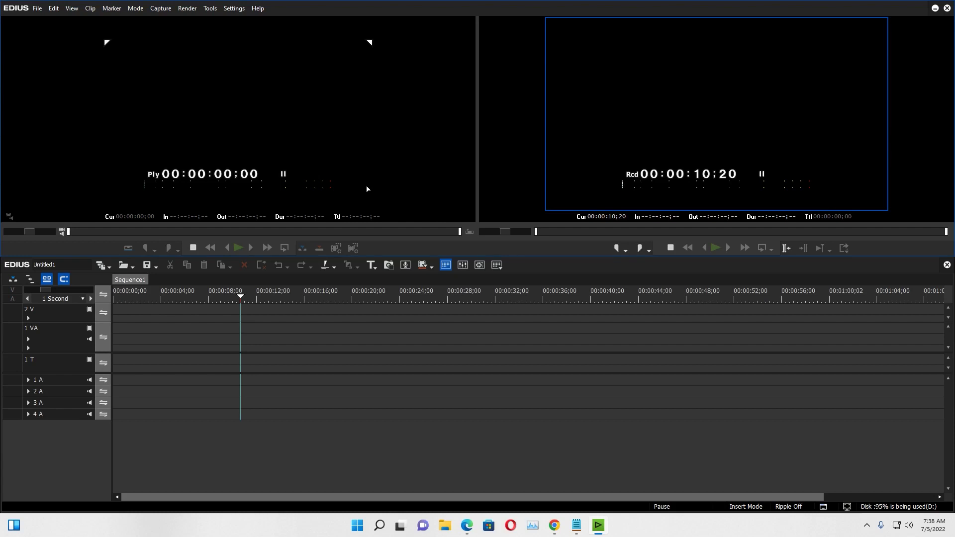
- Switch the preview to Single Mode and move the timeline cursor to about 00:00:10;15
left_click(65, 11)
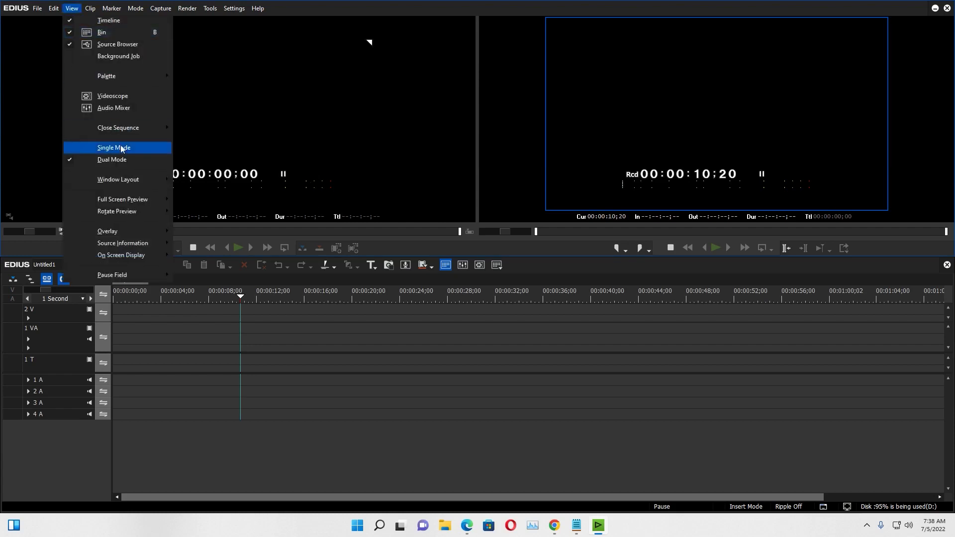
left_click(123, 147)
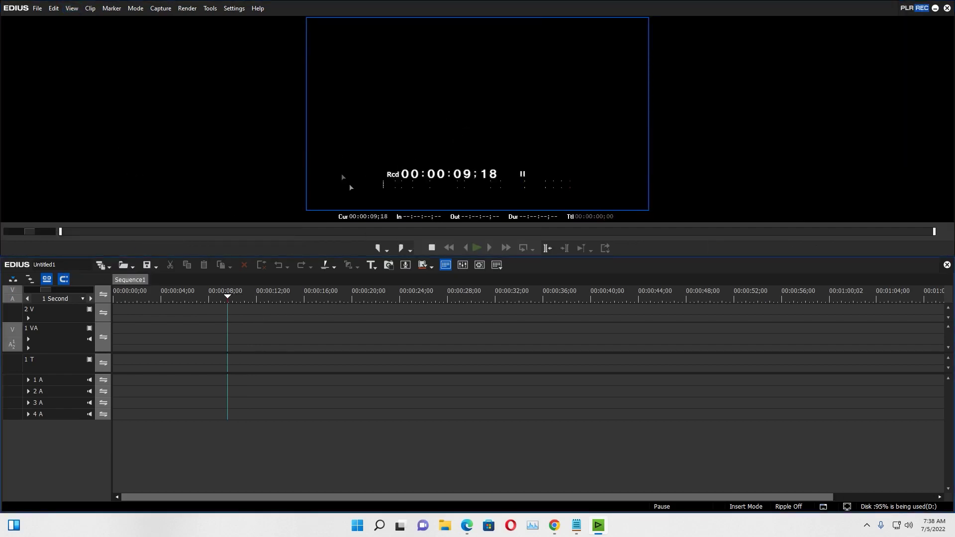
mouse_move(235, 309)
left_mouse_down()
mouse_move(416, 305)
mouse_move(238, 324)
left_mouse_up()
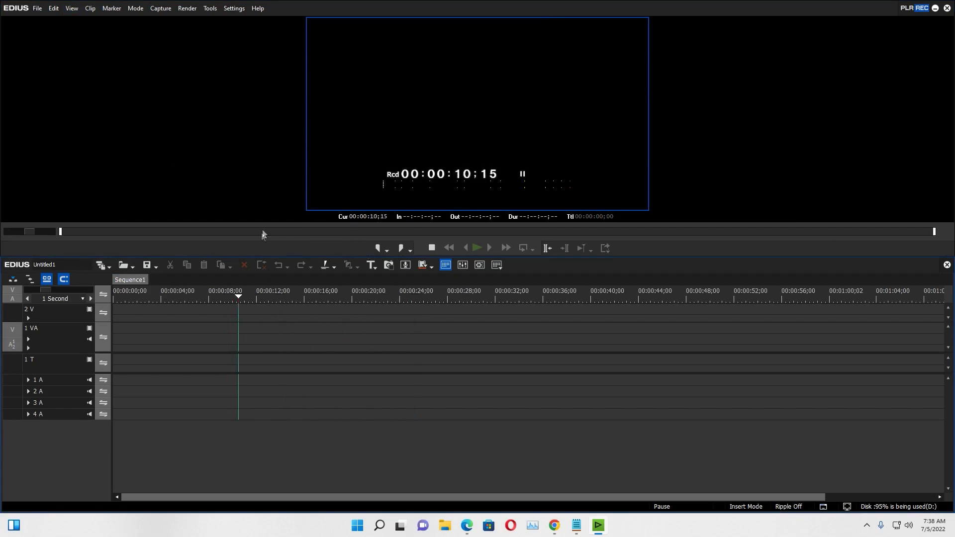
- Hide the on-screen timecode, move the timeline cursor to about 00:00:11;05, and show the timecode again
key("ctrl+g")
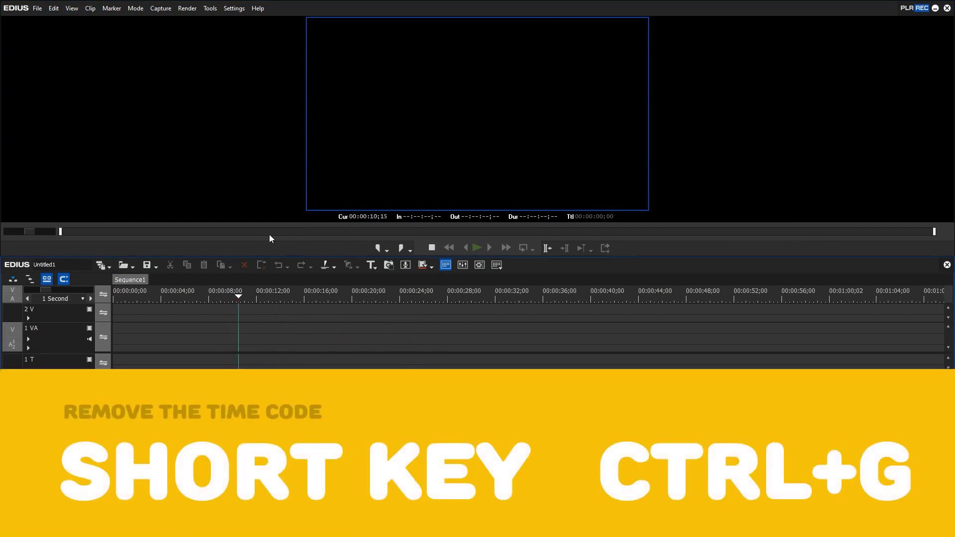
left_click(247, 299)
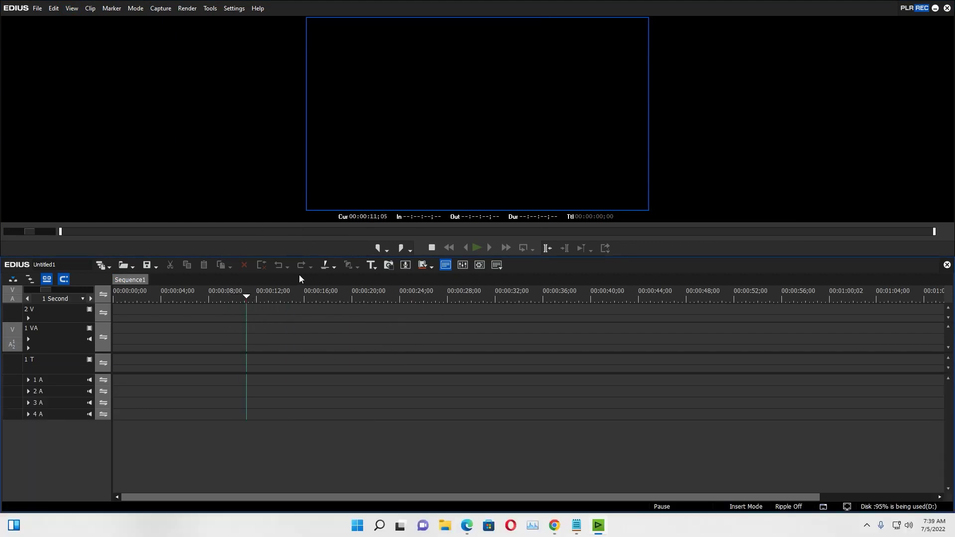
key("ctrl+g")
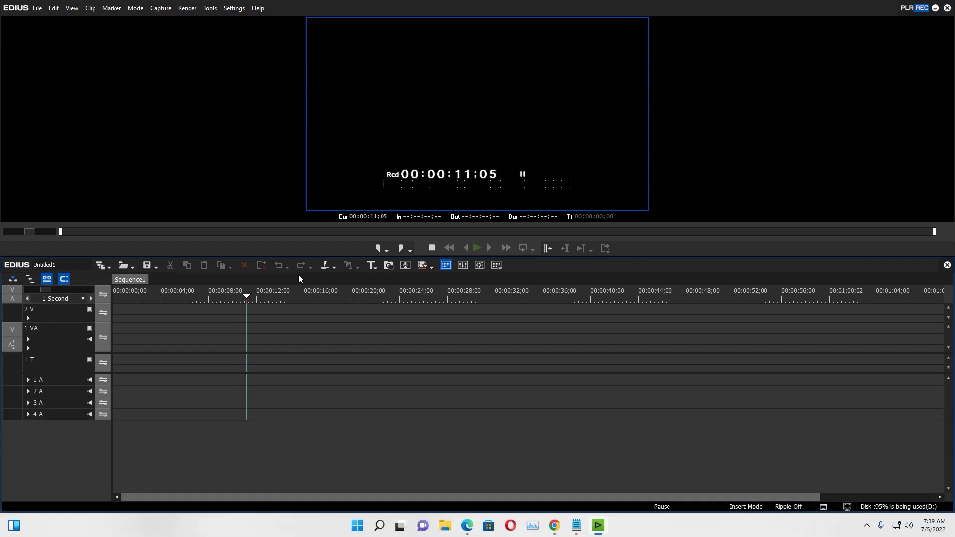
- Return the timeline cursor to the start, scrub to about 00:00:21;24, and place it at about 00:00:10;29
key("Home")
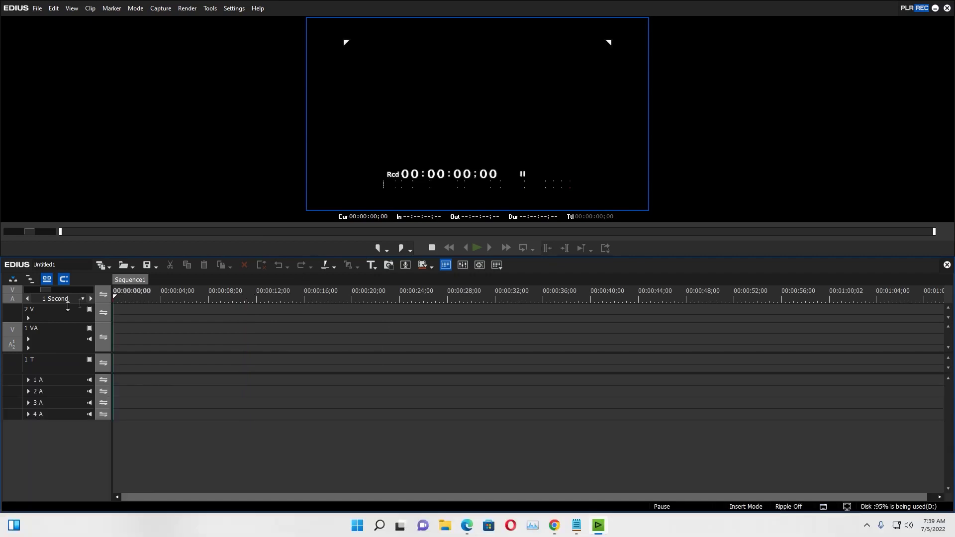
key("space")
left_click_drag(124, 297, 373, 293)
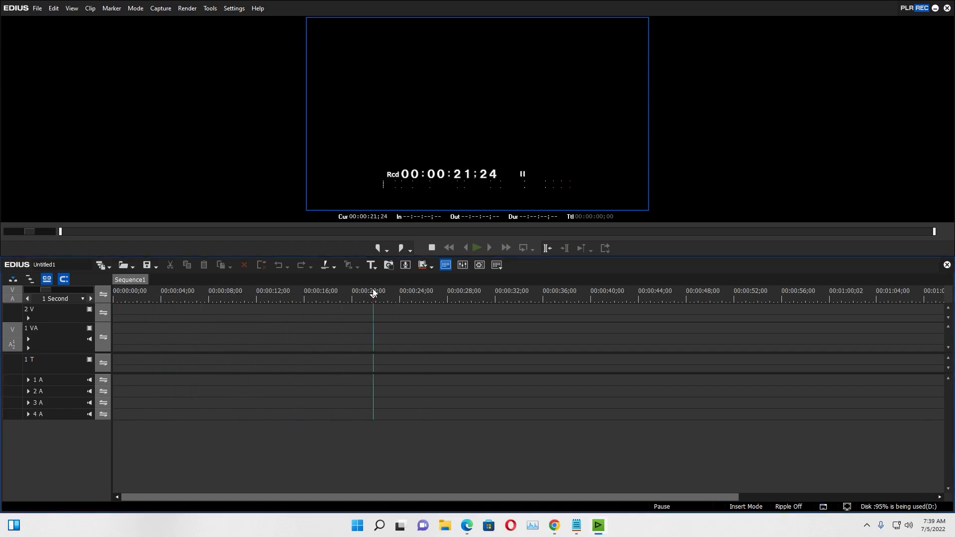
left_click(244, 297)
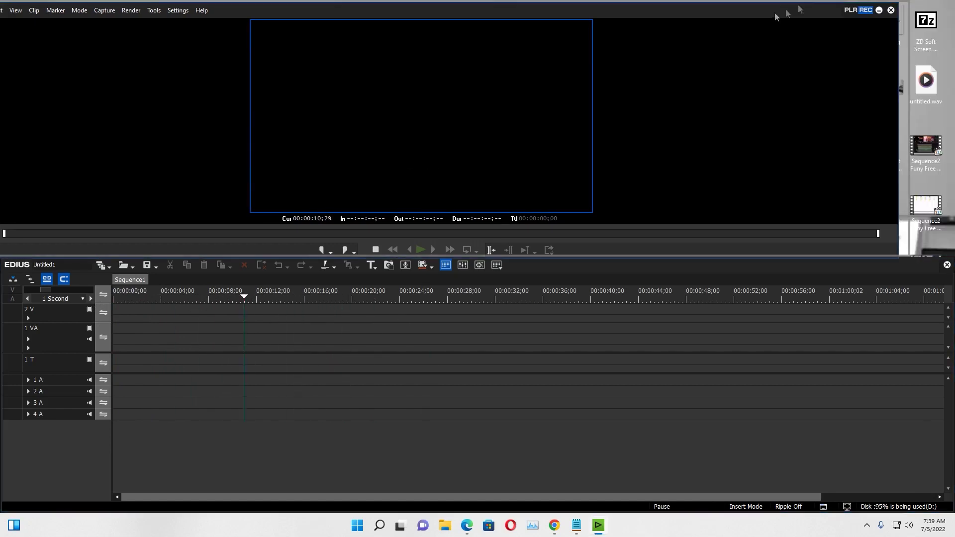
- Narrow the preview window to about the width of its picture and place it near the middle above the timeline
left_click_drag(903, 58, 535, 60)
left_click_drag(342, 16, 497, 3)
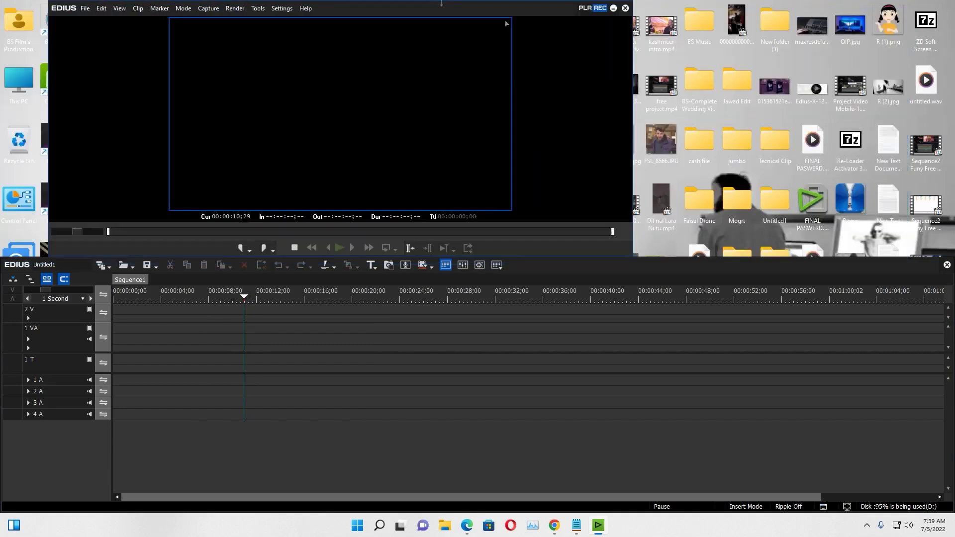
left_click_drag(632, 61, 496, 59)
left_click_drag(334, 5, 491, 6)
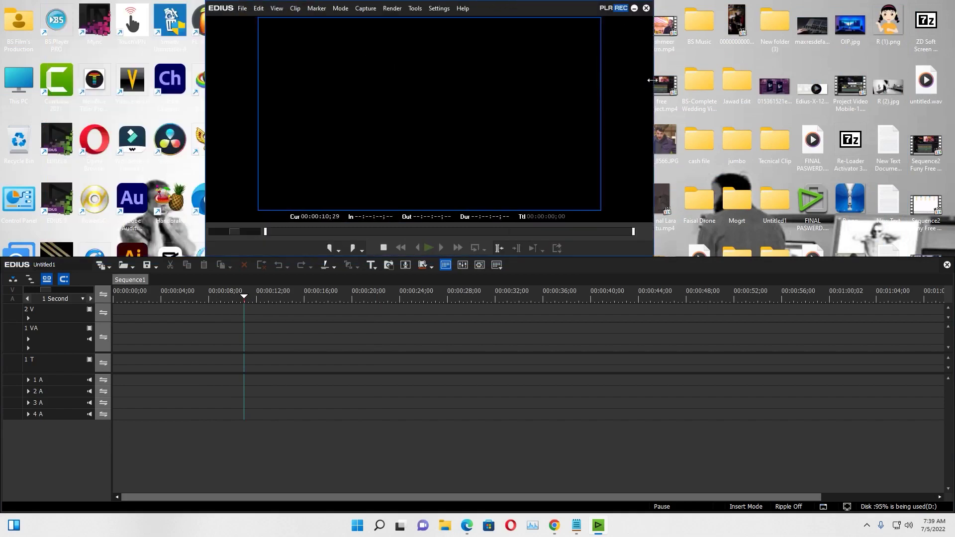
left_click_drag(647, 79, 559, 79)
left_click_drag(497, 5, 549, 5)
left_click_drag(334, 8, 355, 9)
- Toggle all palettes off and on, leaving the Information, Effect and Sequence marker palettes shown
left_click(356, 11)
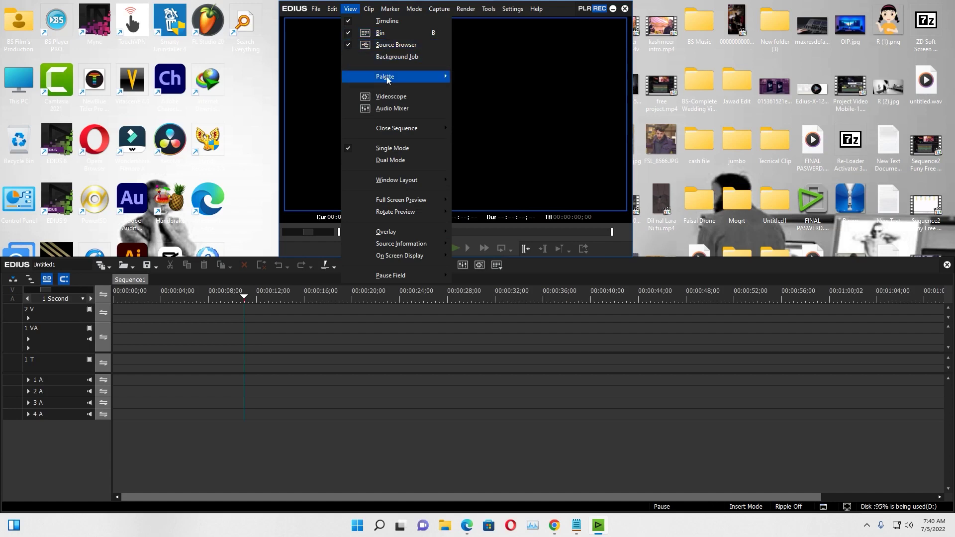
mouse_move(386, 79)
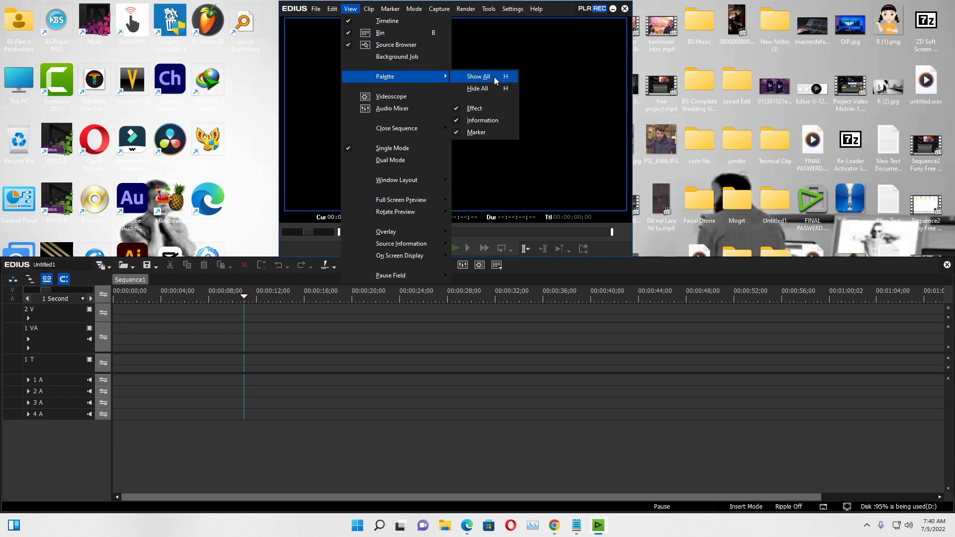
key("h")
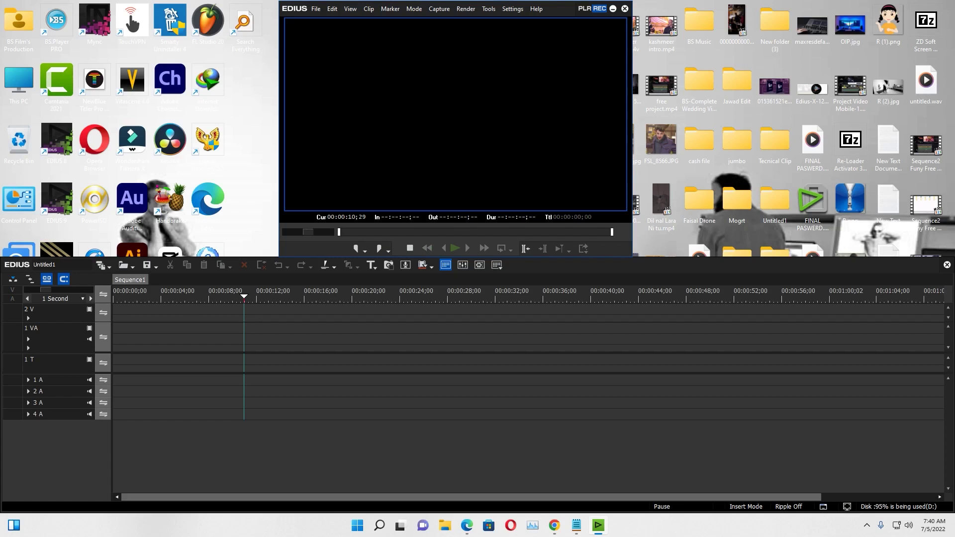
key("h")
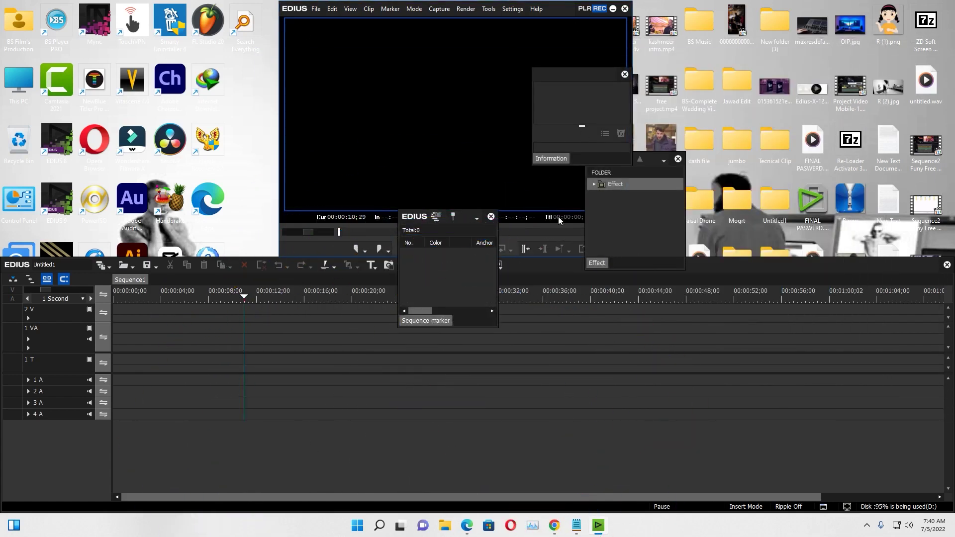
key("h")
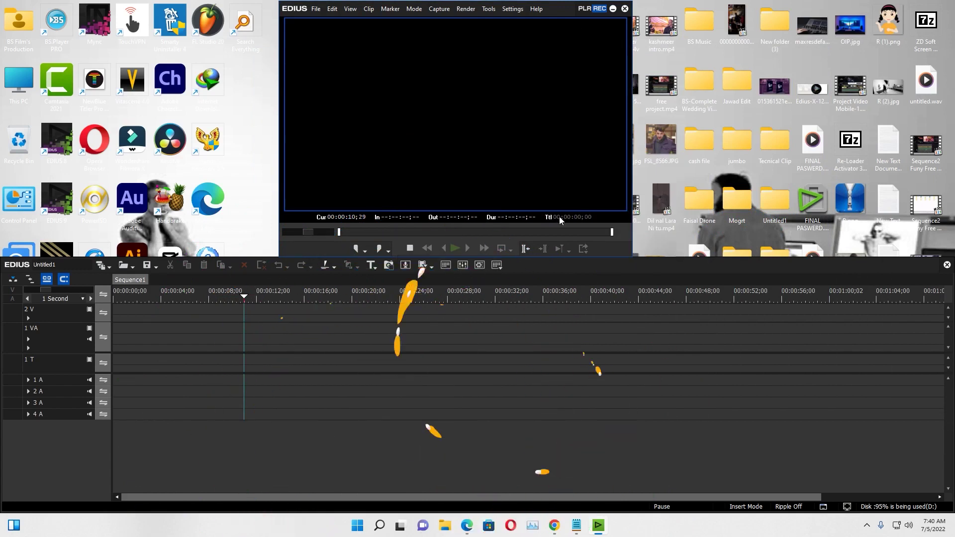
key("h")
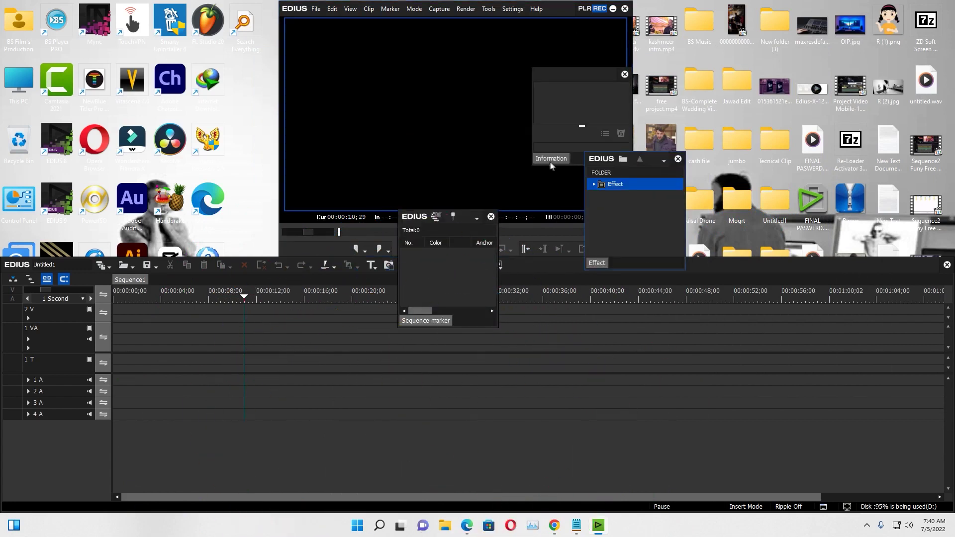
- Narrow the timeline window to about three quarters of the screen width, leaving a gap beside it
left_click_drag(953, 294, 884, 292)
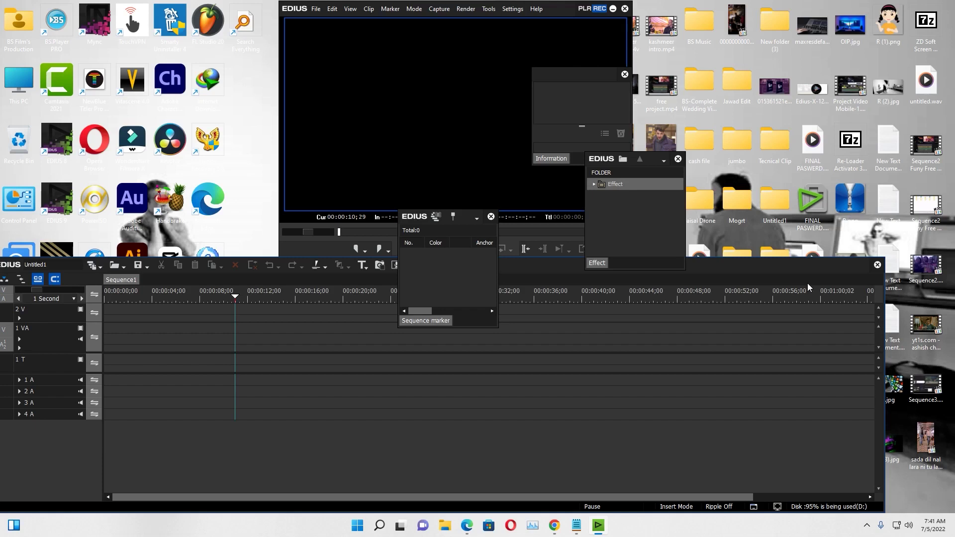
mouse_move(768, 265)
left_mouse_down()
mouse_move(787, 260)
mouse_move(766, 262)
left_mouse_up()
left_click_drag(890, 282, 737, 283)
- Place the Information palette in the gap beside the timeline, narrow it, and widen the timeline to meet its edge
left_click(556, 131)
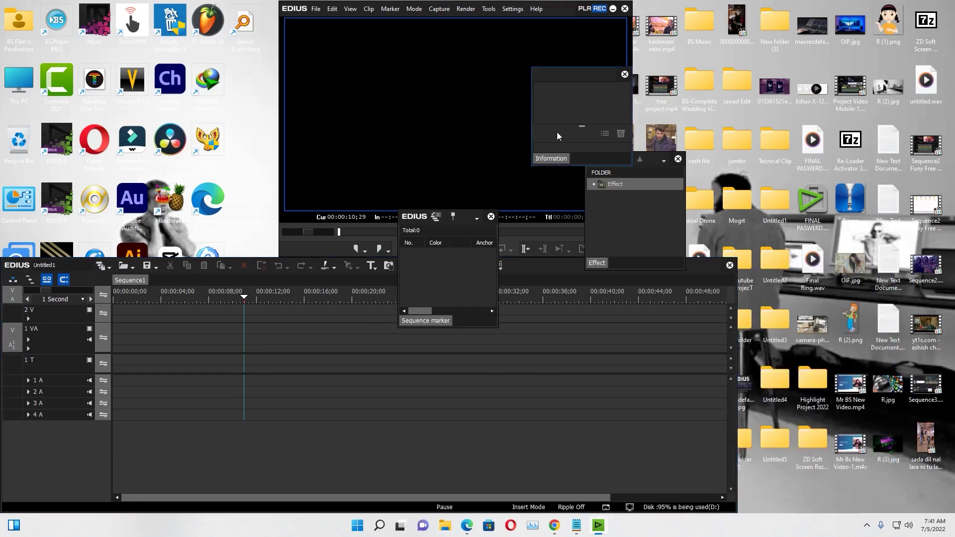
left_click_drag(580, 80, 866, 258)
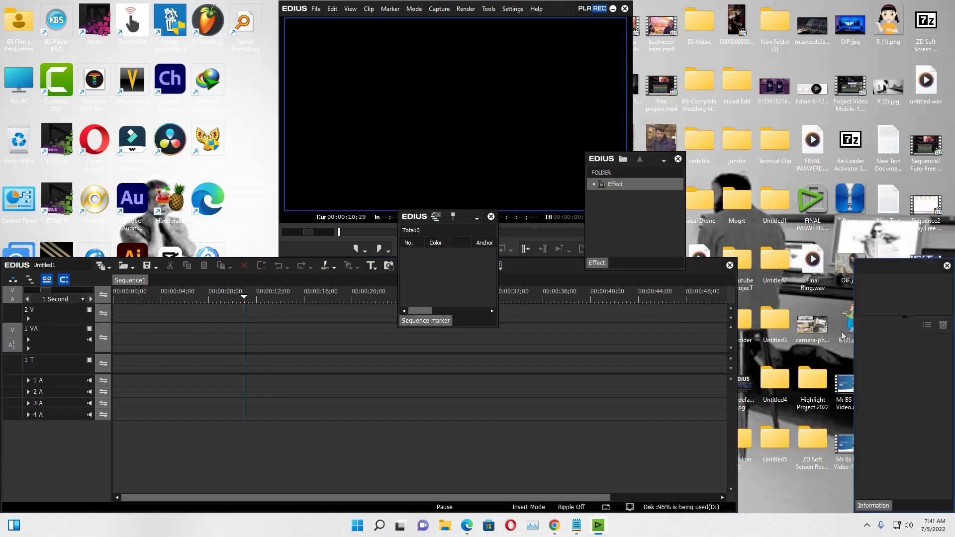
left_click_drag(852, 356, 867, 357)
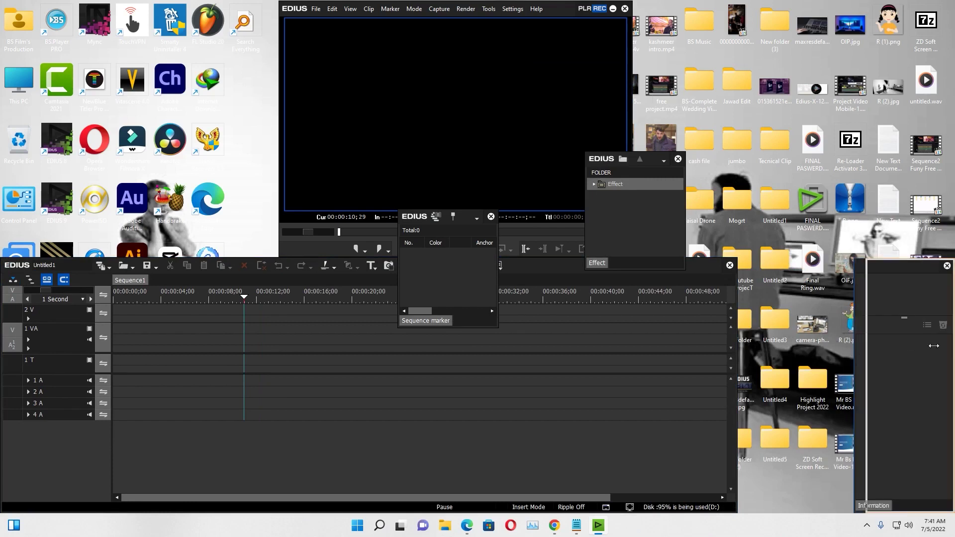
left_click_drag(738, 365, 866, 351)
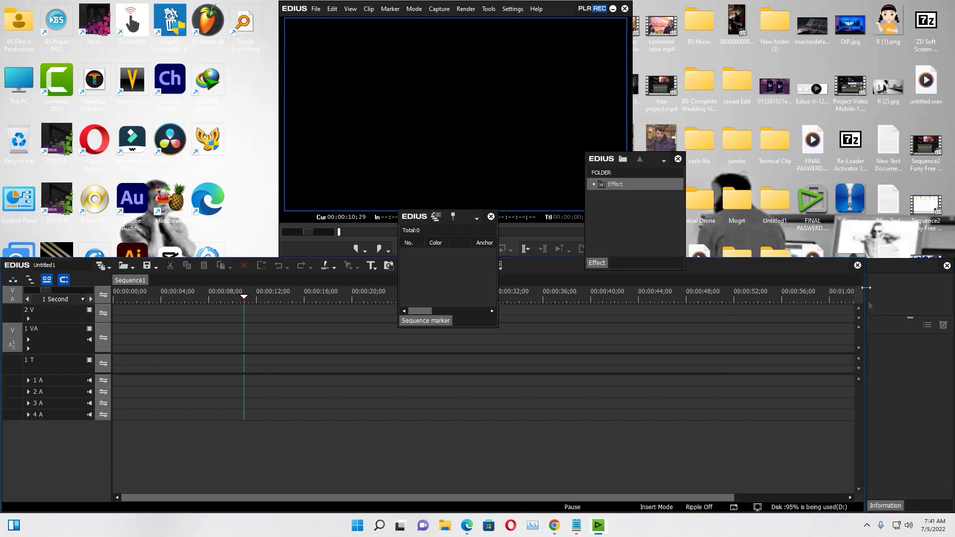
left_click(882, 255)
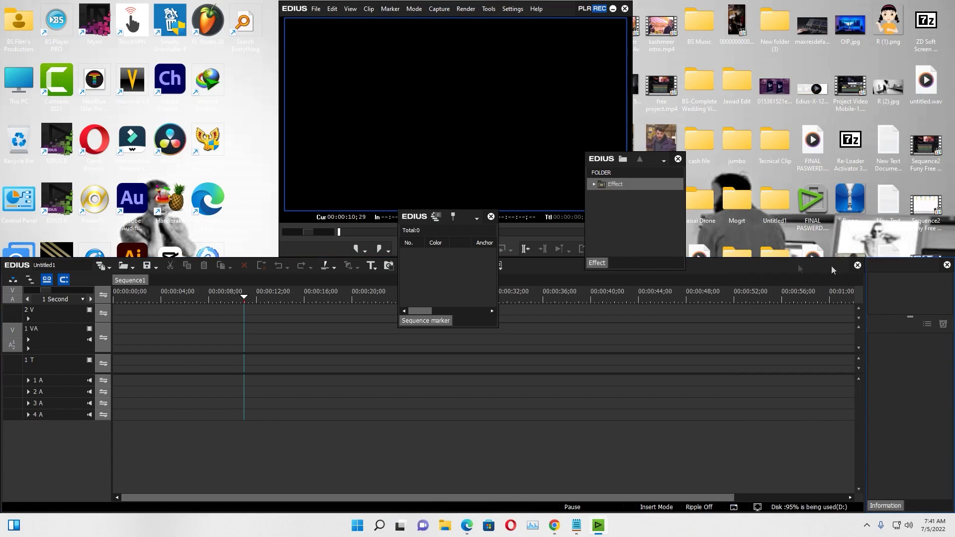
- Move the Effect palette beside the preview, enlarge it to fill the free area, and dock the Sequence marker palette with it
left_click_drag(609, 161, 657, 10)
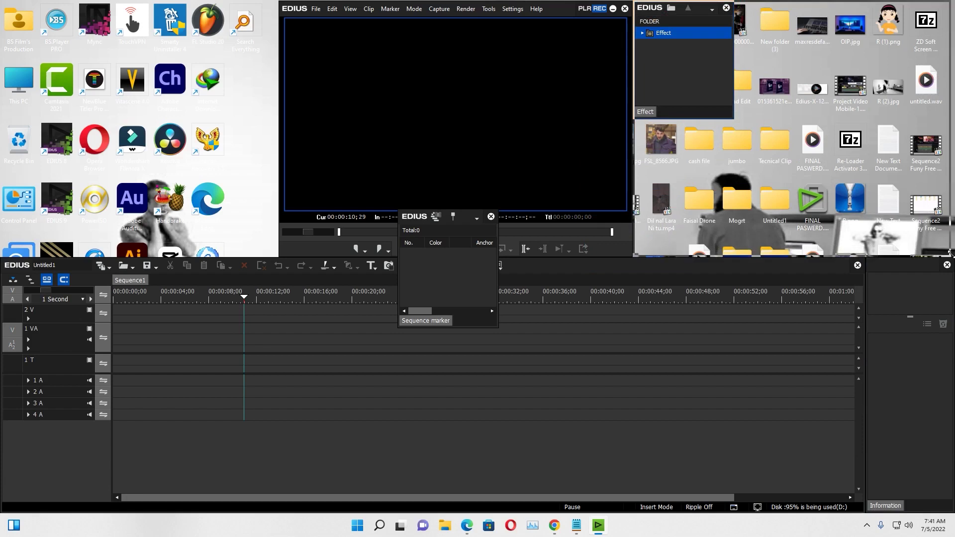
left_click_drag(950, 254, 950, 253)
mouse_move(413, 321)
left_mouse_down()
mouse_move(646, 234)
mouse_move(645, 251)
left_mouse_up()
- Show the Bin window and dock it with its Source Browser into the Sequence marker and Effect palette group
left_click(300, 298)
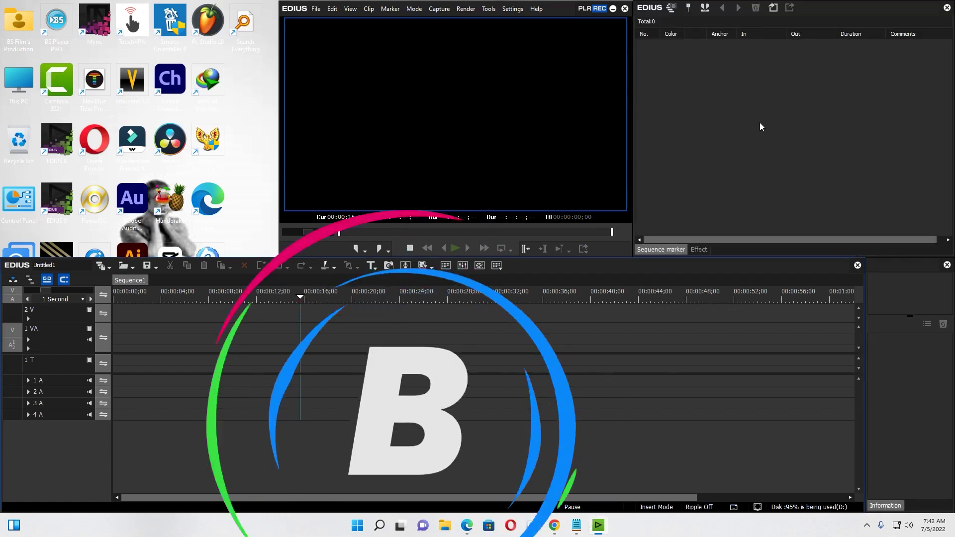
key("b")
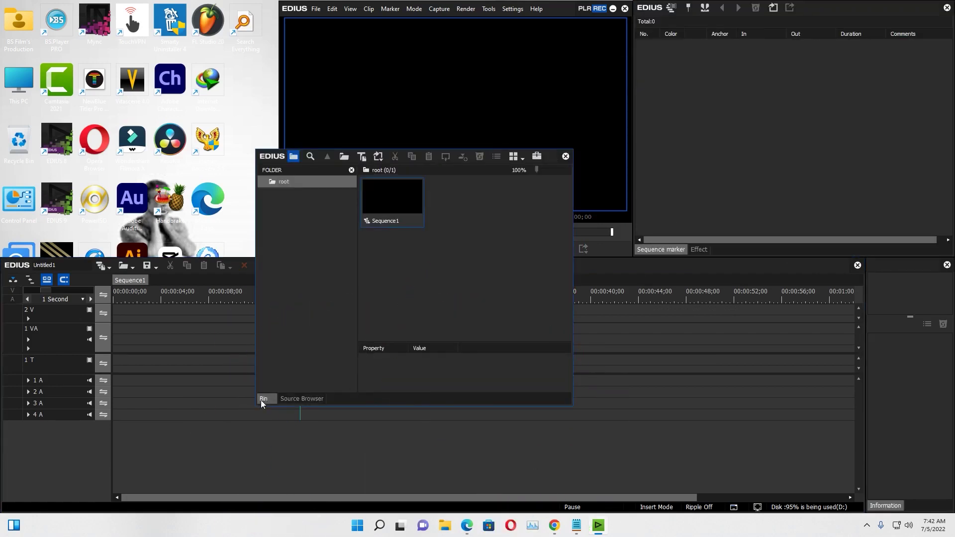
left_click(350, 8)
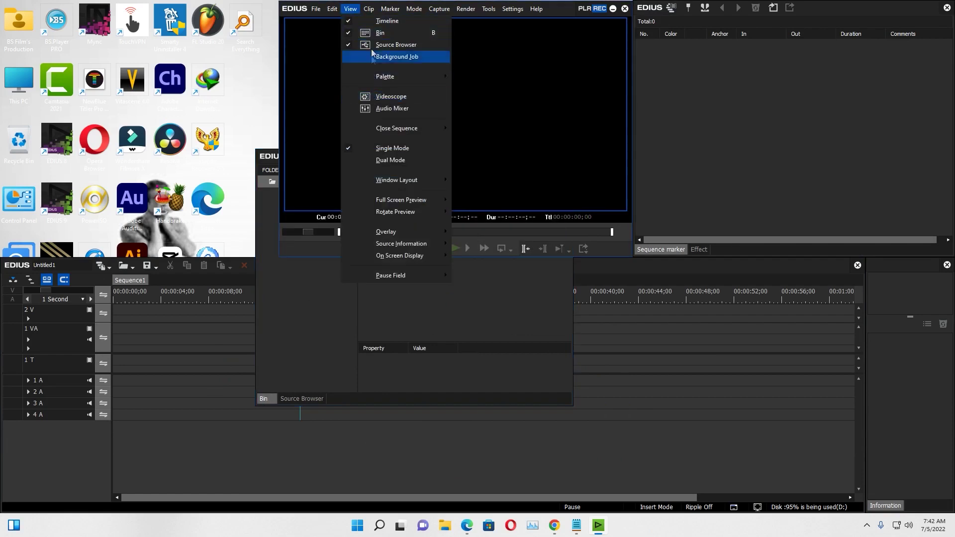
left_click(512, 346)
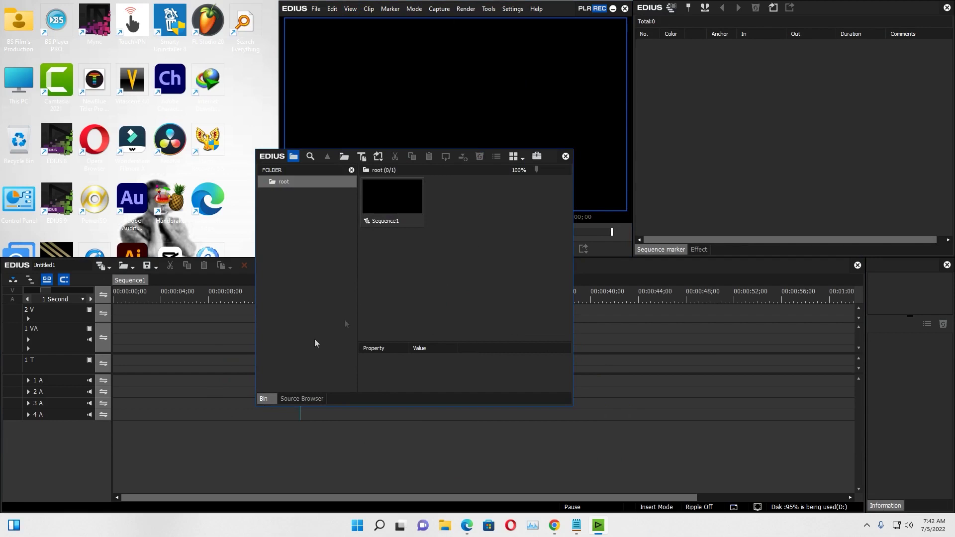
mouse_move(269, 402)
left_mouse_down()
mouse_move(572, 224)
mouse_move(642, 256)
left_mouse_up()
- Show the Videoscope with the four-scope layout and fit it into the free area beside the preview
left_click(479, 267)
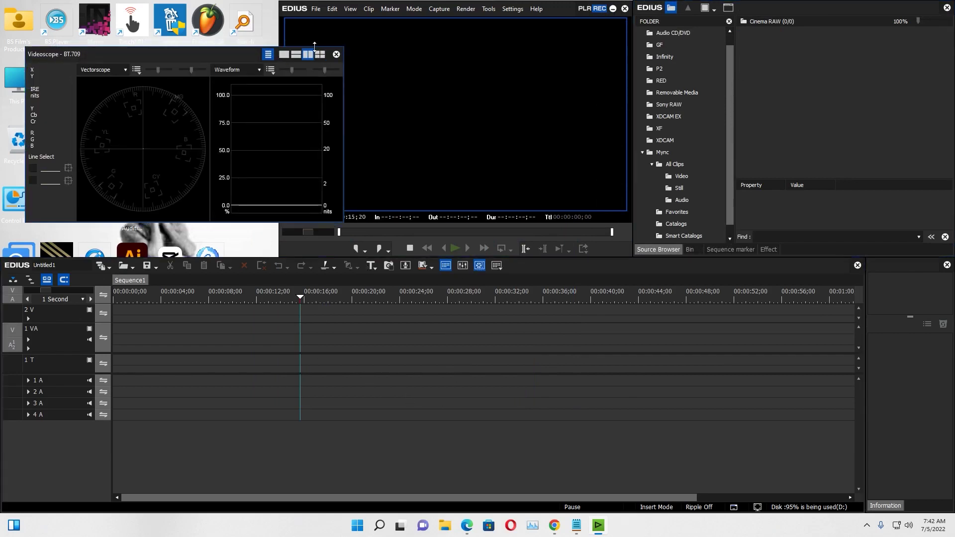
left_click(320, 55)
left_click_drag(222, 57, 202, 9)
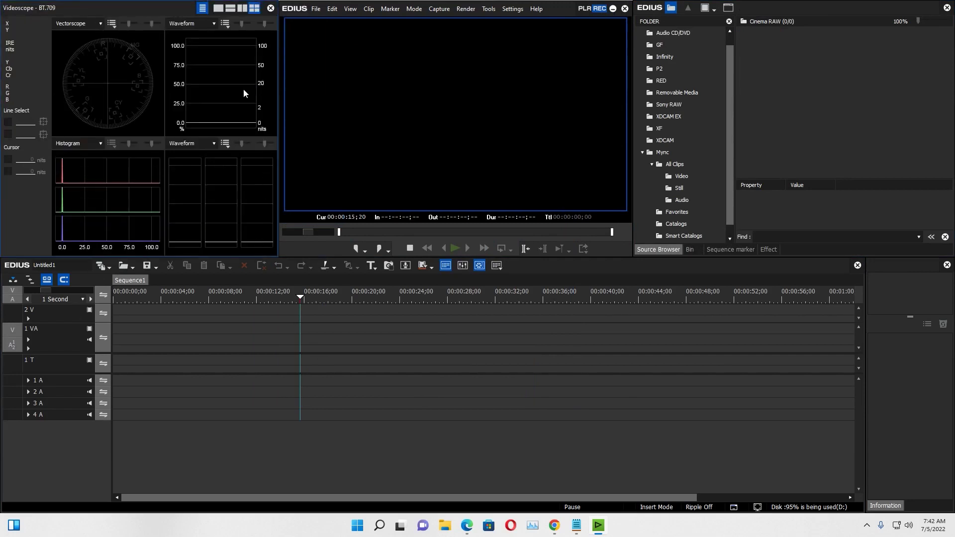
- Return the timeline cursor to the start, disable the audio channel mapping, and turn off sync-lock for all tracks
key("Home")
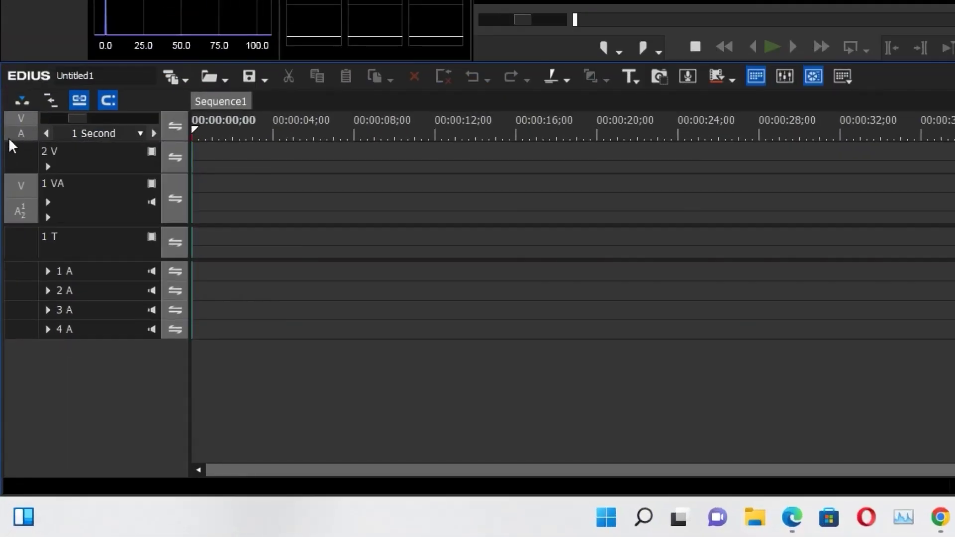
left_click(16, 136)
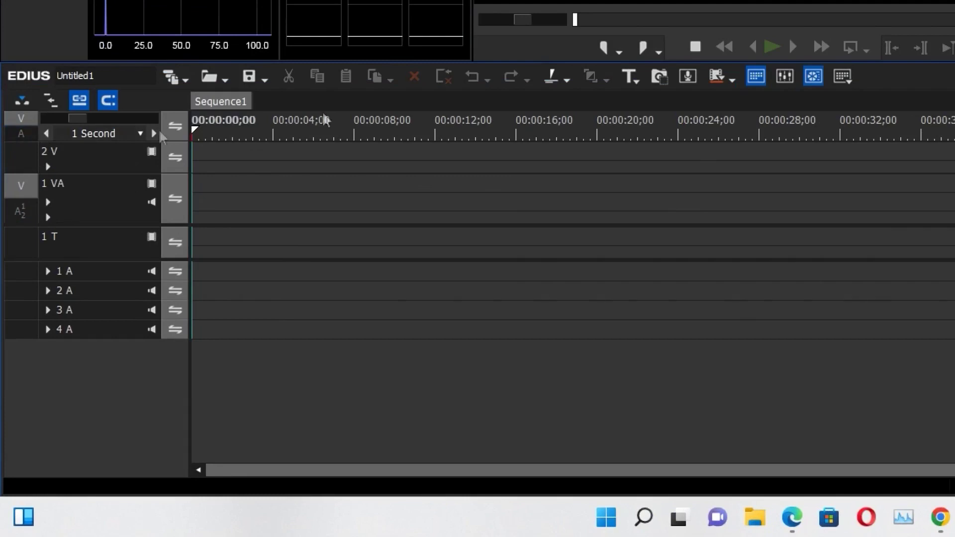
left_click(176, 126)
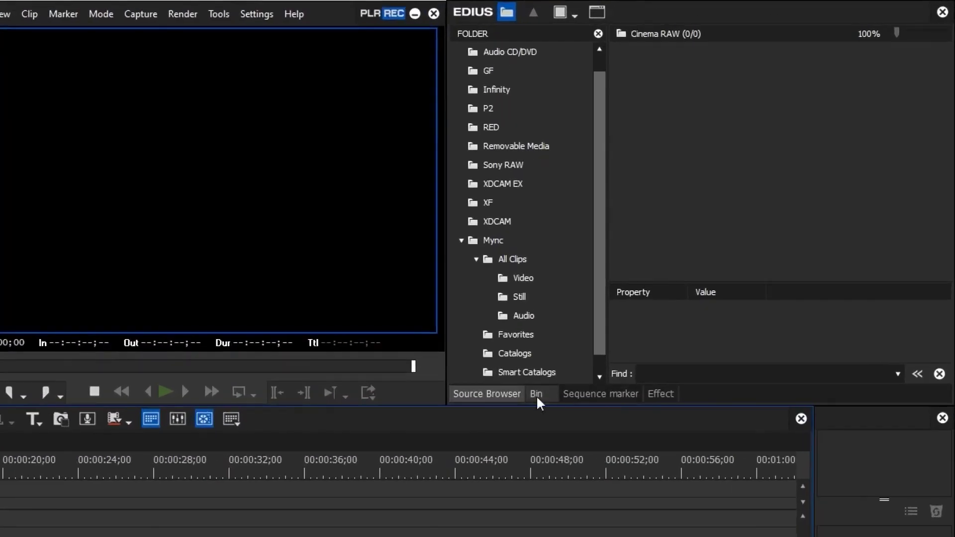
- Reorder the docked palettes as Bin, Effect, Source Browser, Sequence marker, and slightly narrow the Bin's folder pane
left_click(613, 321)
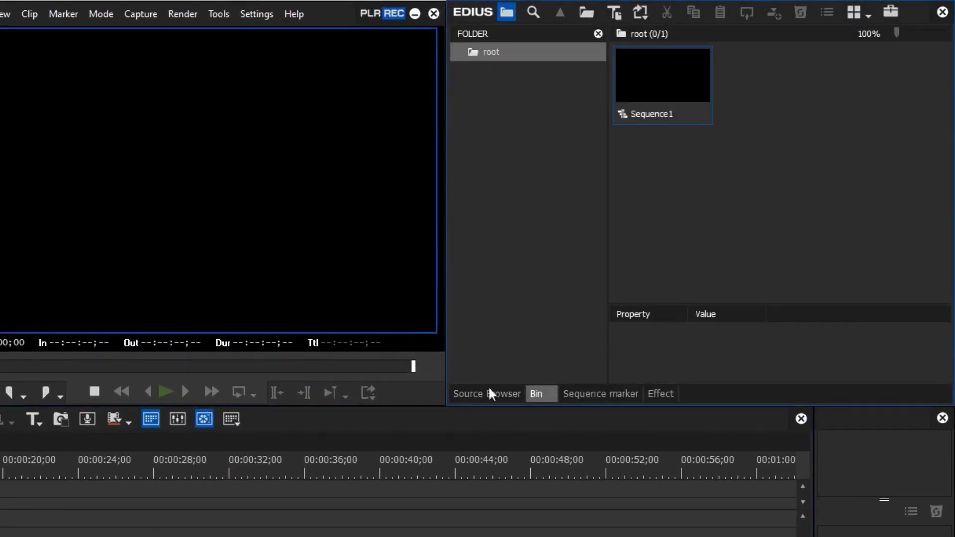
left_click_drag(535, 394, 460, 395)
left_click_drag(653, 398, 493, 404)
left_click(458, 393)
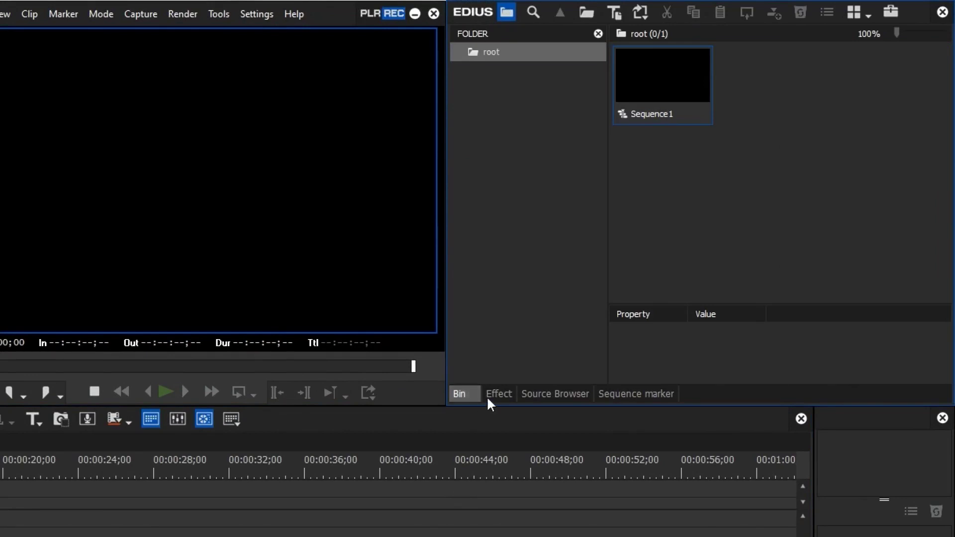
left_click_drag(603, 183, 588, 183)
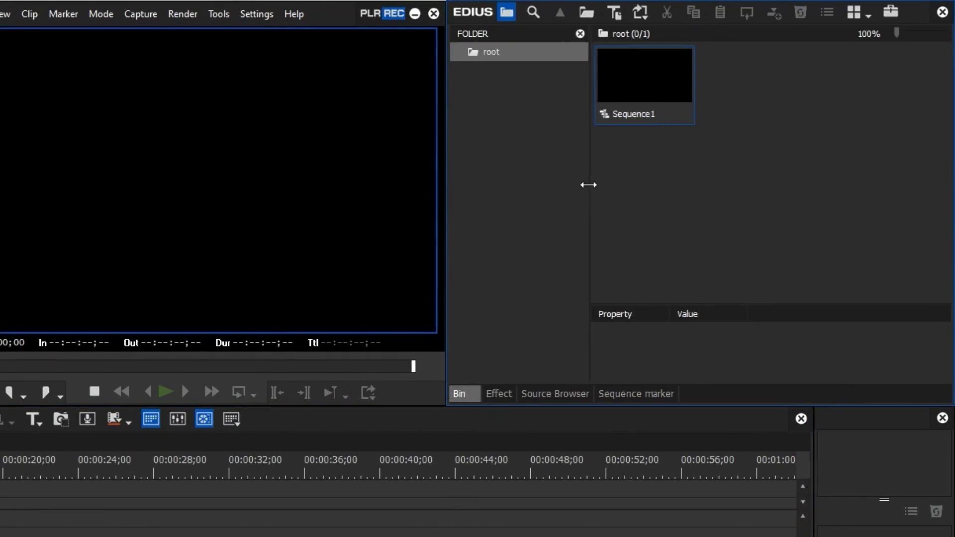
- Turn on the folder view in the Effect palette and expand VideoFilters to show the contents of its subfolders
left_click(497, 399)
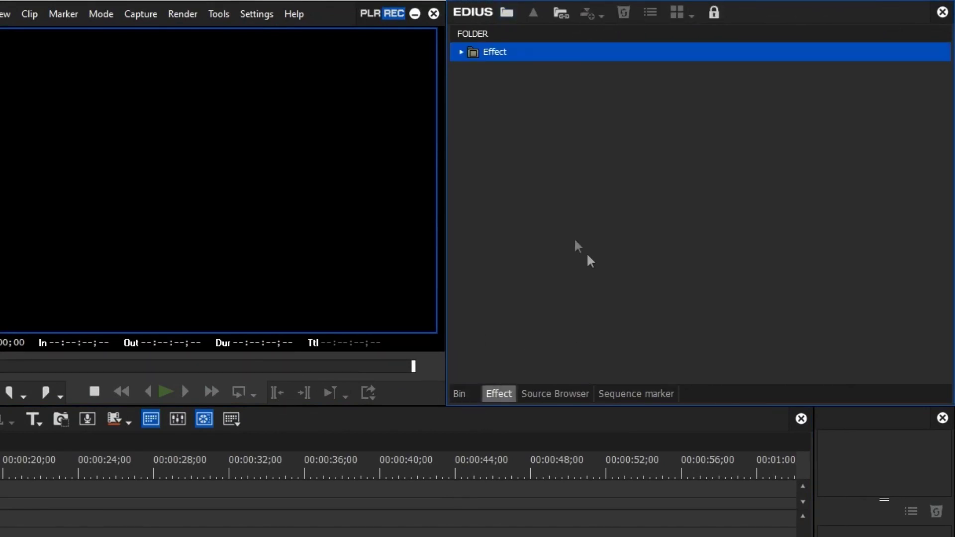
left_click(461, 52)
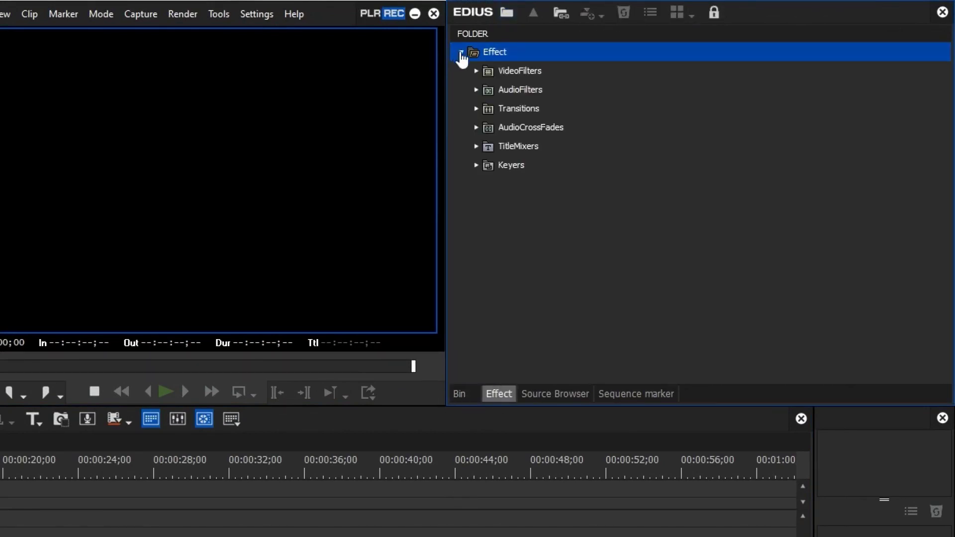
left_click(508, 14)
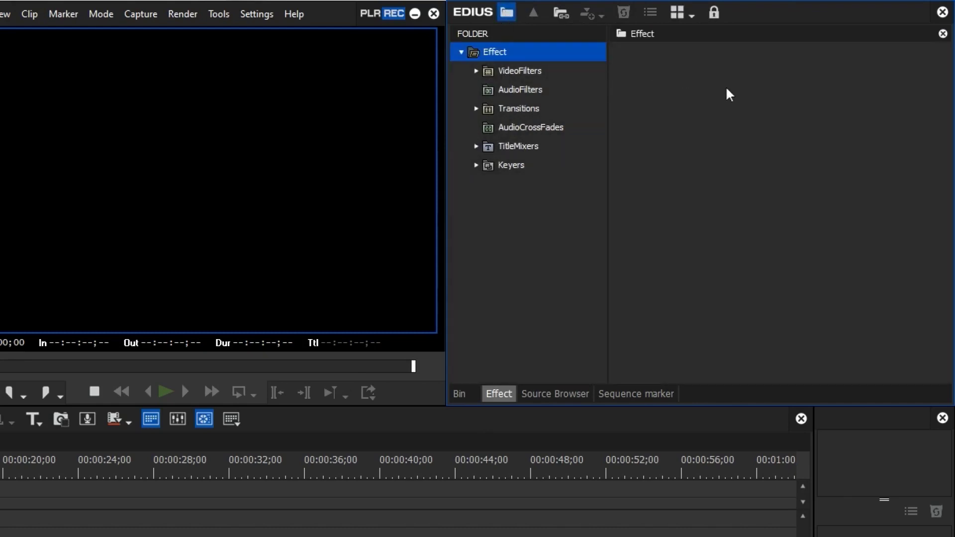
left_click(477, 72)
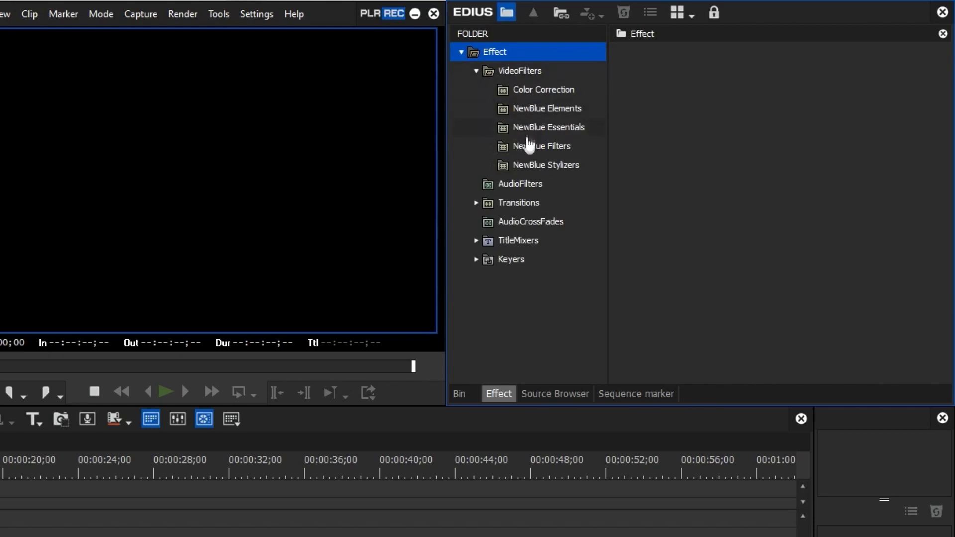
left_click(531, 92)
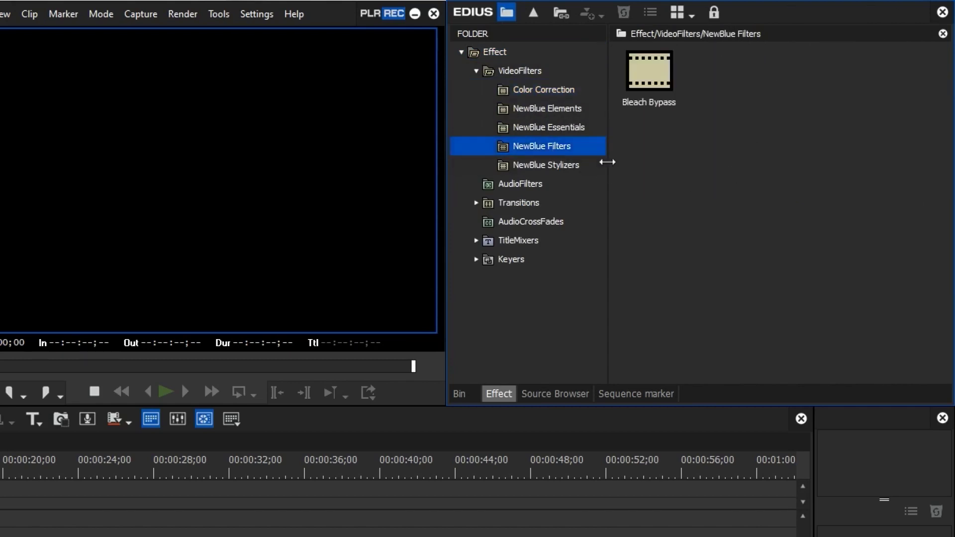
- Narrow the Bin's folder pane further and delete Sequence1 from the root folder
left_click(465, 390)
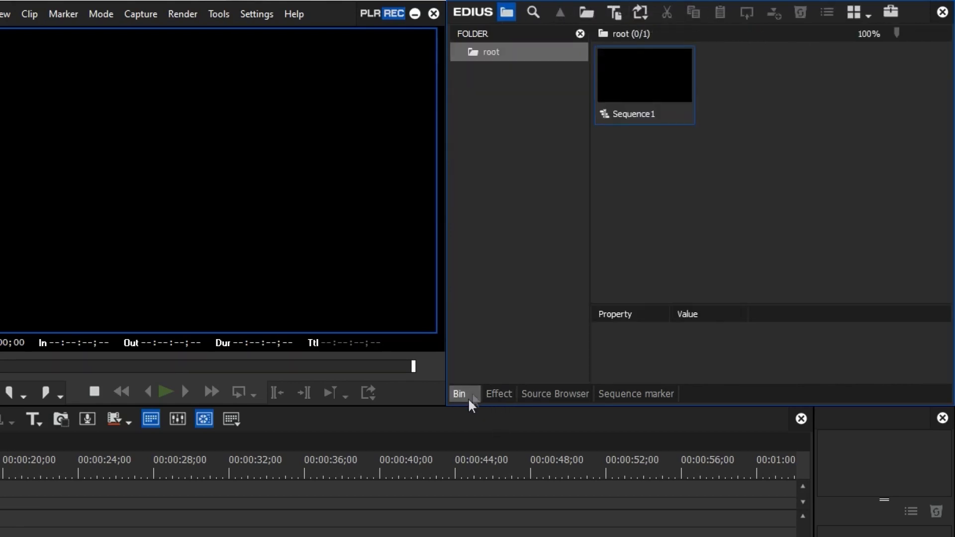
left_click_drag(590, 156, 473, 150)
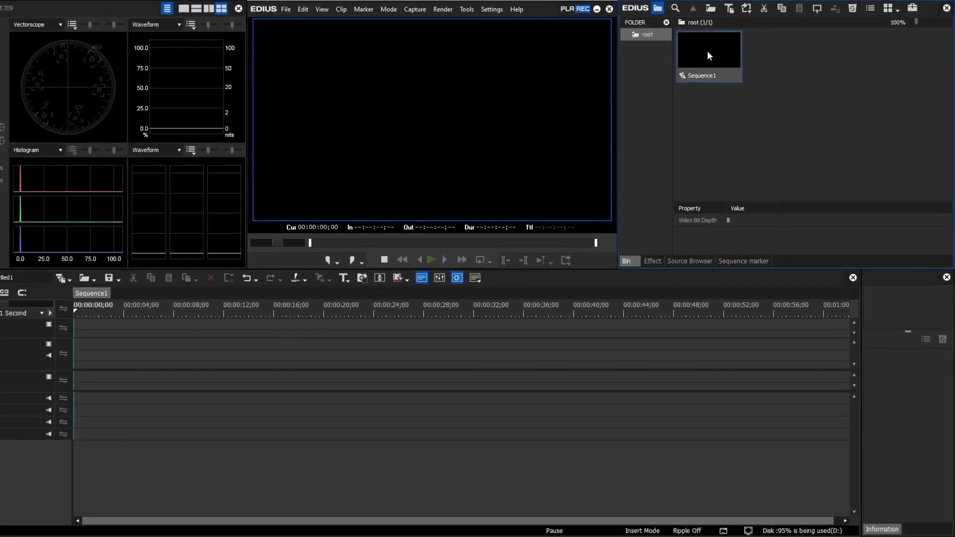
right_click(582, 80)
left_click(742, 58)
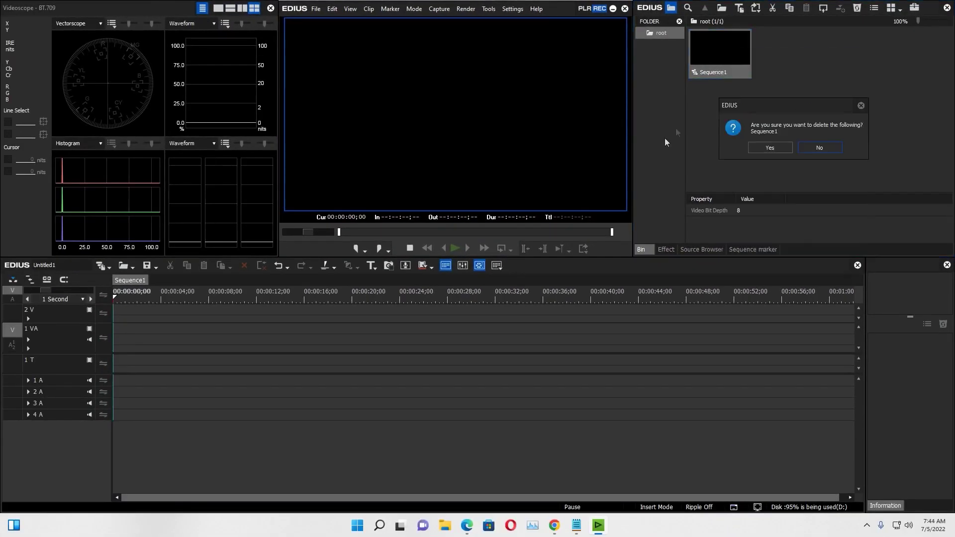
left_click(766, 142)
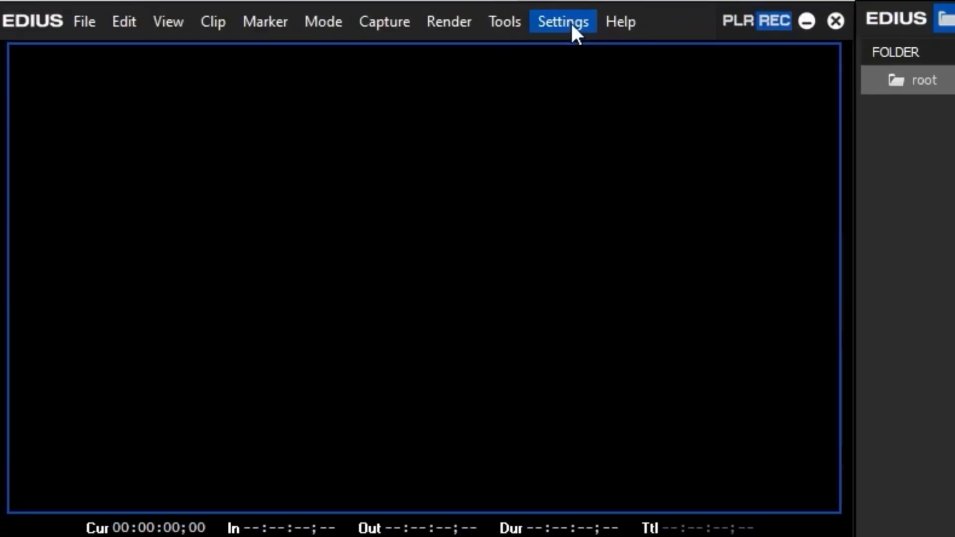
- Open System Settings and review the Capture and Check for updates pages of the Application category
left_click(514, 10)
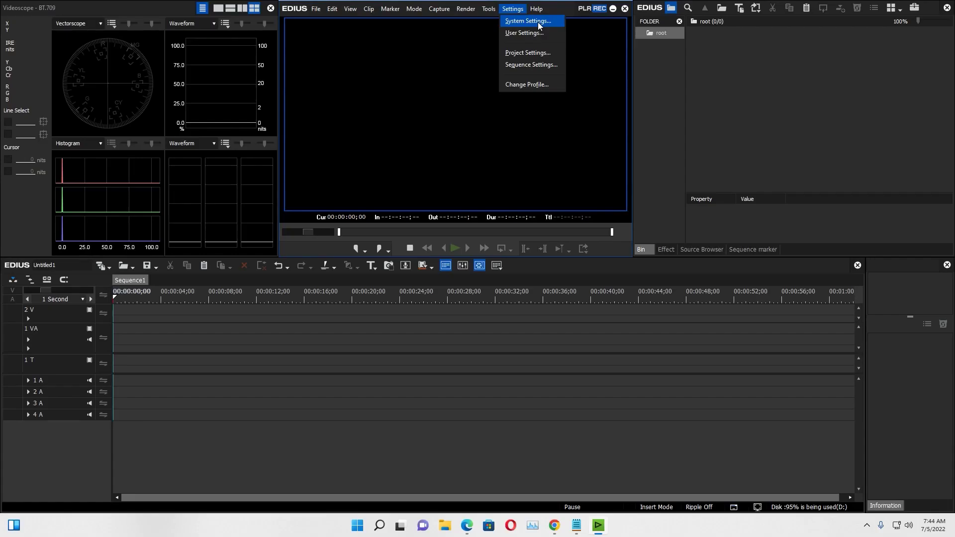
left_click(579, 78)
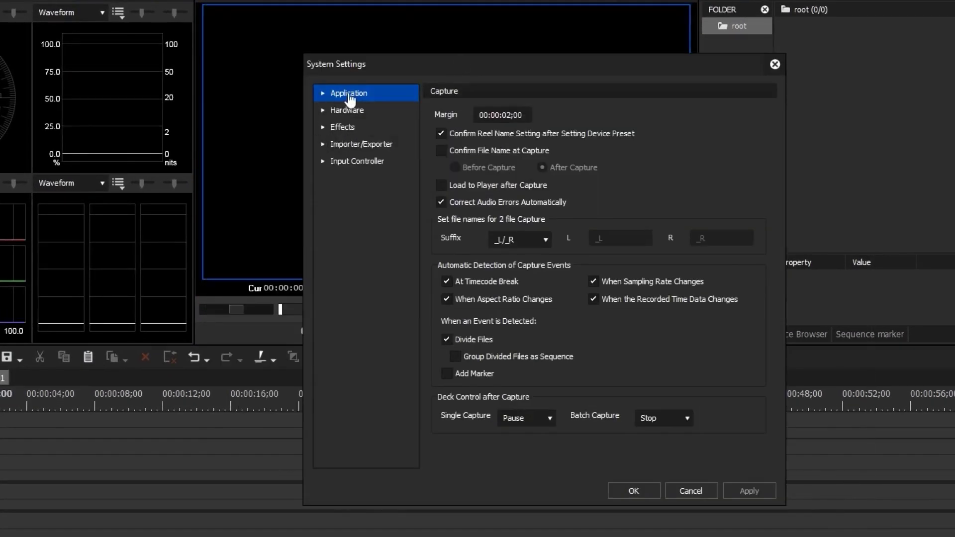
left_click(321, 94)
left_click(377, 111)
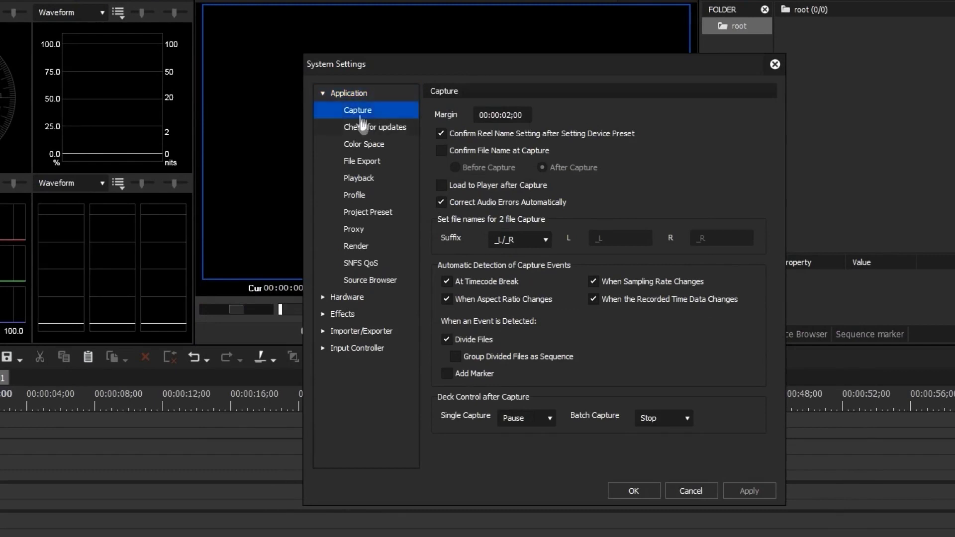
left_click(363, 127)
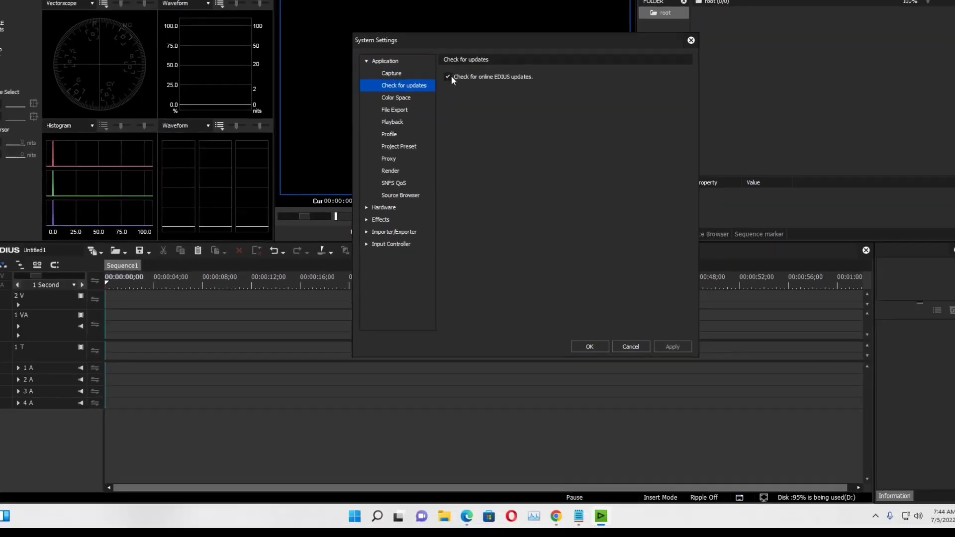
- In the Color Space preset list, enable the ARRI ALEXA Log C 160, 200, 250, 500, 640, 800, 1000 and 1280 ASA presets
key("Down")
scroll(512, 176, "down", 3)
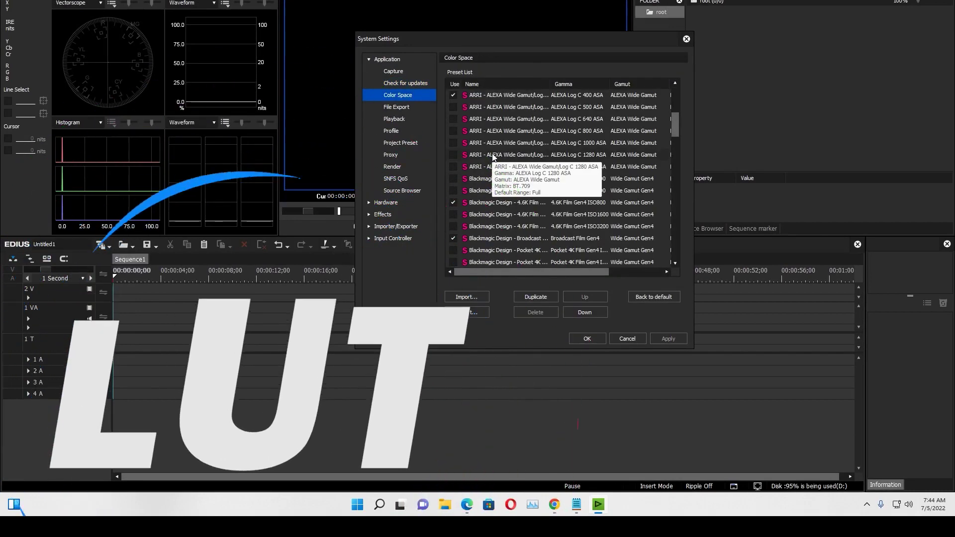
scroll(511, 176, "down", 1)
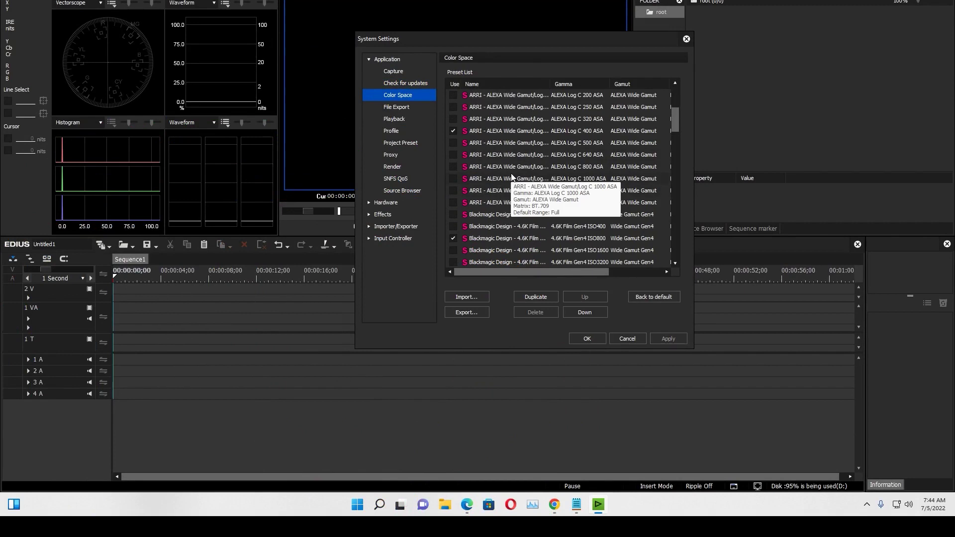
scroll(486, 214, "up", 4)
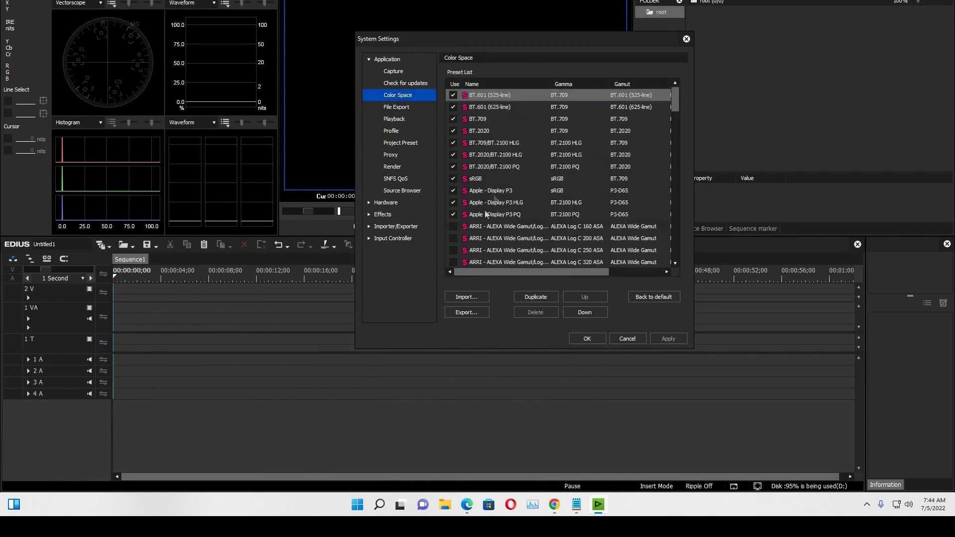
scroll(474, 185, "down", 2)
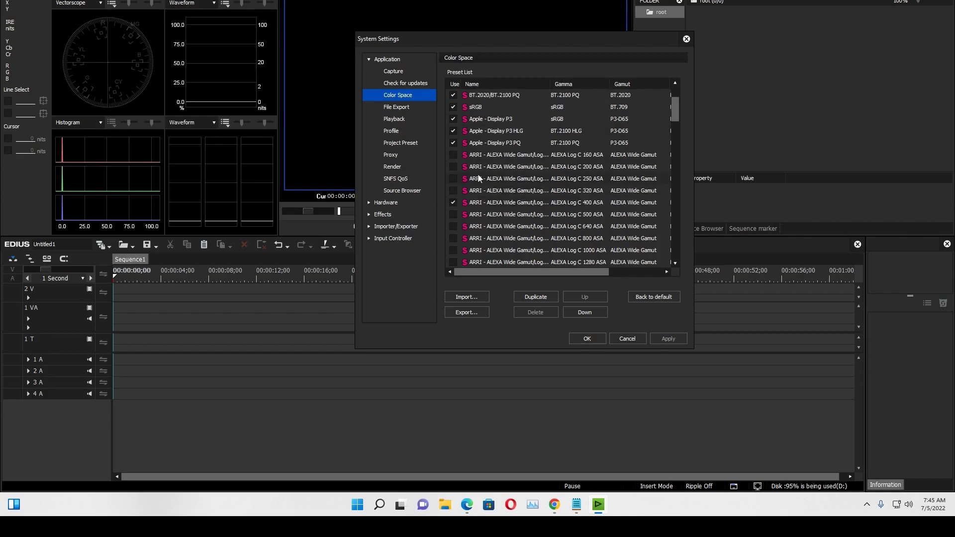
left_click(454, 156)
left_click(453, 167)
left_click(453, 179)
left_click(453, 191)
left_click(453, 215)
left_click(452, 191)
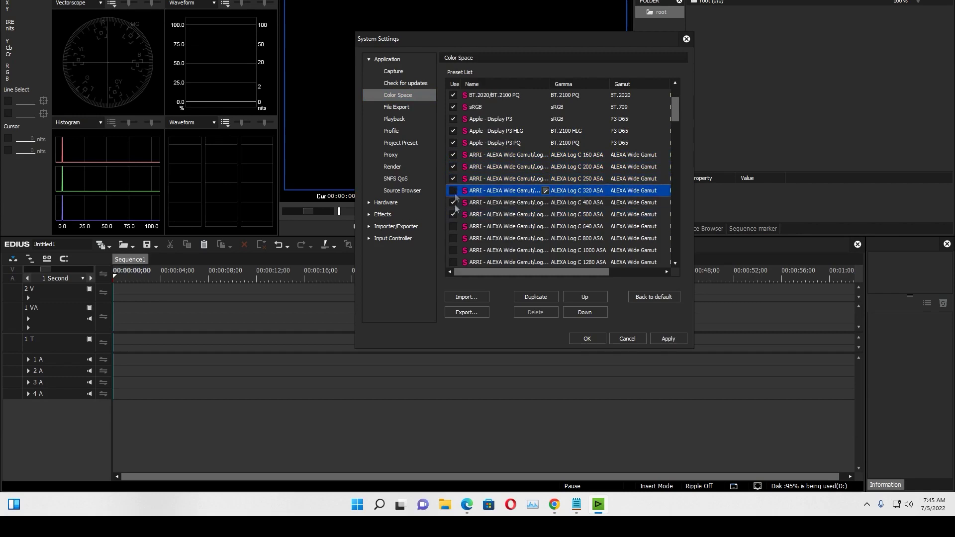
left_click(452, 226)
left_click(452, 238)
left_click(453, 250)
left_click(453, 262)
- Enable the Blackmagic Design 4.6K Film Gen4 color space presets for ISO200, ISO400, ISO1600 and ISO3200
scroll(465, 219, "down", 5)
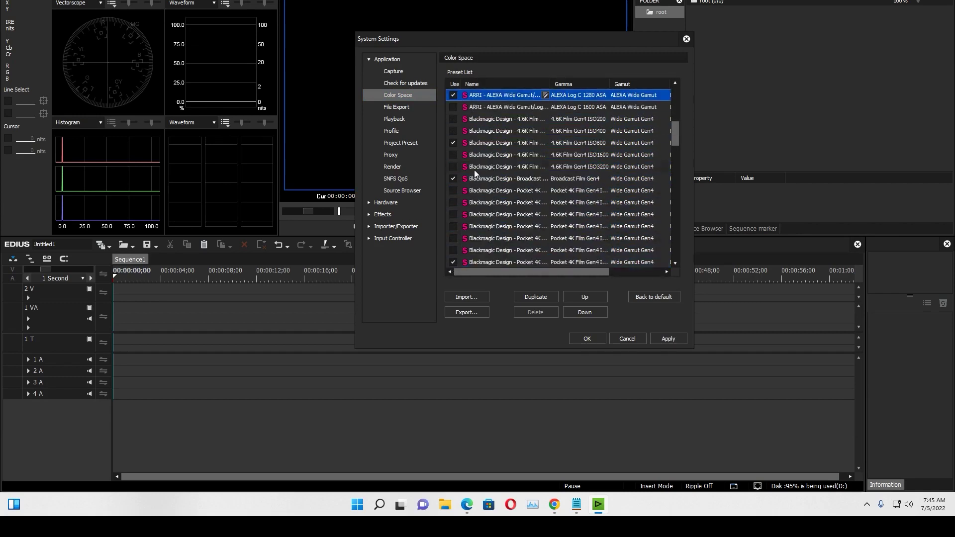
left_click(452, 119)
left_click(453, 130)
left_click(453, 155)
left_click(452, 167)
- Enable the unchecked Blackmagic Design Pocket 4K Film Gen4 presets in the color space list
left_click(452, 191)
left_click(452, 202)
left_click(453, 214)
left_click(453, 226)
left_click(452, 238)
scroll(452, 165, "down", 3)
left_click(452, 167)
left_click(457, 181)
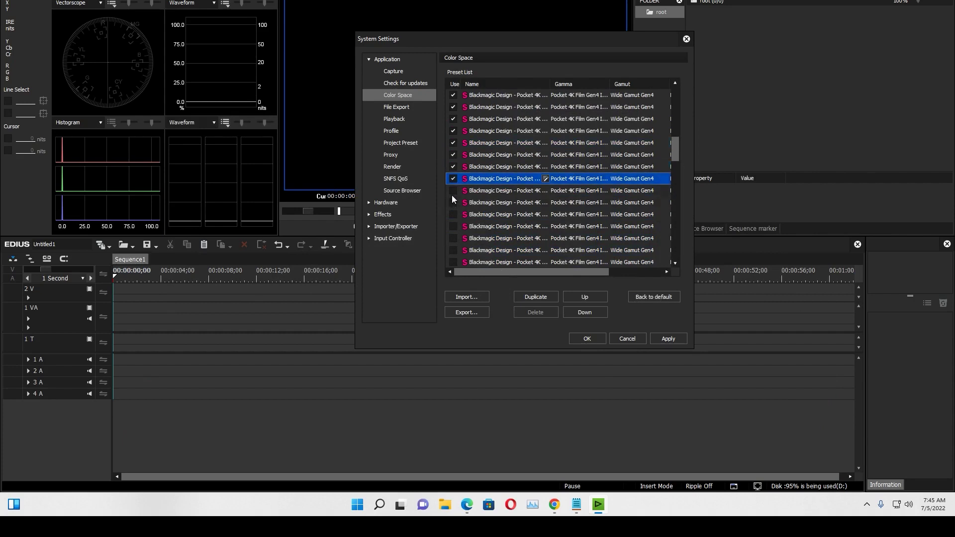
left_click(452, 194)
left_click(452, 202)
left_click(449, 213)
scroll(450, 213, "down", 2)
left_click(452, 169)
left_click(452, 177)
left_click(453, 201)
left_click(453, 212)
left_click(452, 224)
left_click(453, 236)
left_click(454, 246)
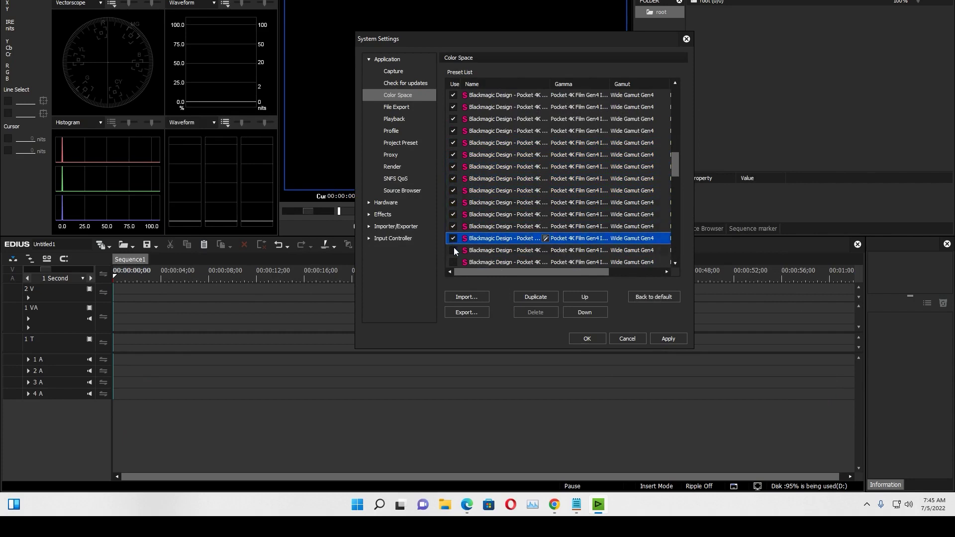
left_click(456, 250)
left_click(454, 261)
scroll(455, 261, "down", 3)
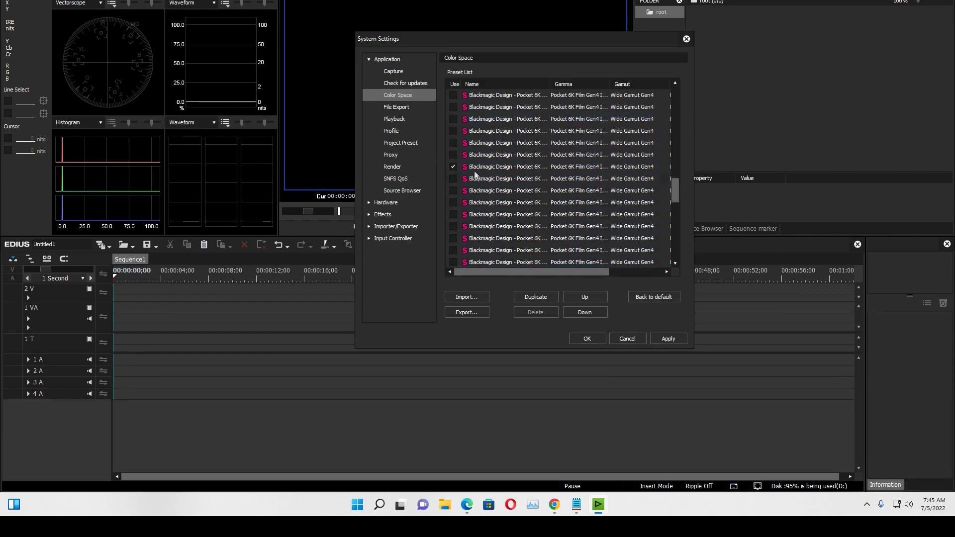
- Enable more of the Blackmagic Design Pocket 6K Film Gen4 presets in the color space list
left_click(453, 167)
left_click(452, 180)
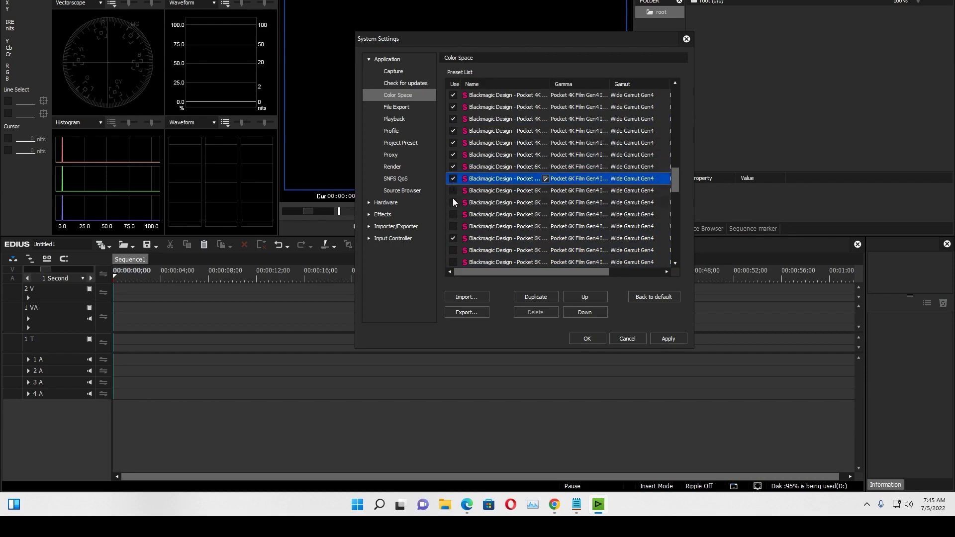
left_click(452, 199)
left_click(453, 193)
left_click(452, 202)
left_click(452, 216)
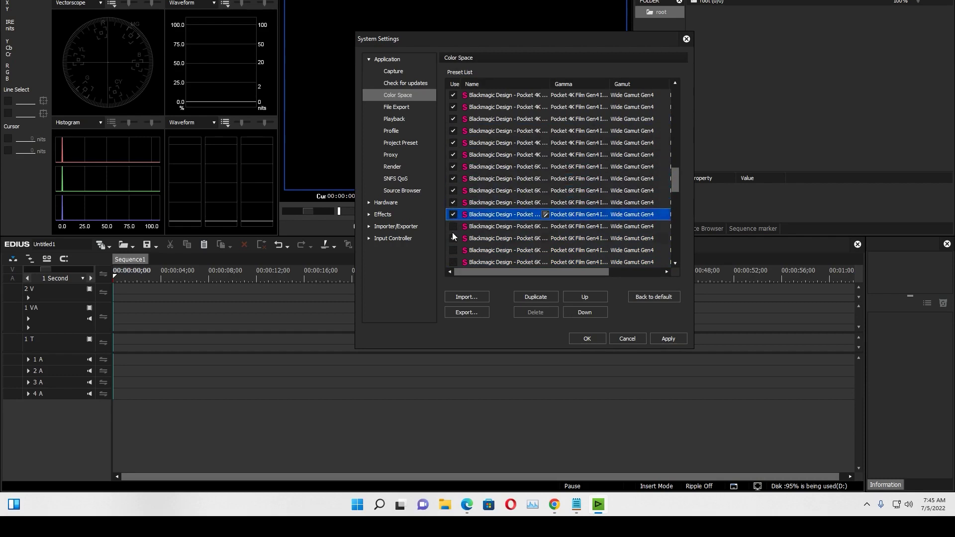
scroll(452, 232, "down", 2)
left_click(452, 193)
left_click(452, 203)
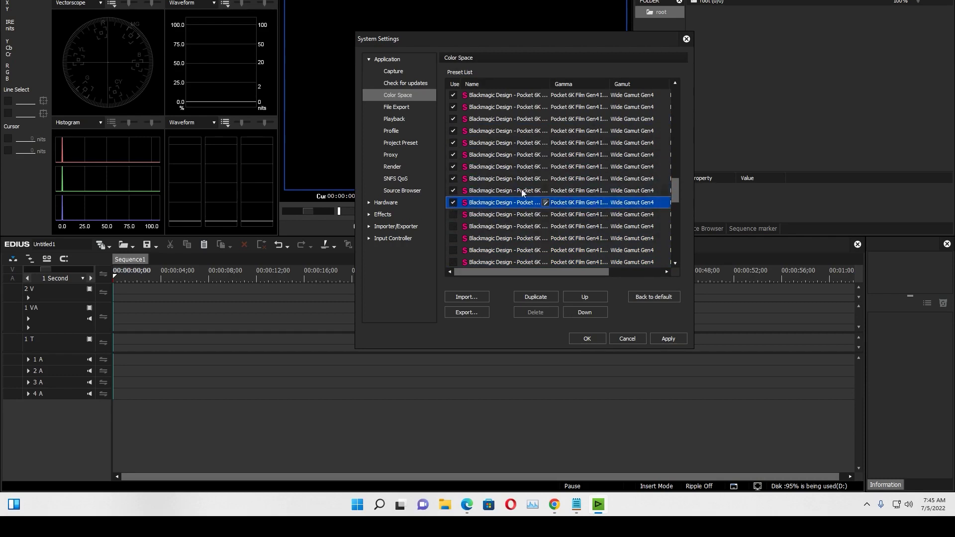
left_click(453, 215)
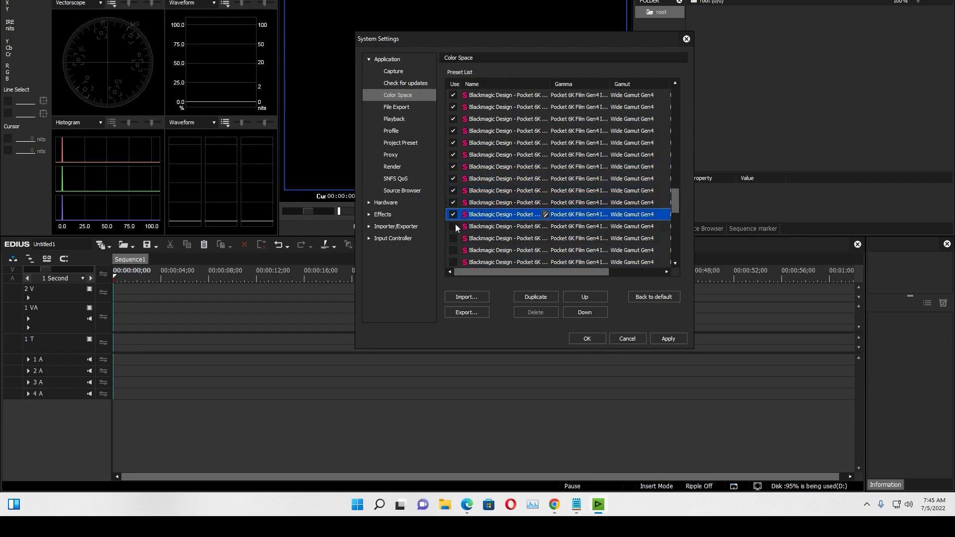
left_click(455, 226)
left_click(452, 238)
left_click(451, 251)
scroll(485, 207, "down", 4)
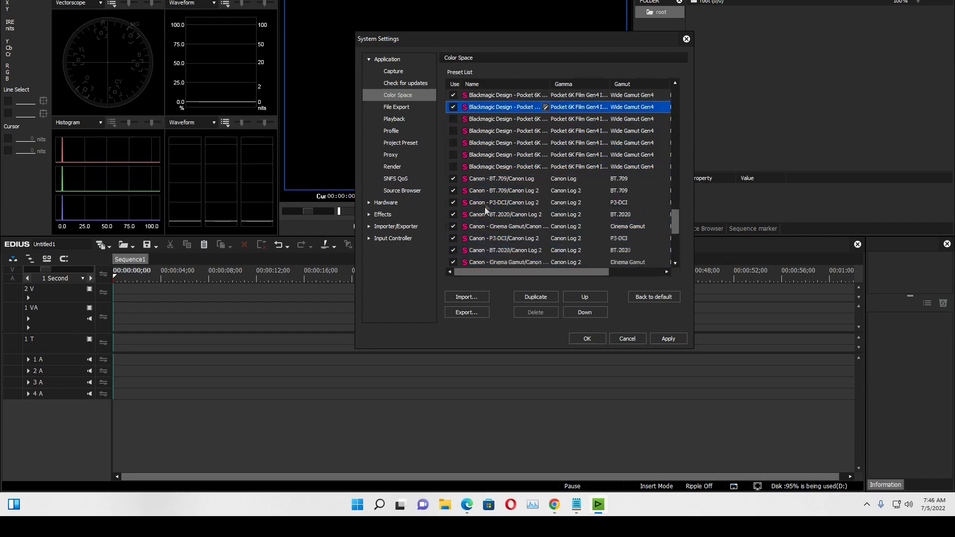
scroll(484, 174, "up", 10)
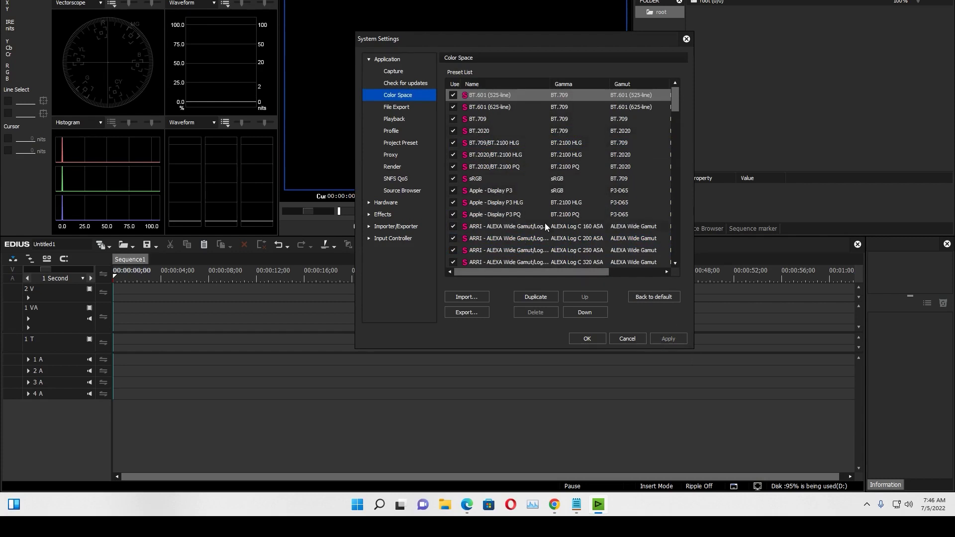
mouse_move(544, 224)
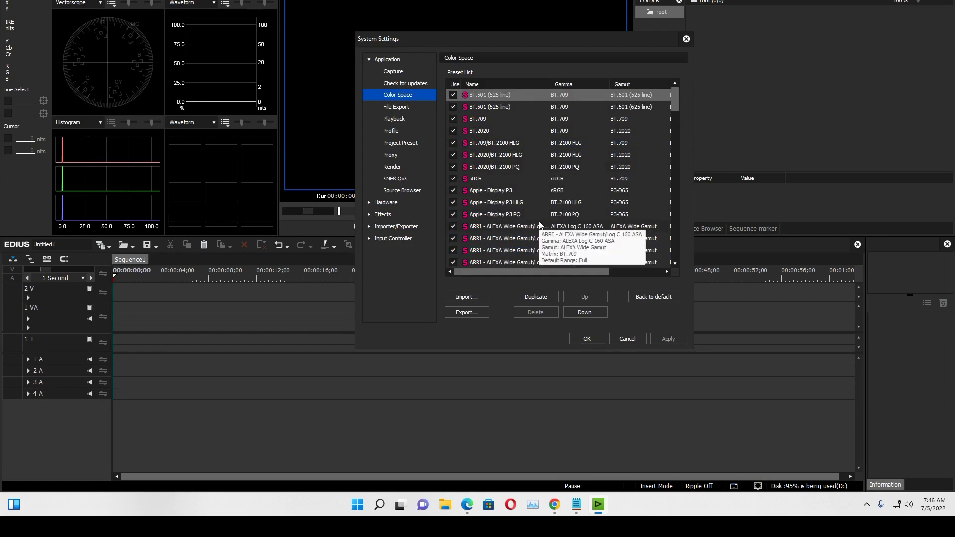
- Expand the Importer/Exporter format categories, including Cinema RAW, P2, ProRes RAW, RED, Sony RAW and XDCAM, plus Input Controller, in the settings tree
left_click(395, 227)
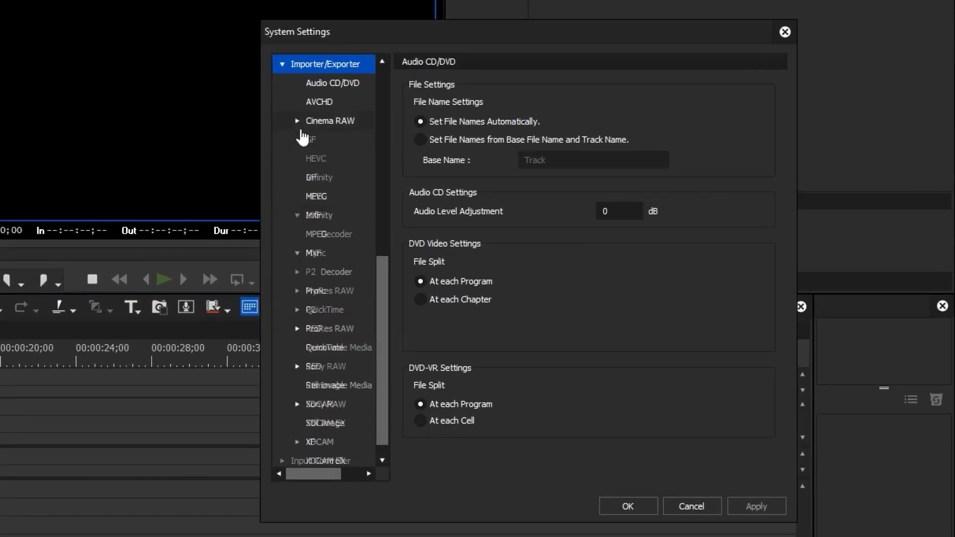
left_click(297, 309)
left_click(297, 347)
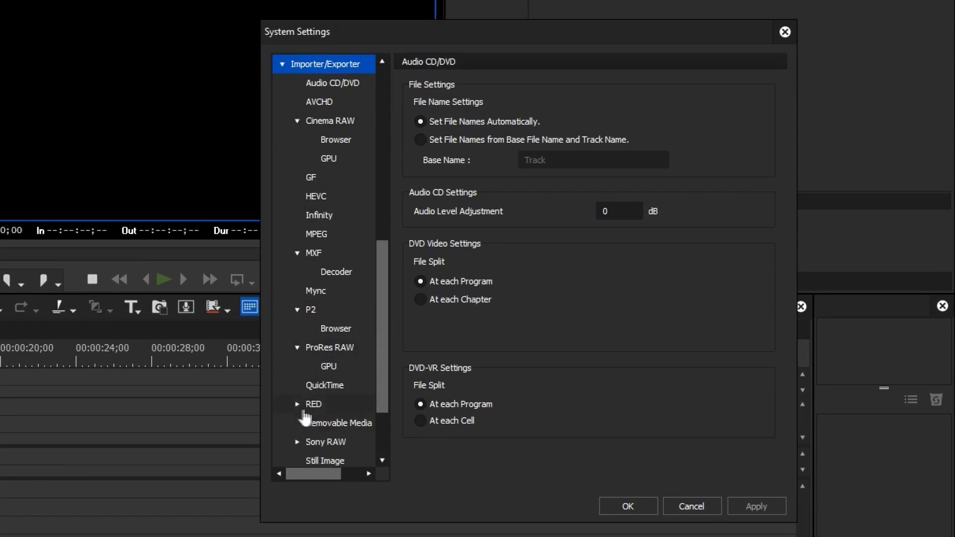
left_click(297, 404)
scroll(299, 348, "down", 3)
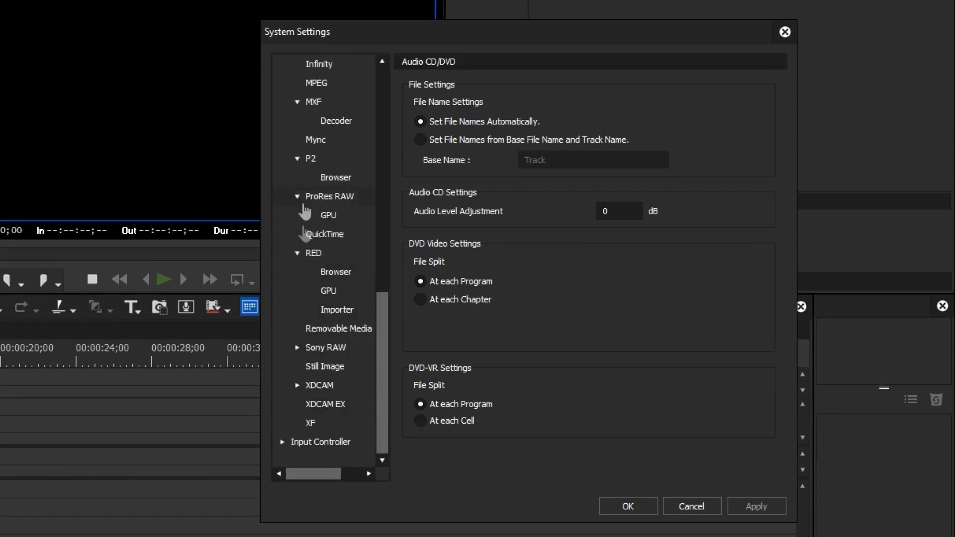
left_click(301, 329)
left_click(297, 347)
left_click(297, 424)
scroll(316, 358, "down", 1)
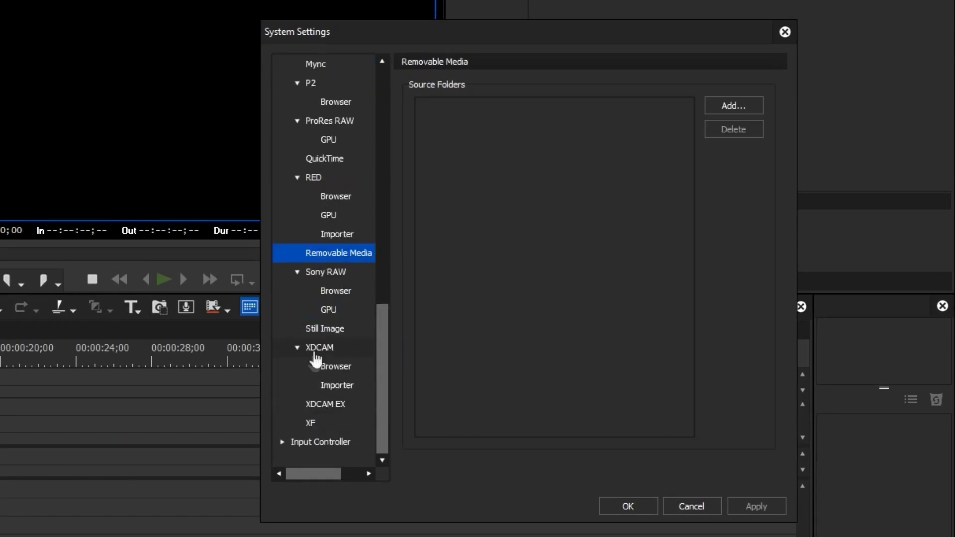
left_click(282, 442)
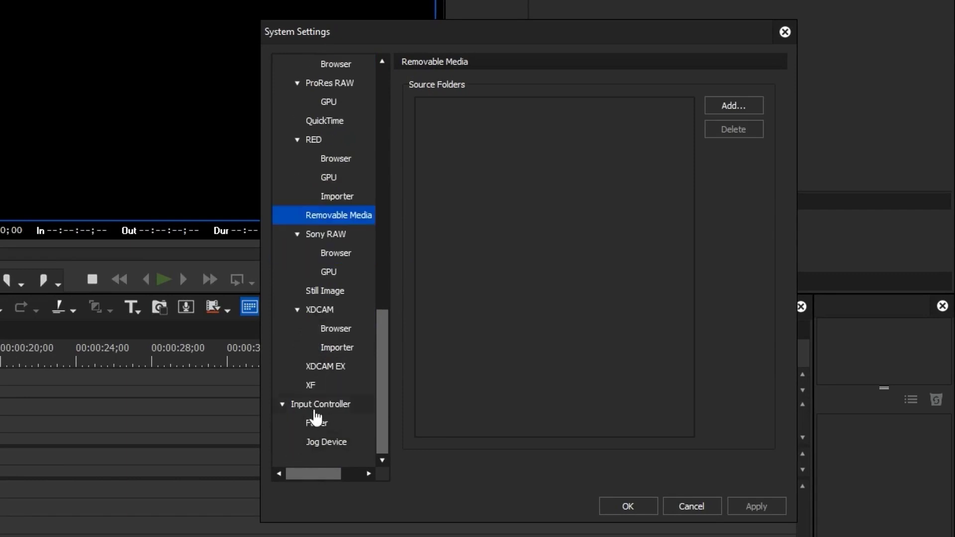
- In the Playback settings, set the playback buffer size to 8GB and the buffered frames before playback to 15 frames
scroll(316, 412, "up", 12)
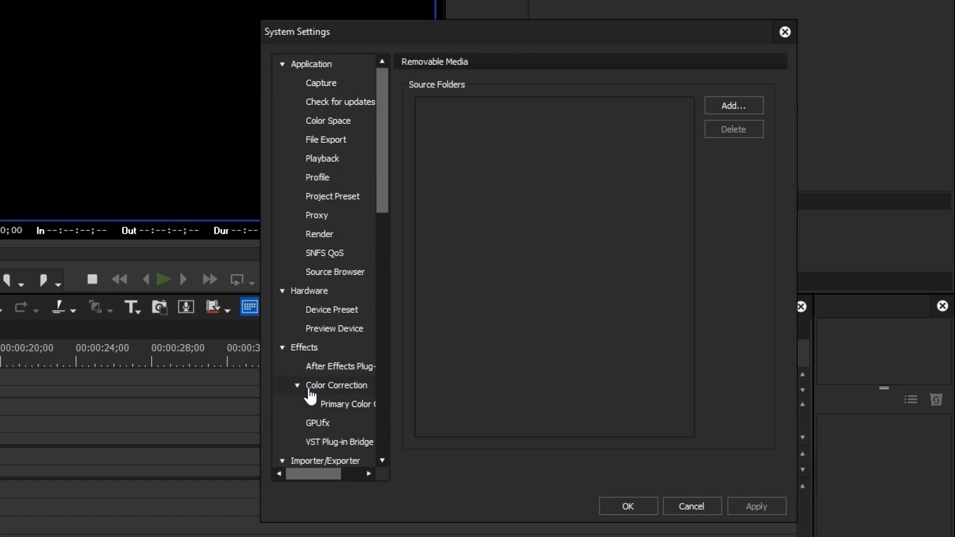
left_click(324, 160)
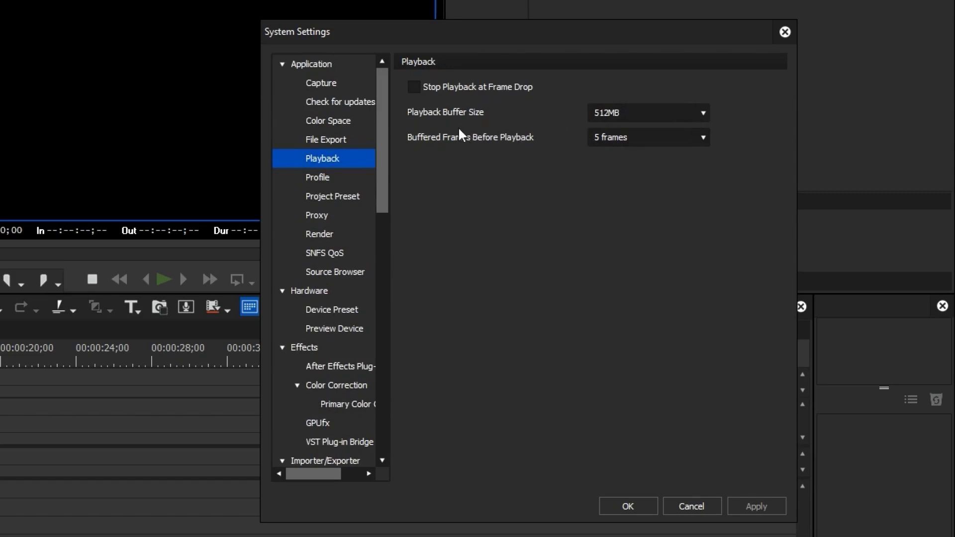
left_click(610, 114)
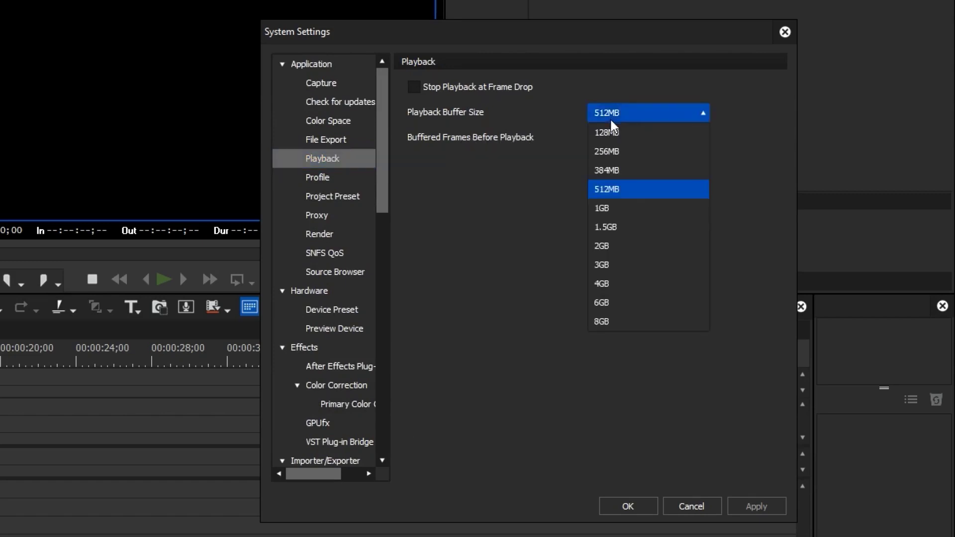
left_click(619, 324)
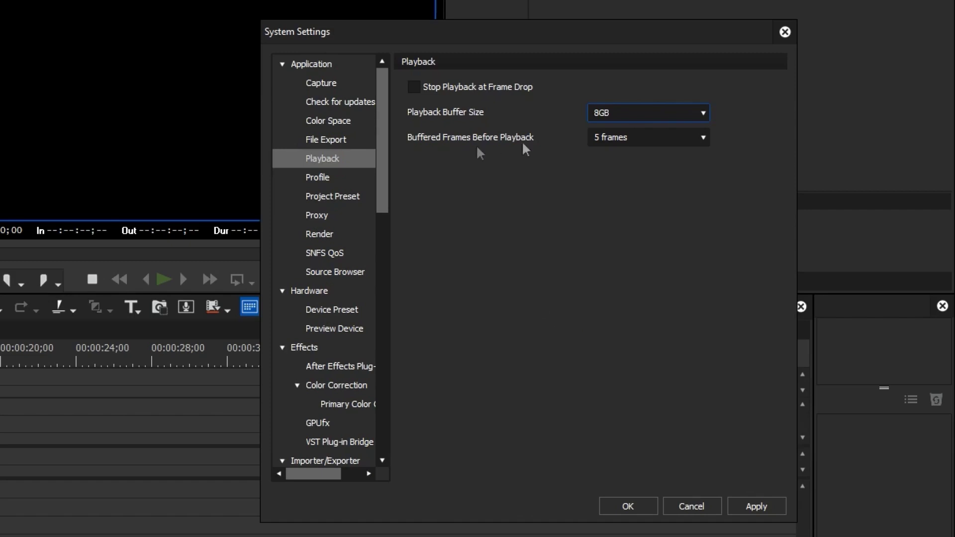
left_click(621, 135)
left_click(617, 195)
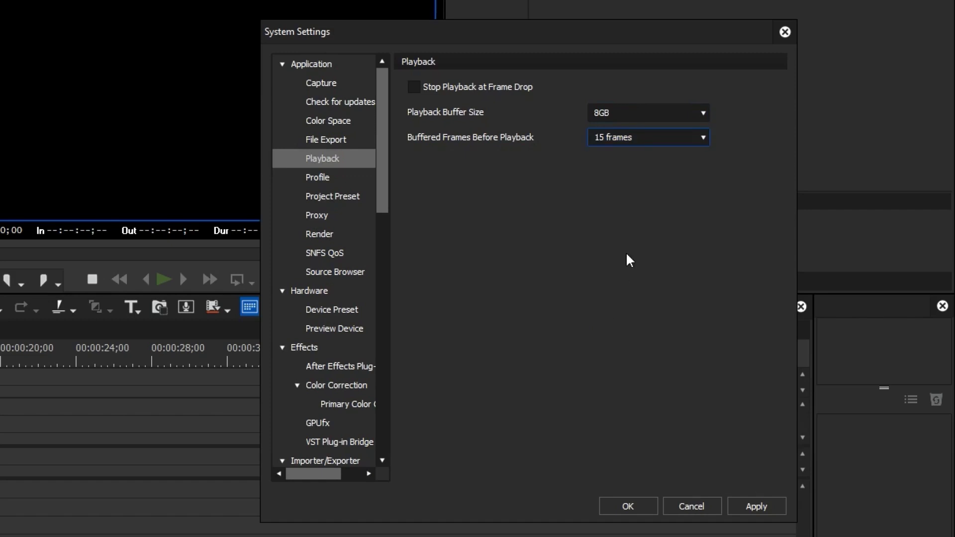
- Look through the Profile, Project Preset, Proxy and SNFS QoS settings pages
left_click(331, 180)
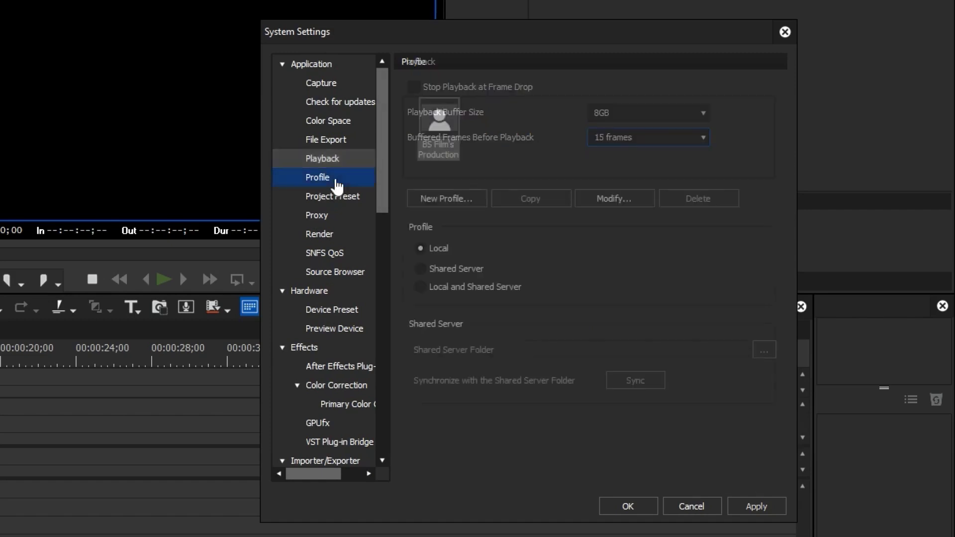
left_click(334, 200)
left_click(342, 214)
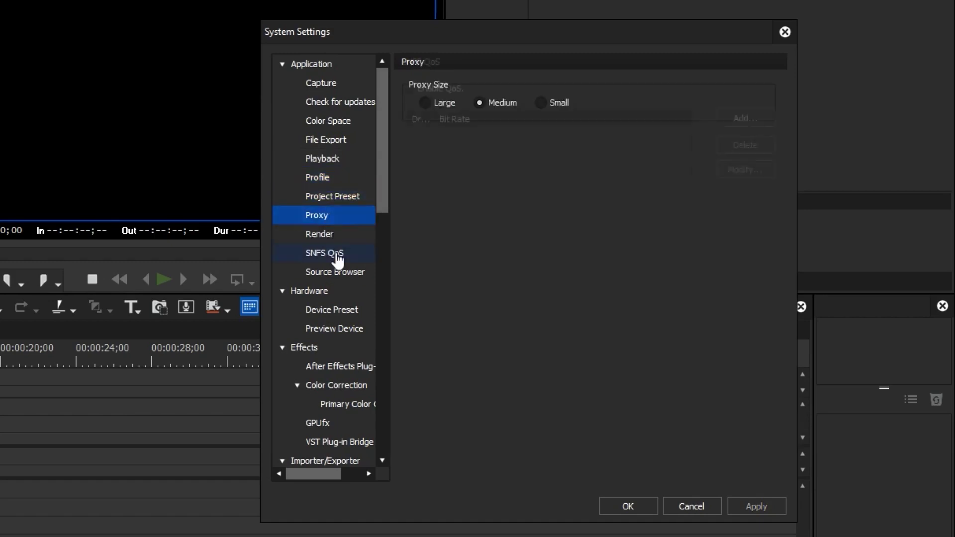
left_click(335, 253)
- Browse the project presets and select the HD 1440x1080 59.94i 16:9 8bit 2ch preset
left_click(333, 198)
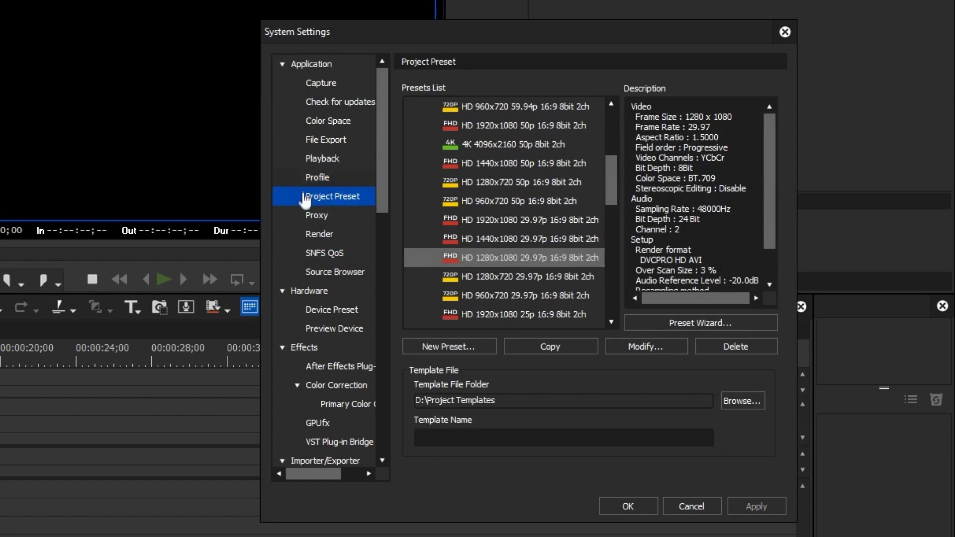
scroll(497, 290, "up", 4)
left_click(495, 276)
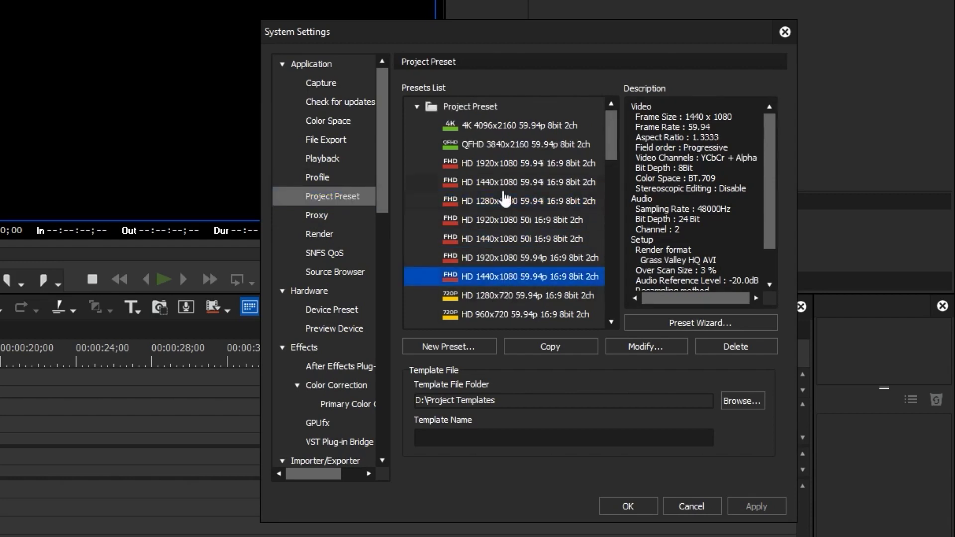
key("Up")
key("Up")
key("Up")
key("Up")
key("Up")
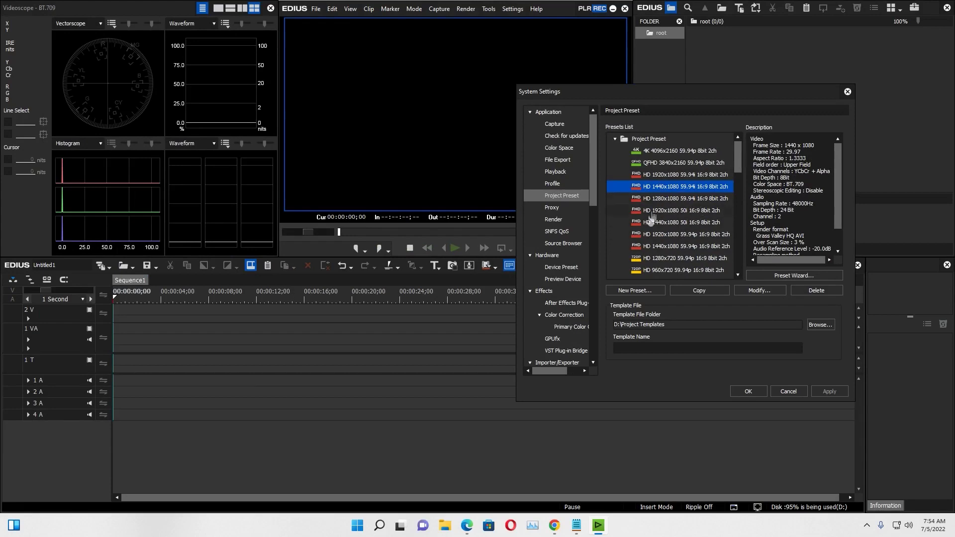
- Open the HD 1440x1080 59.94i preset for modification and examine its folder, name, icon and render format options
left_click(753, 292)
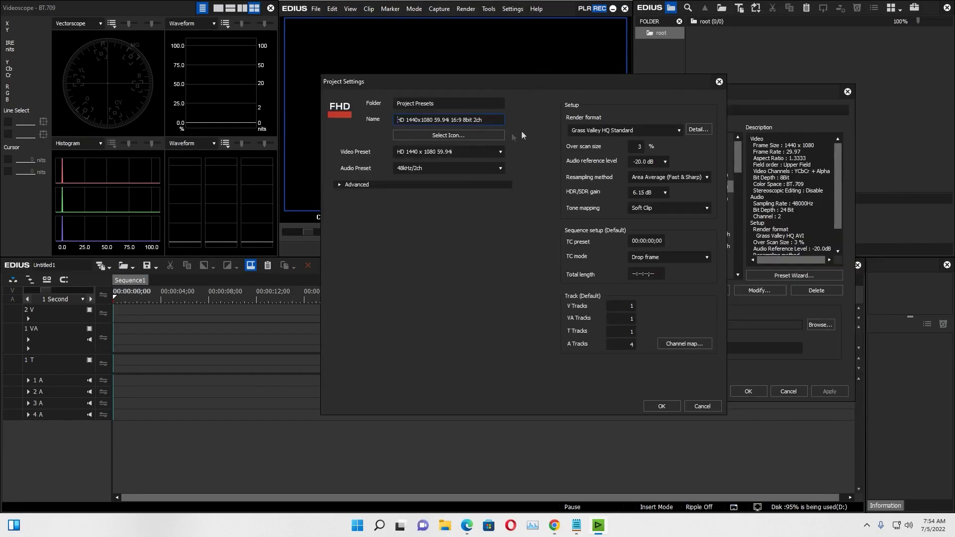
key("shift+Tab")
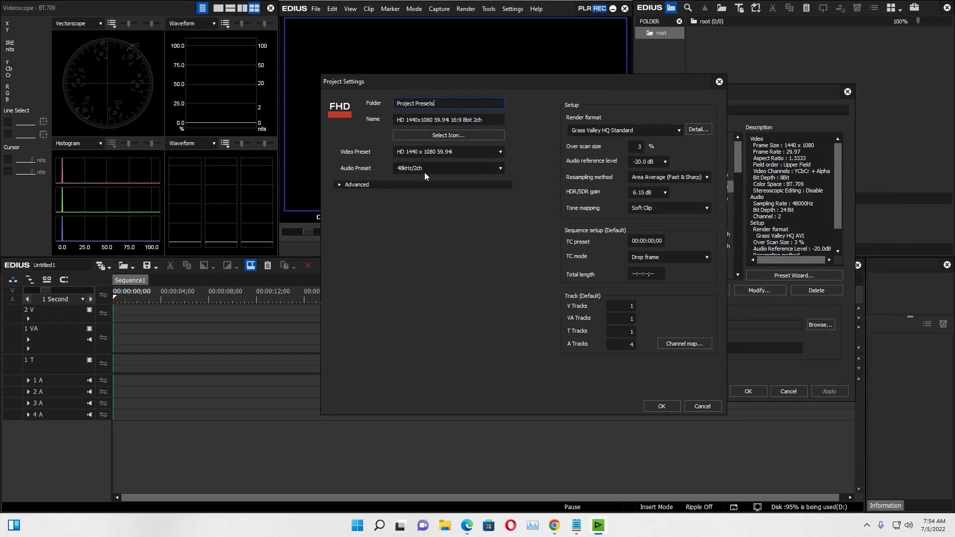
left_click(443, 135)
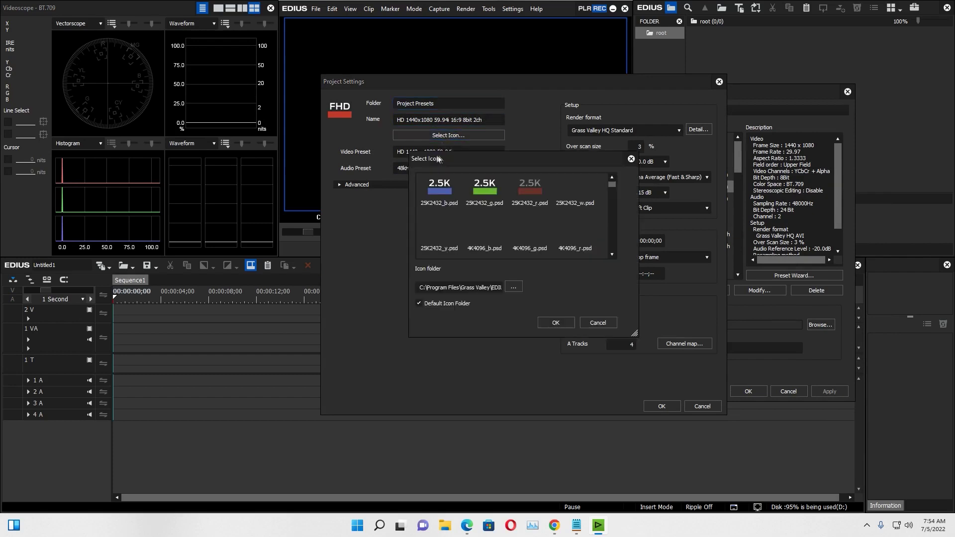
left_click(631, 159)
left_click_drag(491, 119, 361, 131)
left_click(667, 132)
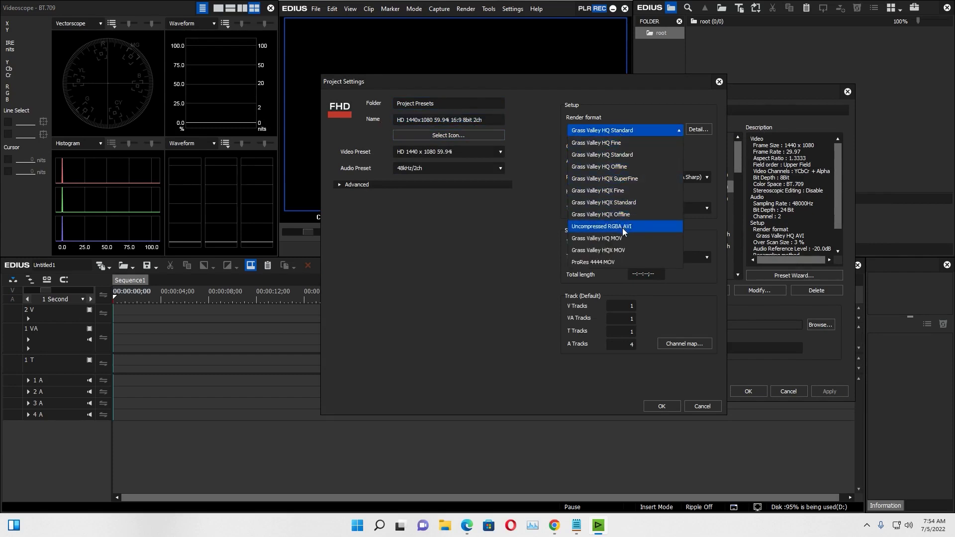
left_click(501, 255)
- Try a frame rate of 25.00 in the preset's advanced settings and discard the changes
left_click(337, 185)
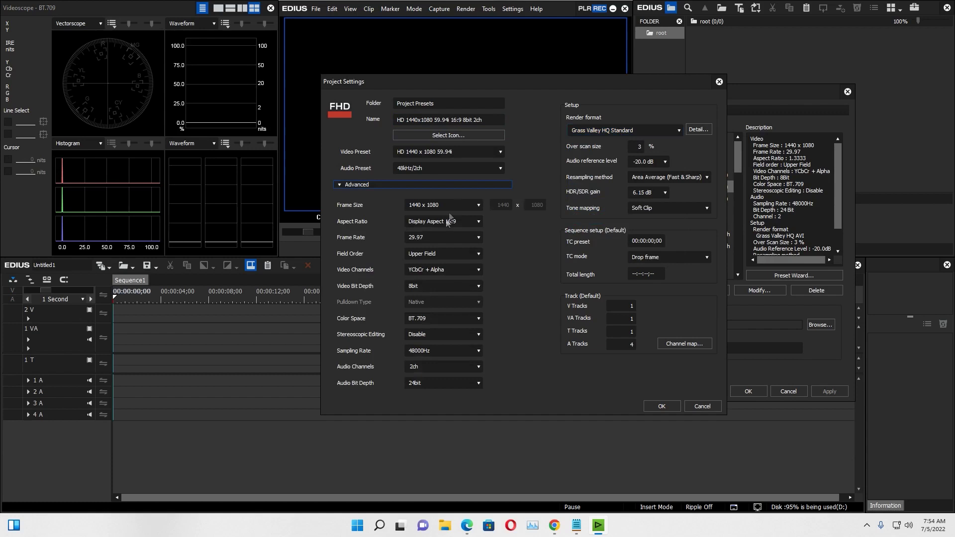
left_click(429, 238)
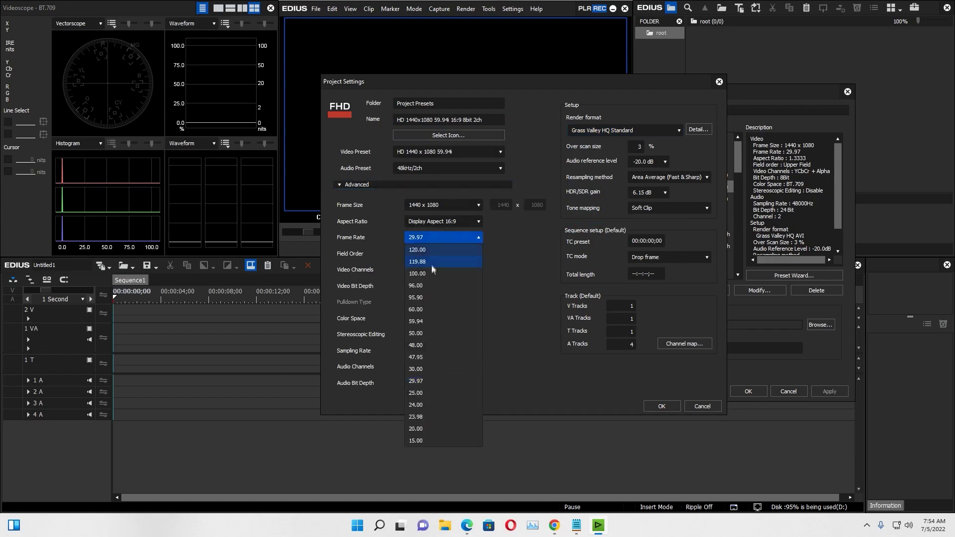
left_click(434, 394)
left_click(699, 407)
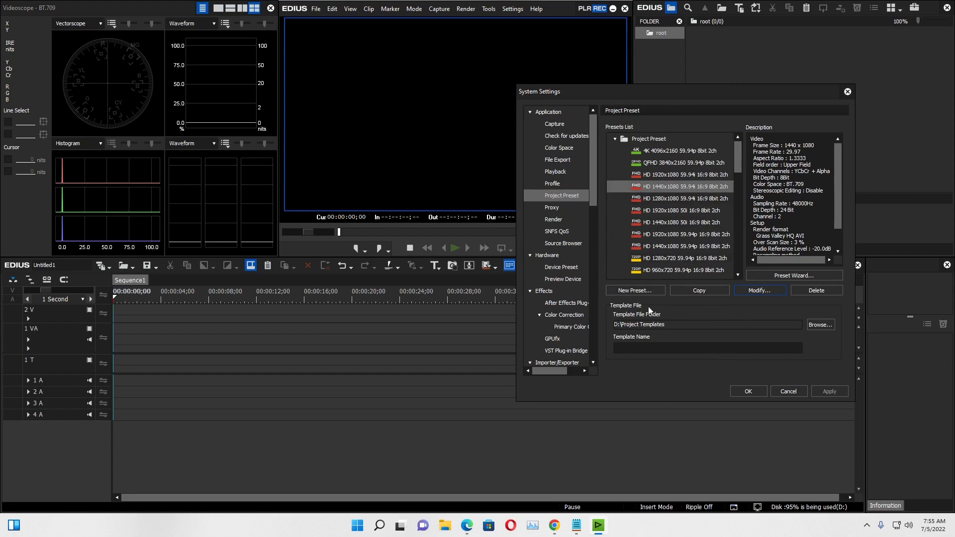
- Examine the basic and advanced fields of a blank new project preset and close it without creating anything
left_click(627, 291)
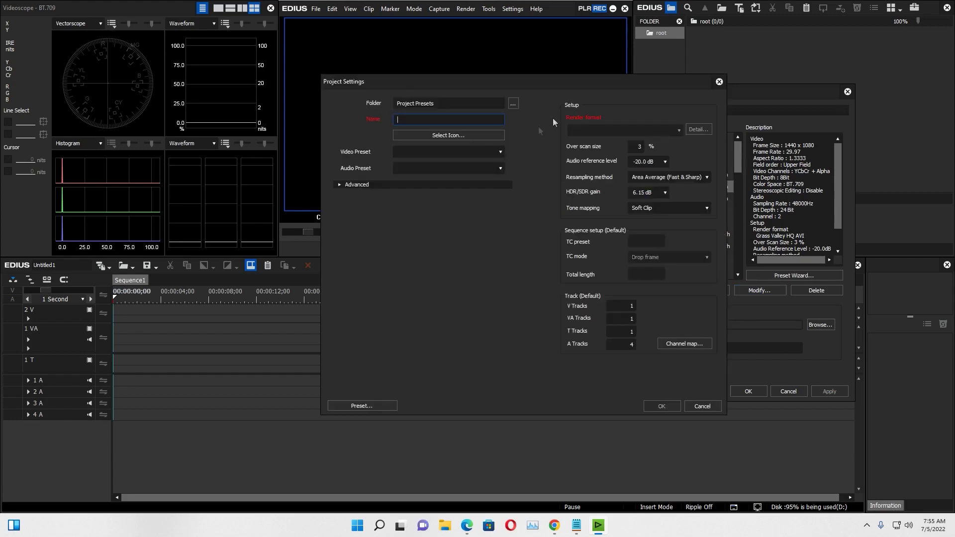
left_click(344, 185)
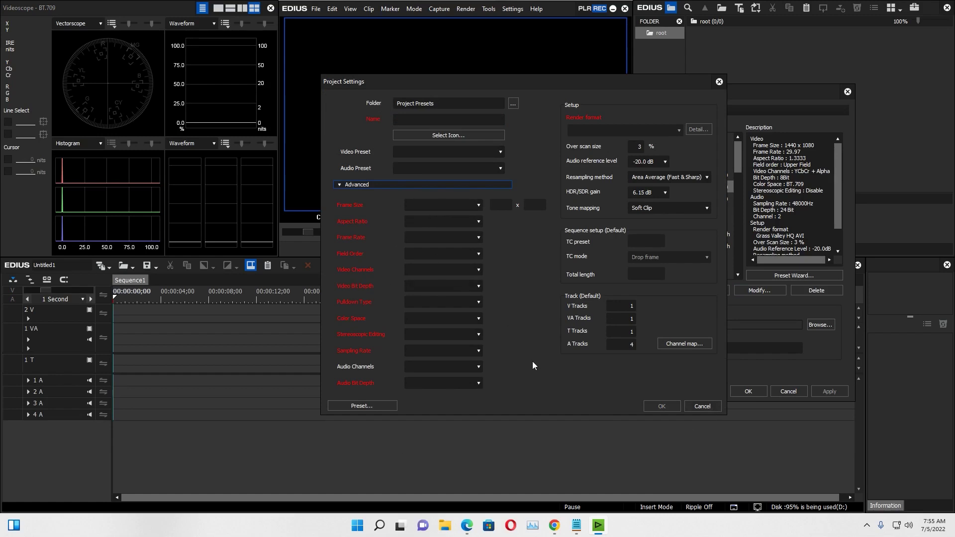
left_click(687, 405)
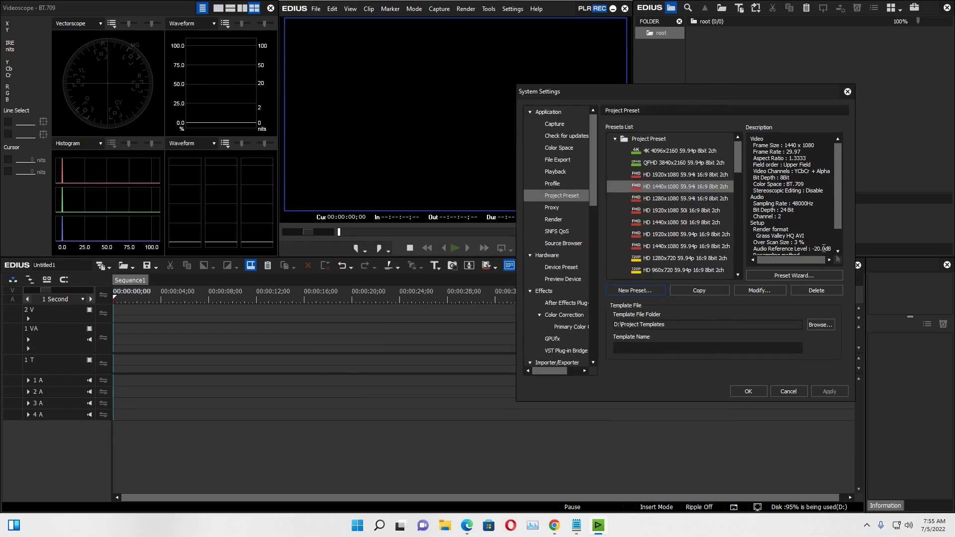
- Examine the size, frame rate, bit and audio channel choices in the project preset wizard and close it
left_click(789, 275)
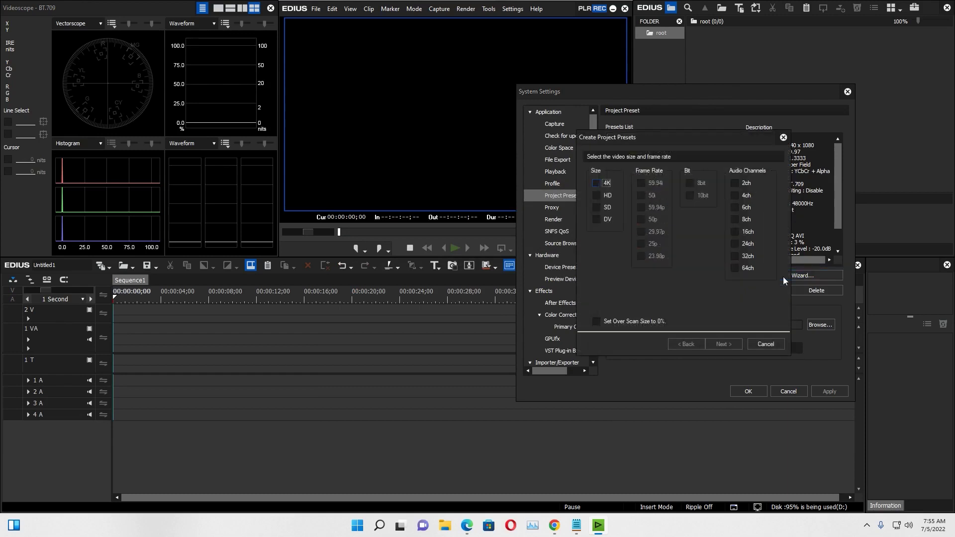
left_click_drag(676, 142, 549, 172)
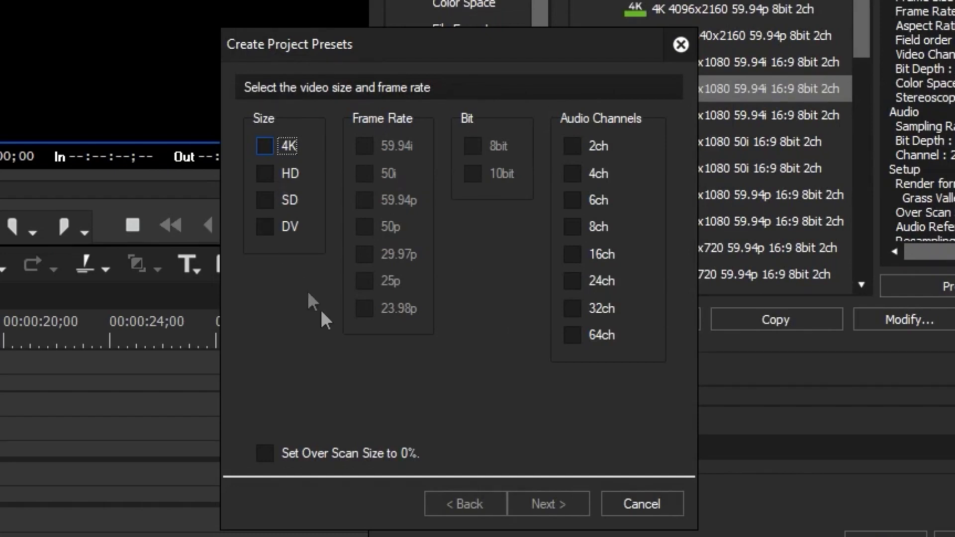
left_click(681, 45)
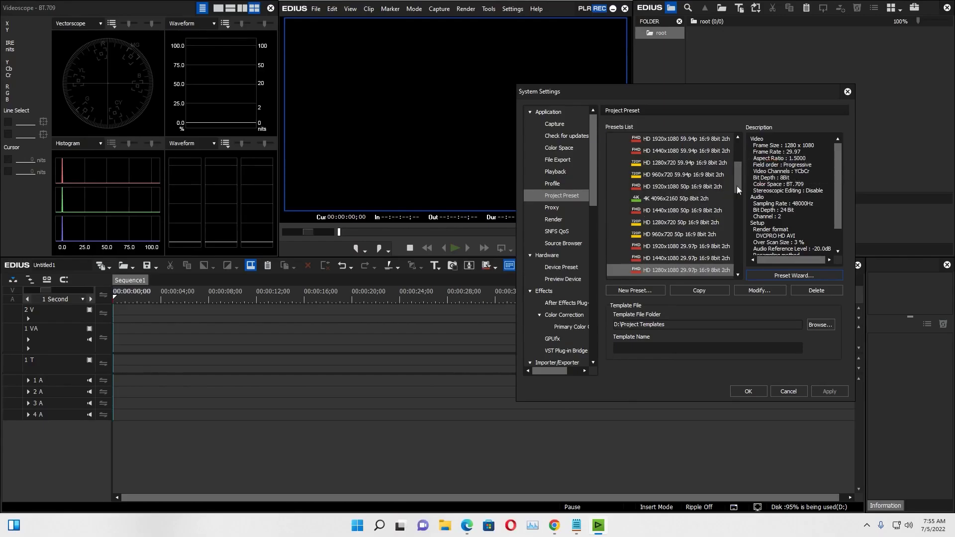
- Select the HD 1920x1080 59.94i 16:9 8bit 2ch preset, review the preset wizard once more and cancel it
left_click_drag(736, 186, 726, 150)
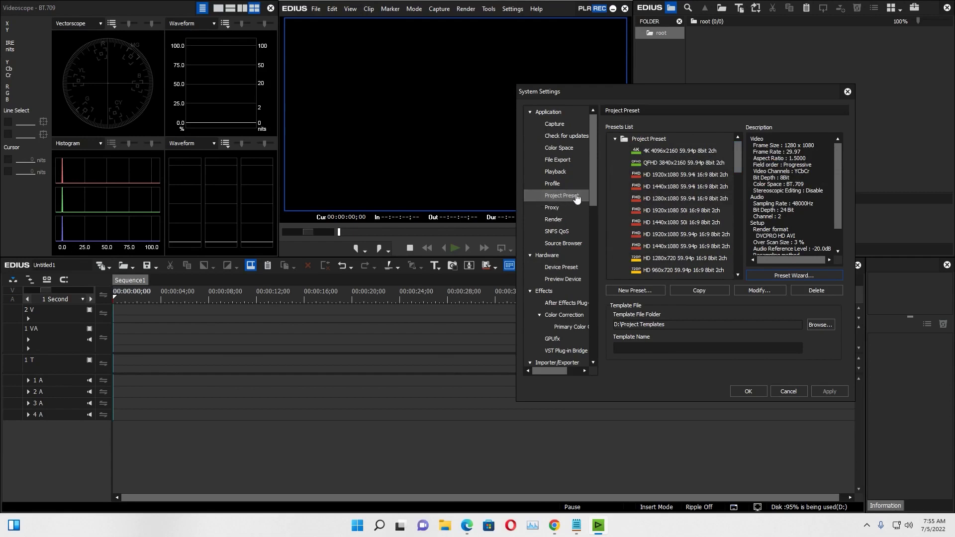
left_click(673, 176)
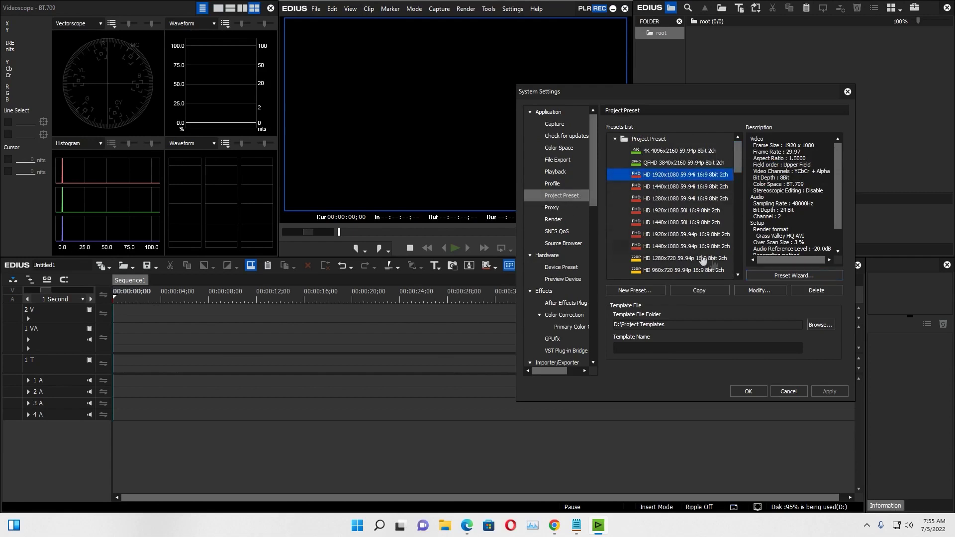
left_click(765, 277)
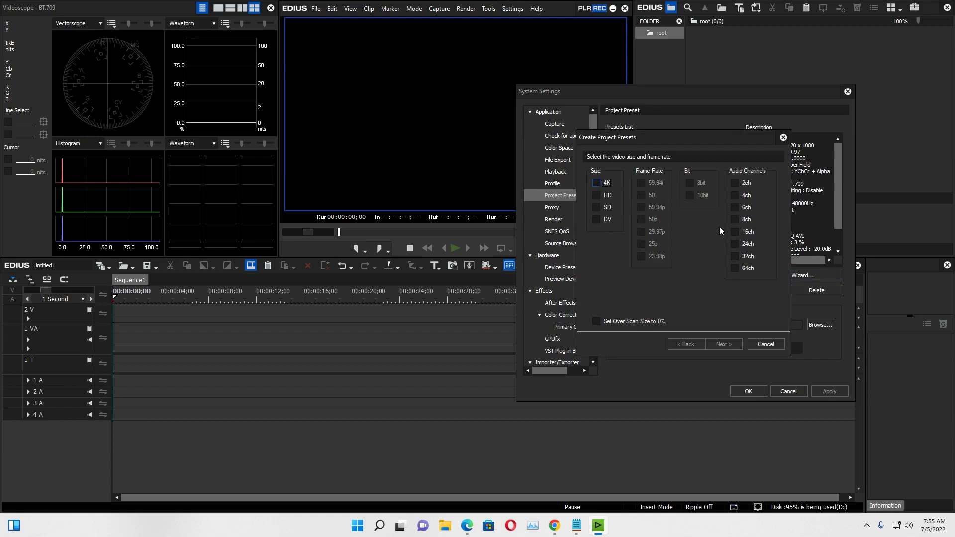
left_click(765, 343)
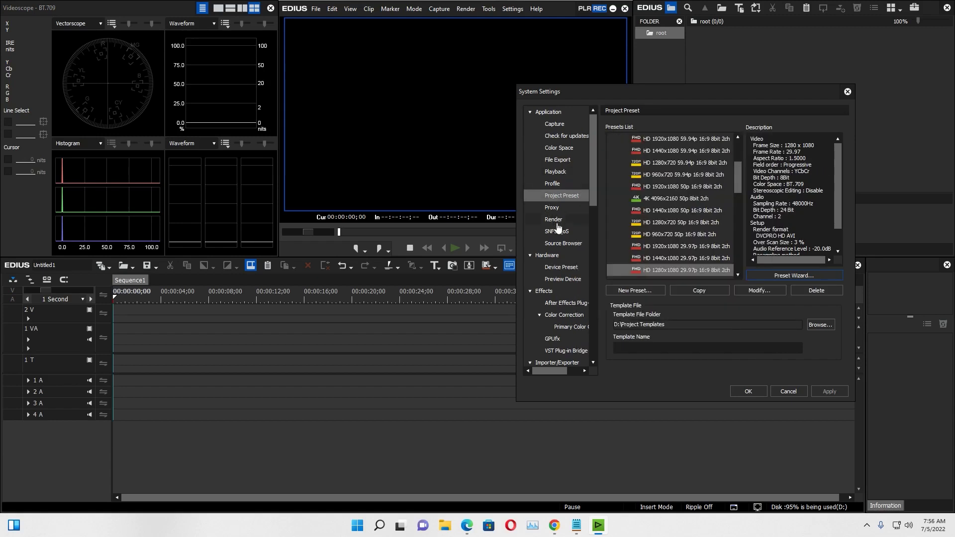
- Look through the Render, Device Preset and Preview Device pages and view the GPU settings for Color Correction
left_click(553, 219)
left_click(553, 271)
left_click(554, 280)
scroll(555, 281, "down", 4)
left_click(547, 173)
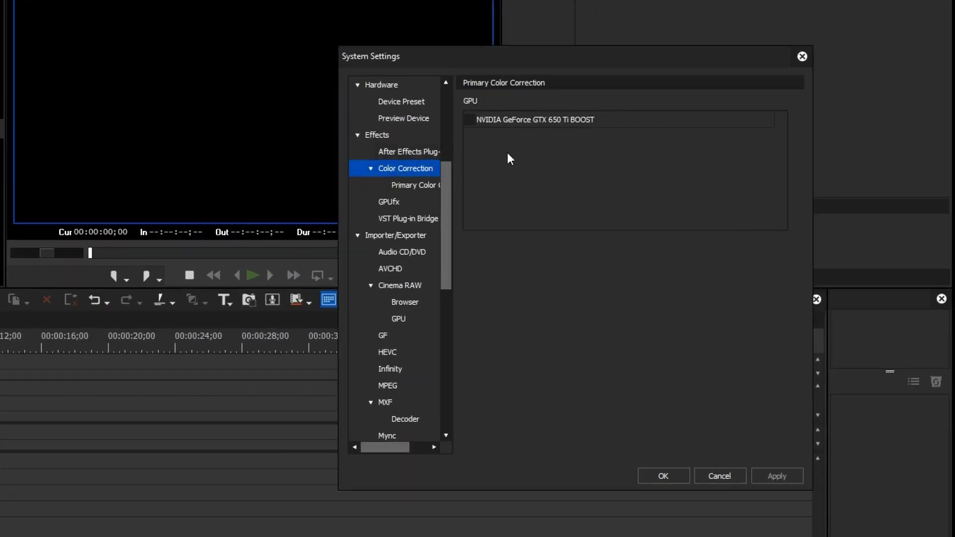
- Enable the NVIDIA GeForce GTX 650 Ti BOOST for Primary Color Correction and choose it as the GPUfx graphics card
left_click(469, 120)
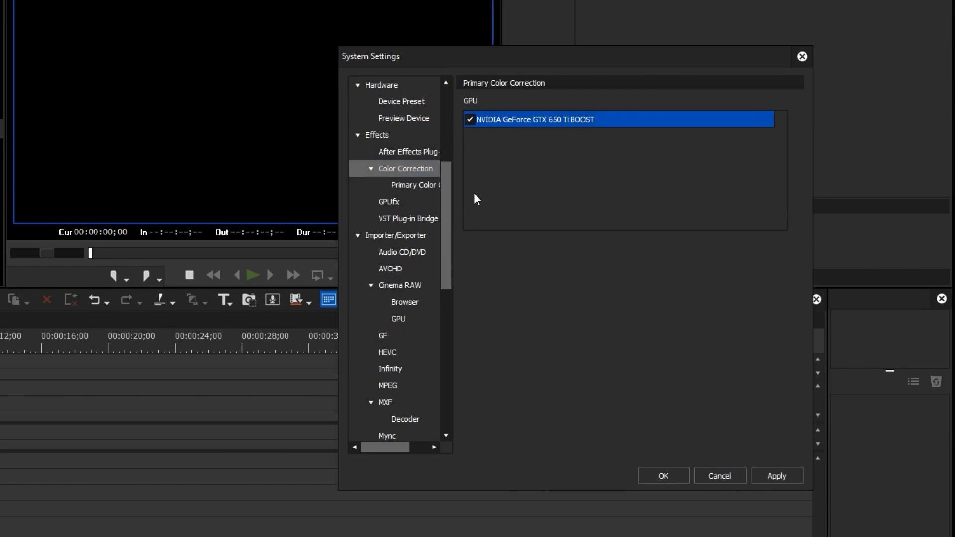
left_click(414, 202)
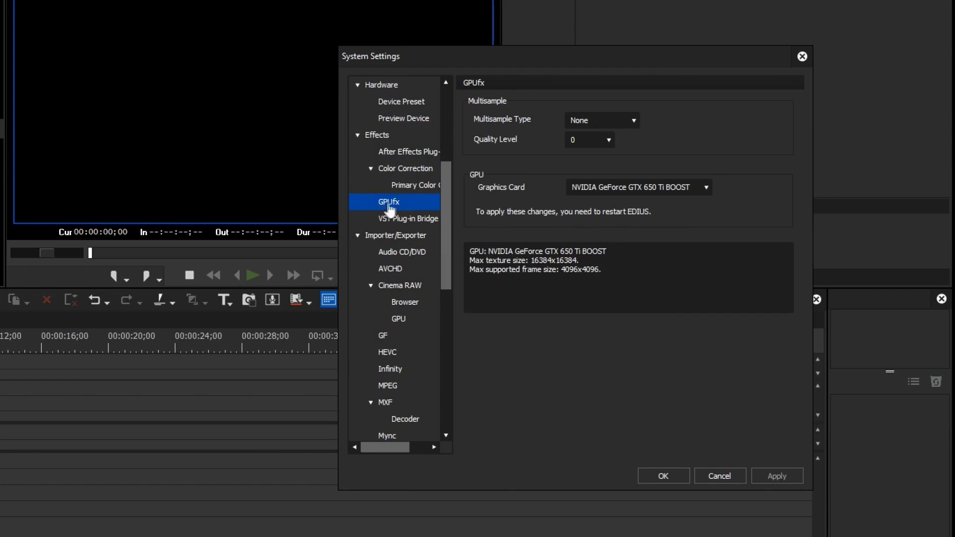
left_click(664, 188)
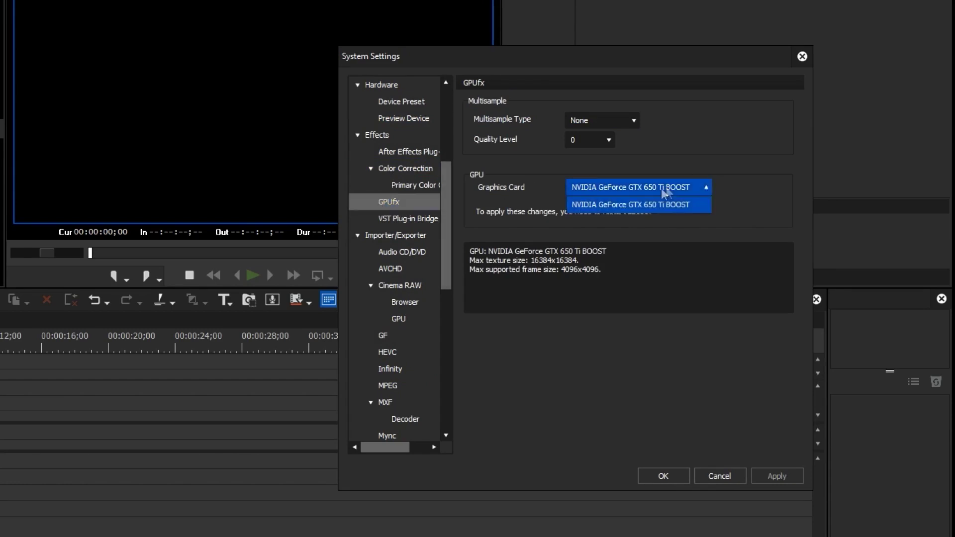
left_click(603, 205)
- Enable both the CUDA and OpenCL entries of the NVIDIA GeForce GTX 650 Ti BOOST for Cinema RAW
left_click(407, 318)
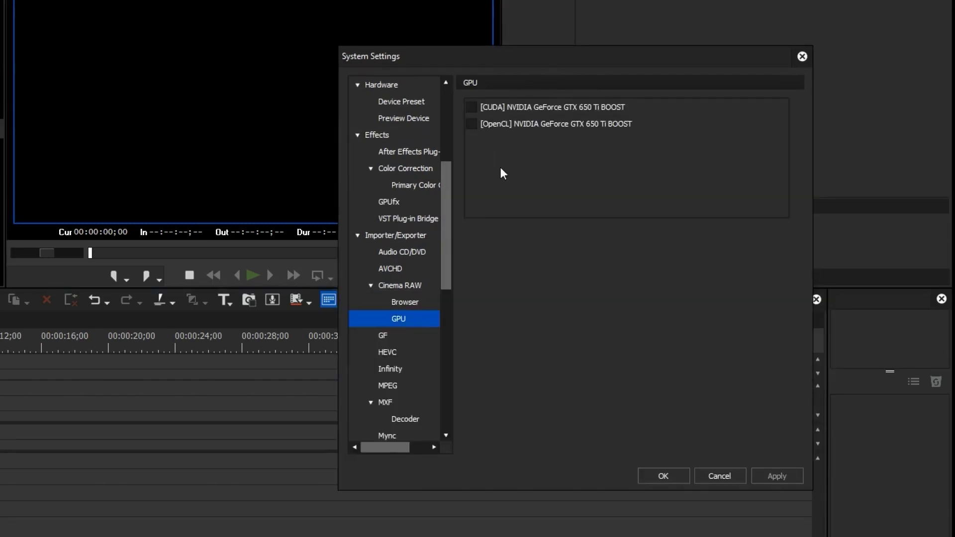
left_click(486, 167)
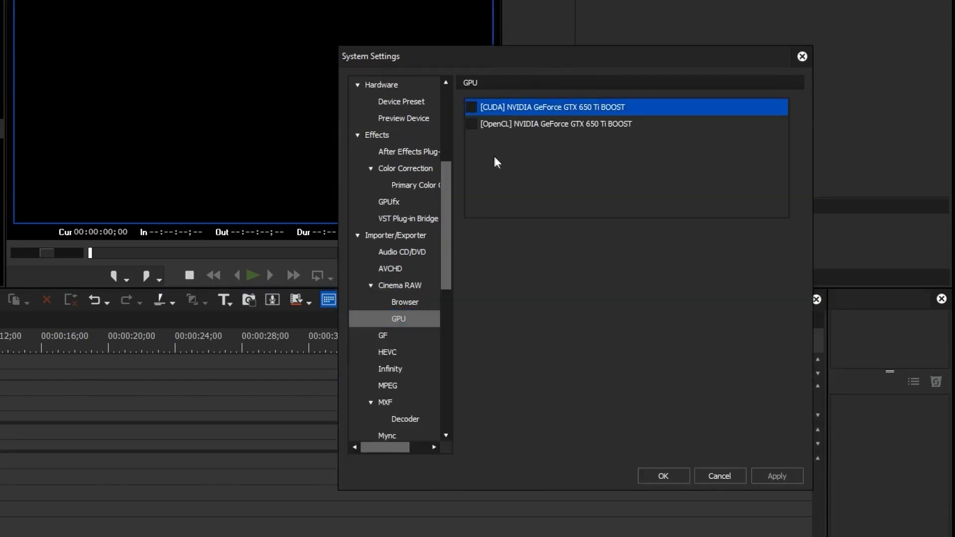
left_click(471, 107)
left_click(472, 123)
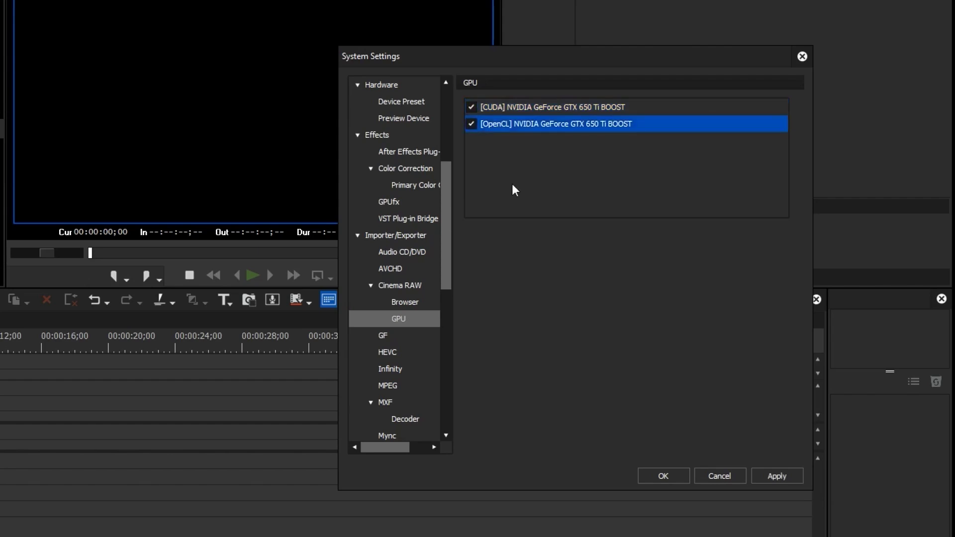
- Enable the QuickTime importer in the Importer/Exporter settings and accept the System Settings
left_click(387, 385)
scroll(419, 298, "down", 5)
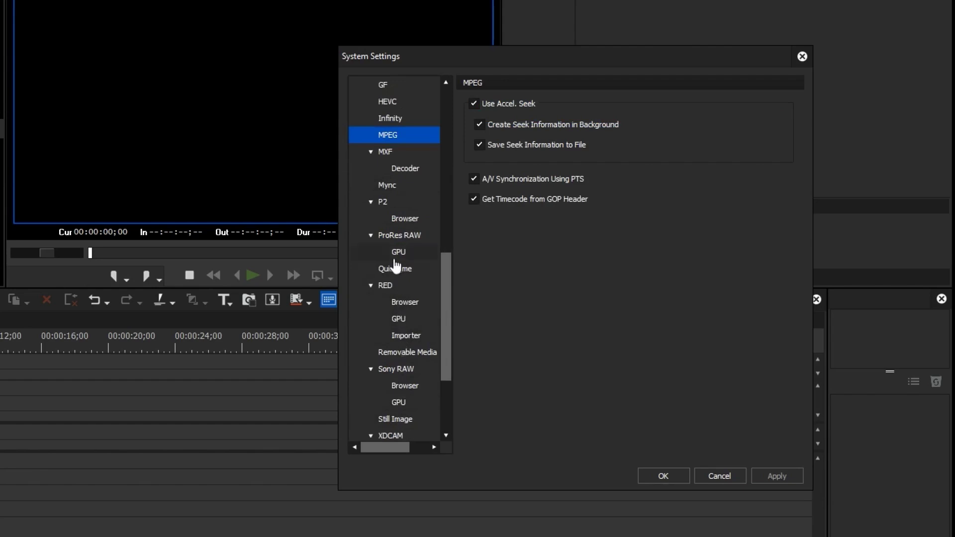
left_click(394, 269)
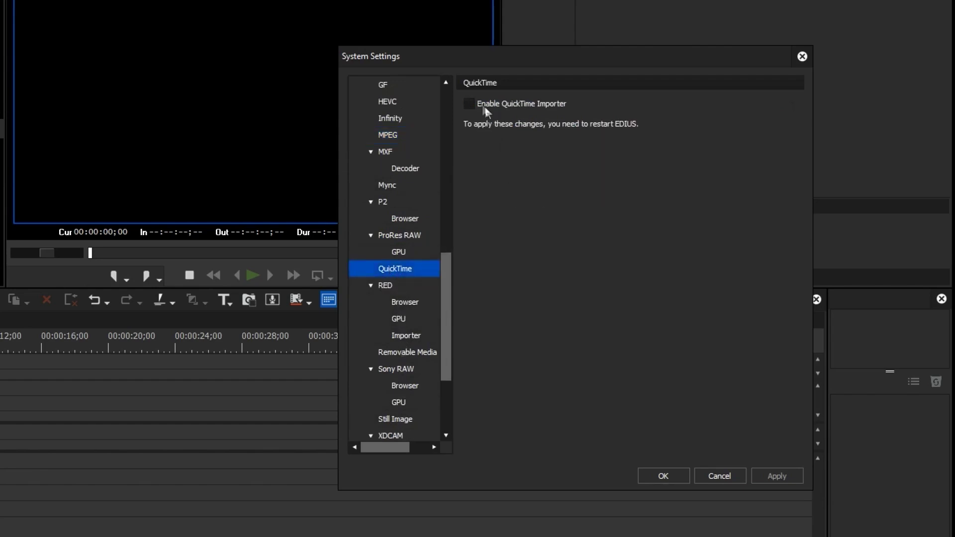
left_click(470, 104)
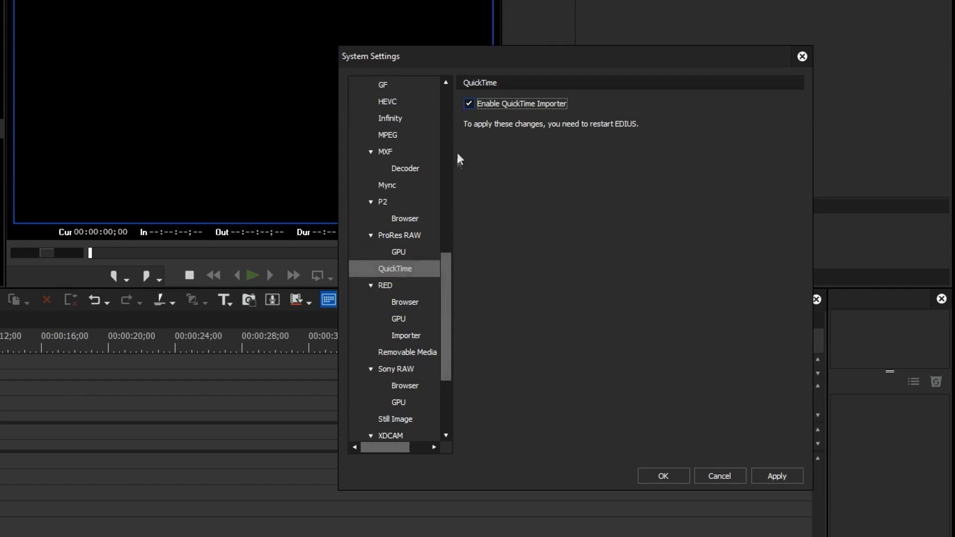
left_click(470, 106)
left_click(469, 106)
left_click(659, 471)
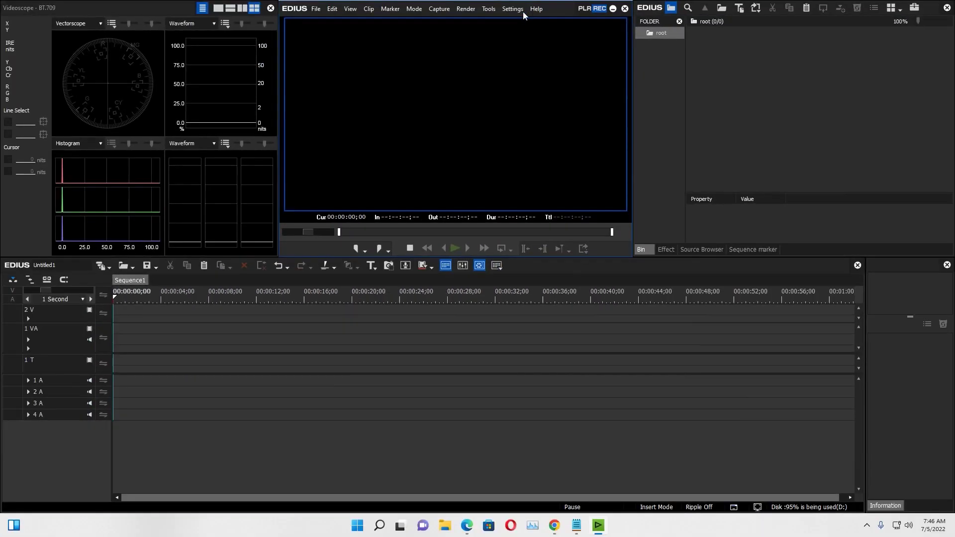
- In the User Settings for the timeline, disable Extend Clips when Applying Transition/Cross Fade and apply the change
left_click(512, 9)
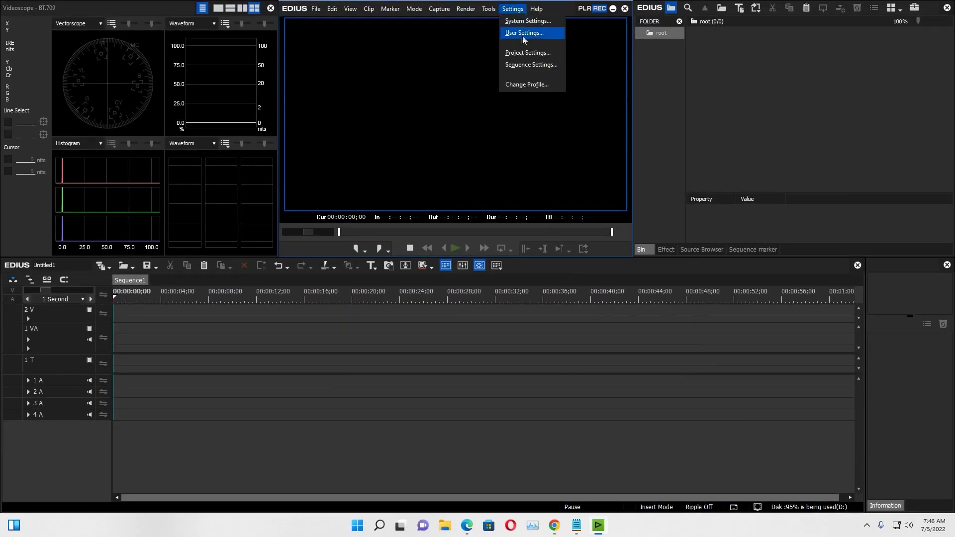
left_click(520, 31)
left_click(396, 114)
left_click(389, 138)
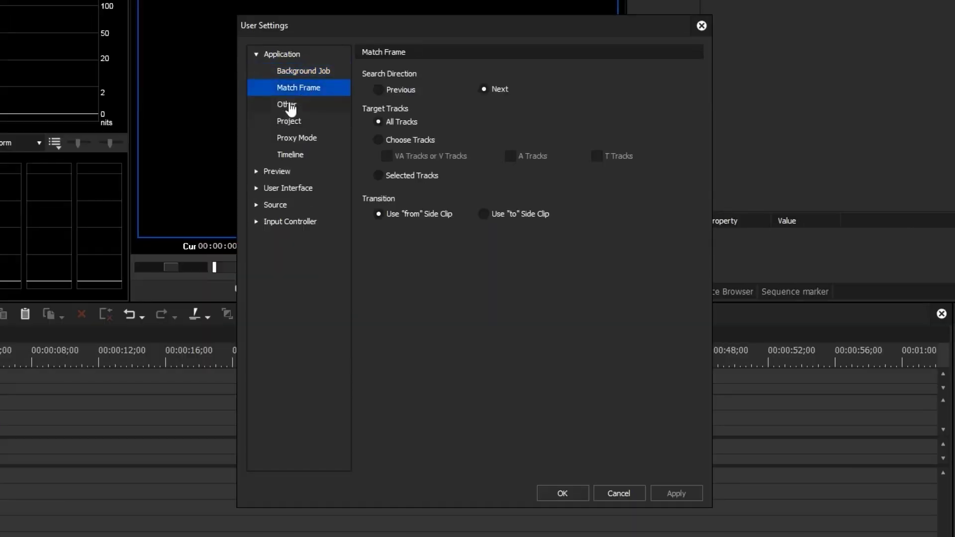
left_click(294, 139)
left_click(297, 157)
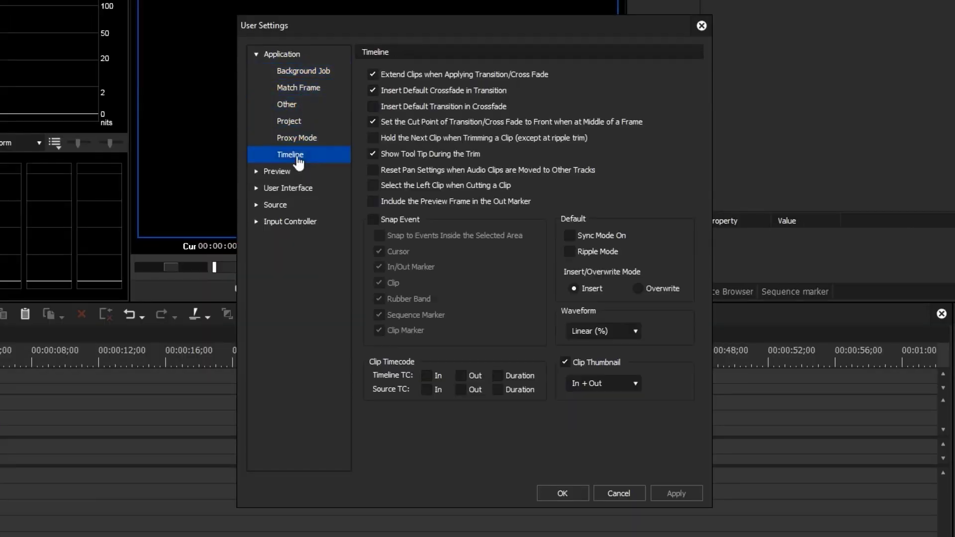
left_click(374, 75)
left_click(673, 488)
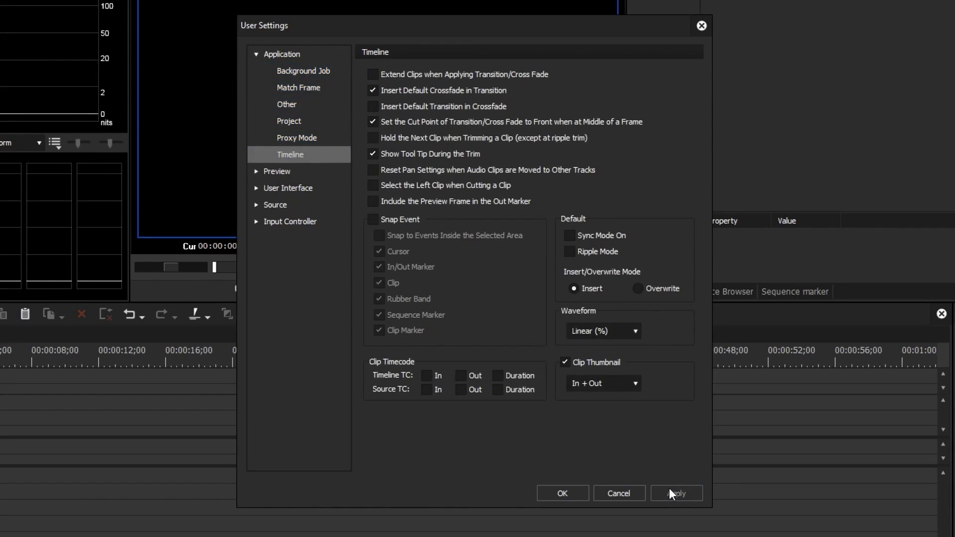
- Set the timeline's waveform display to Log (dB) after comparing it with Linear (%), and apply the change
left_click(256, 172)
left_click(298, 192)
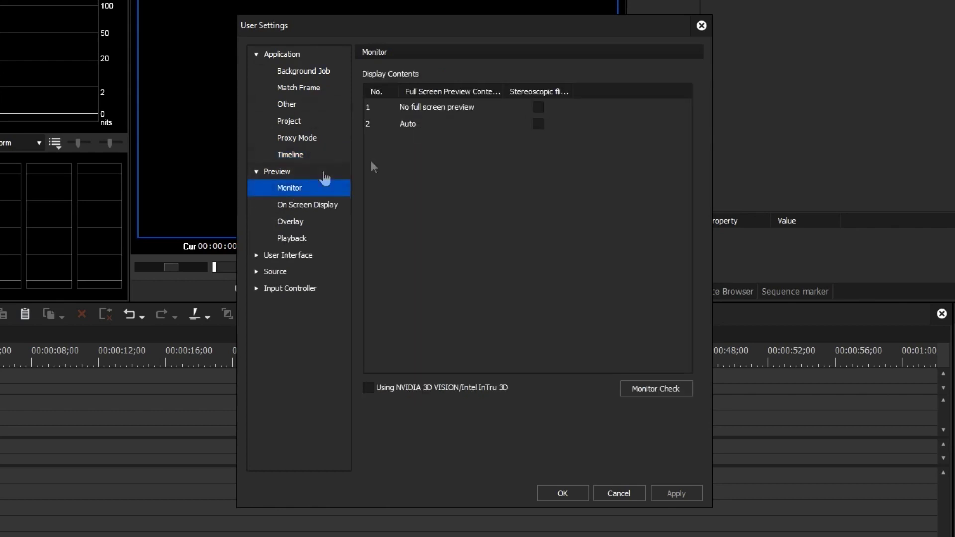
left_click(292, 156)
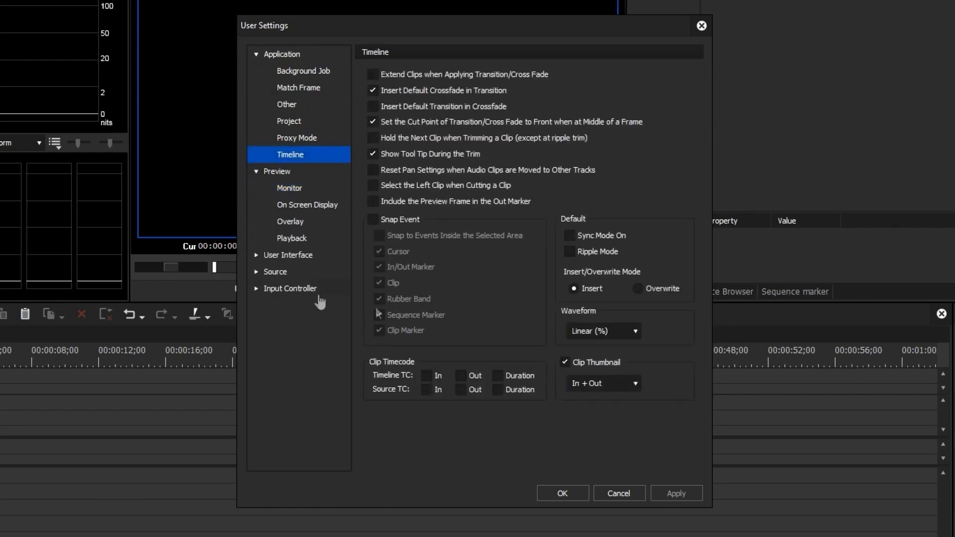
left_click(590, 332)
left_click(586, 365)
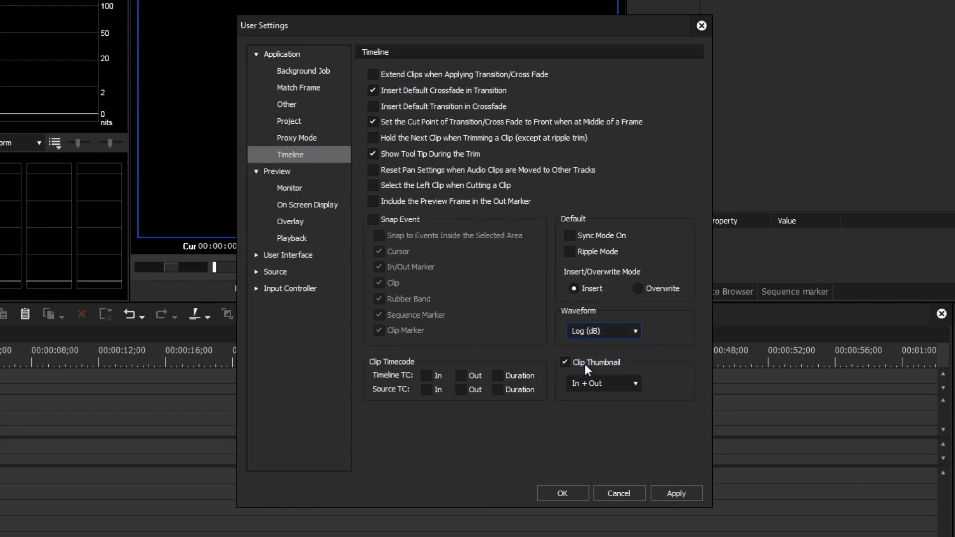
left_click(599, 332)
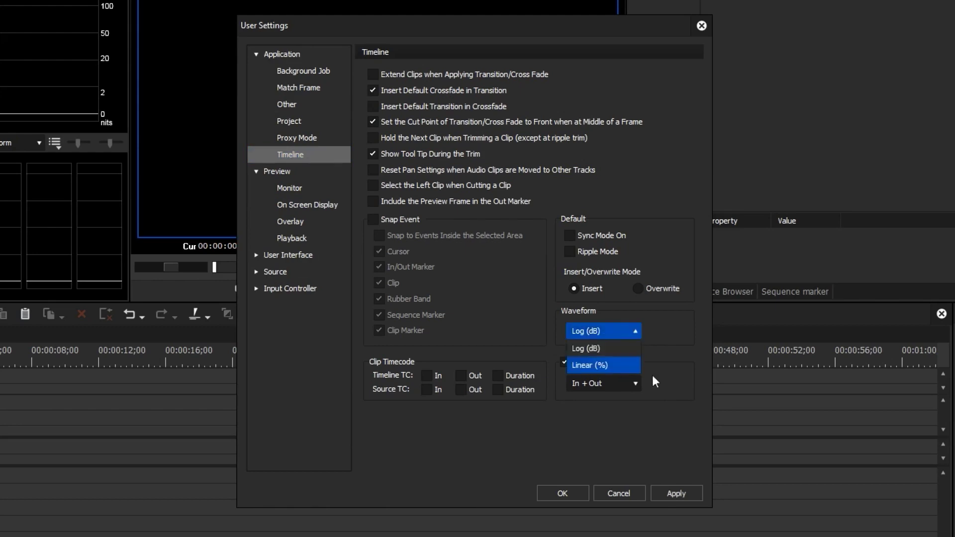
left_click(599, 348)
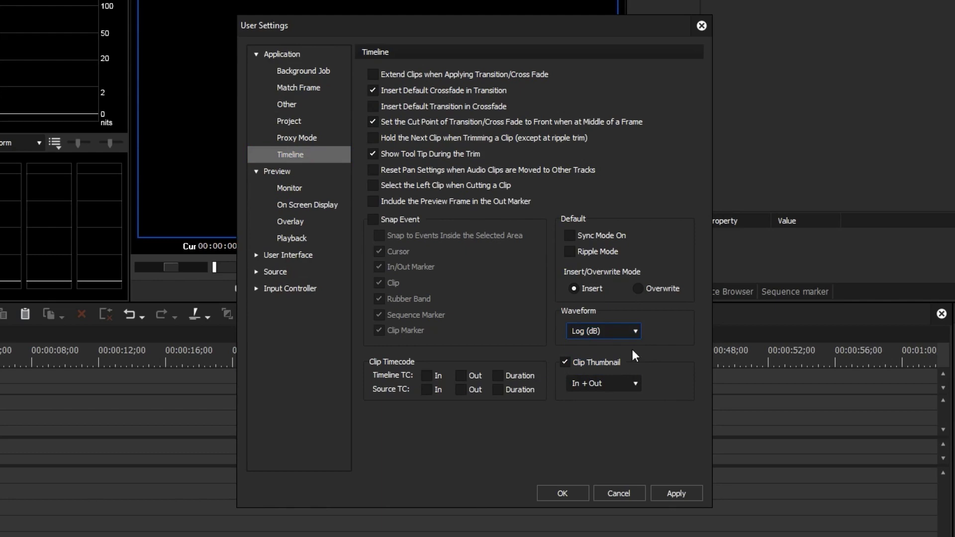
left_click(595, 333)
left_click(613, 360)
left_click(603, 330)
left_click(610, 347)
left_click(634, 334)
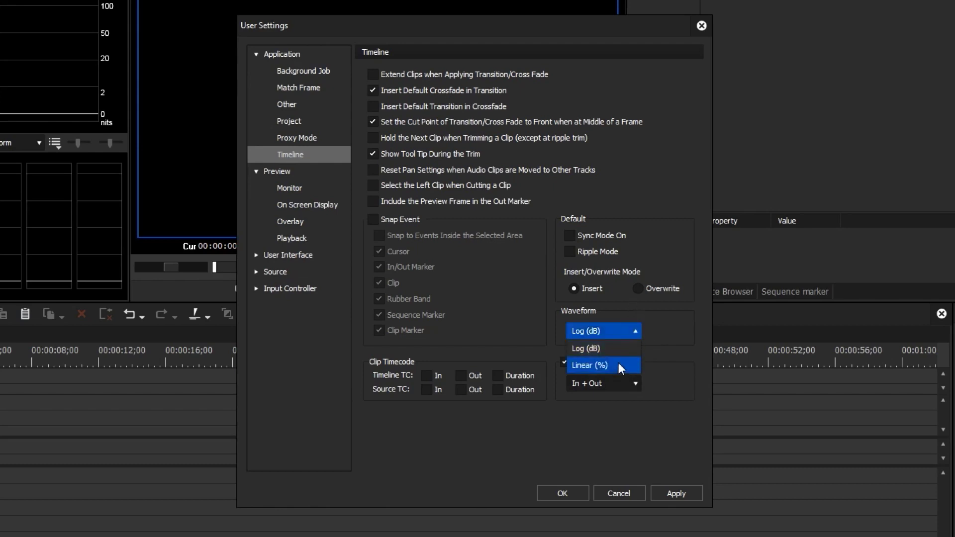
left_click(680, 449)
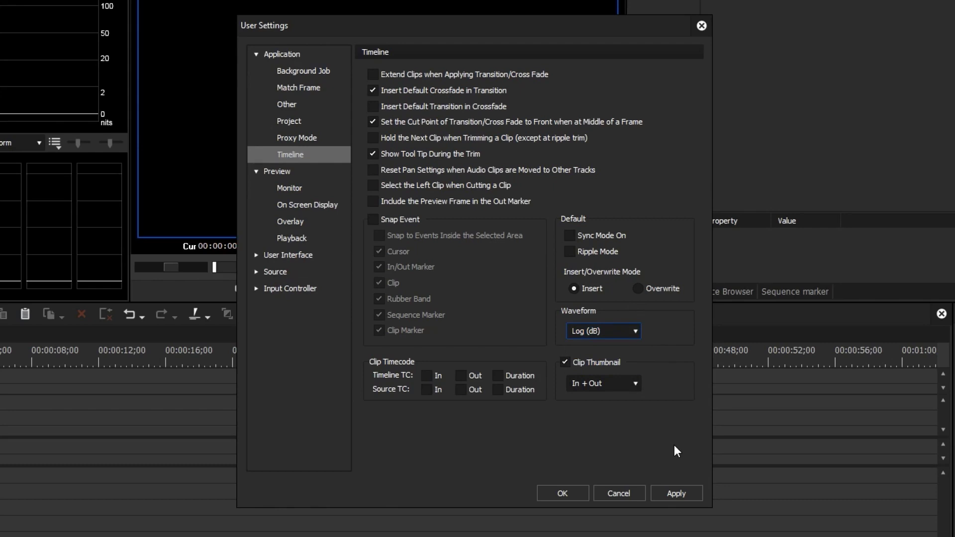
left_click(674, 495)
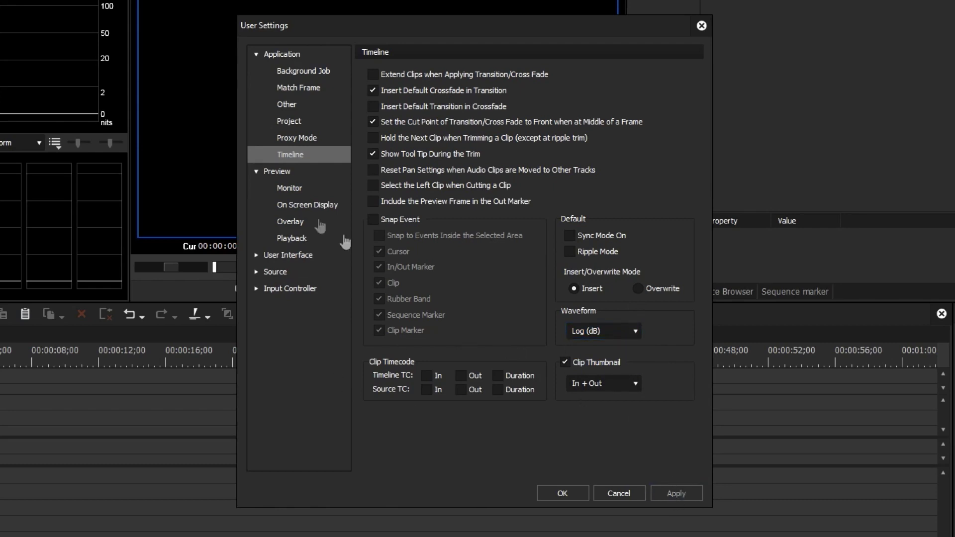
- Show the user interface Button settings for the Timeline window
left_click(277, 173)
left_click(300, 192)
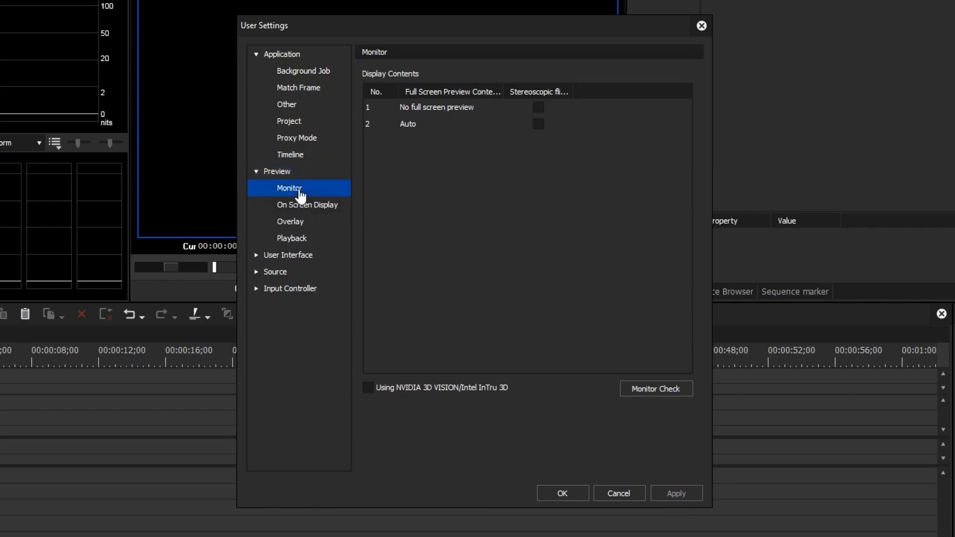
left_click(288, 255)
left_click(293, 289)
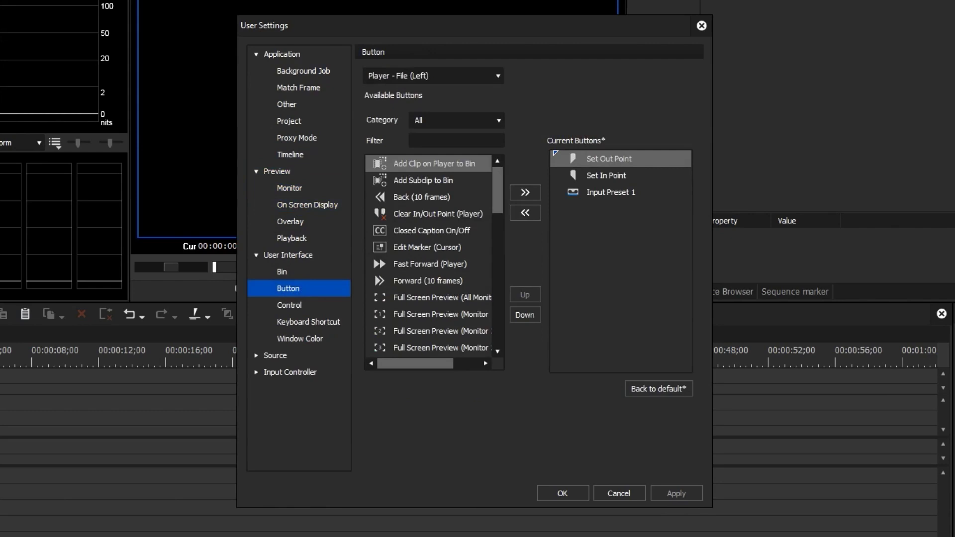
left_click(419, 77)
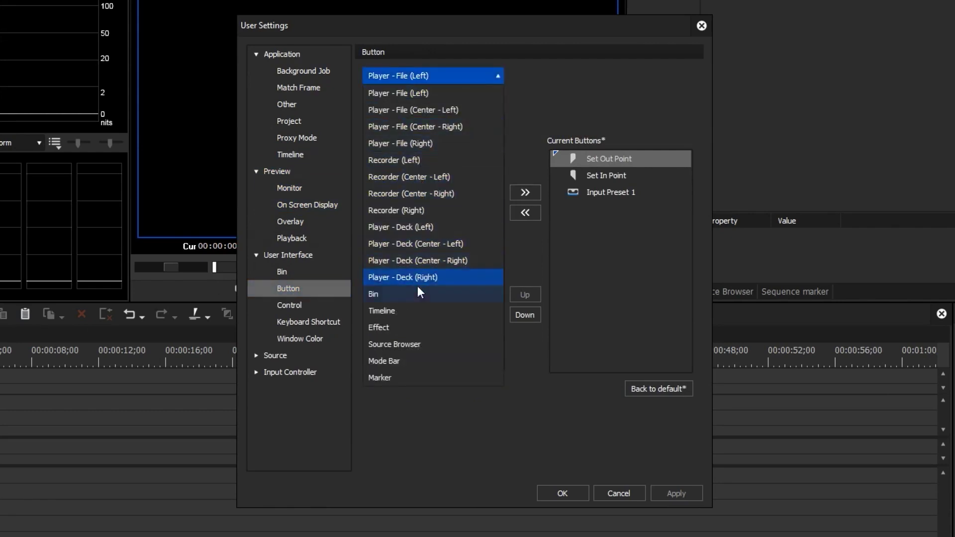
left_click(285, 305)
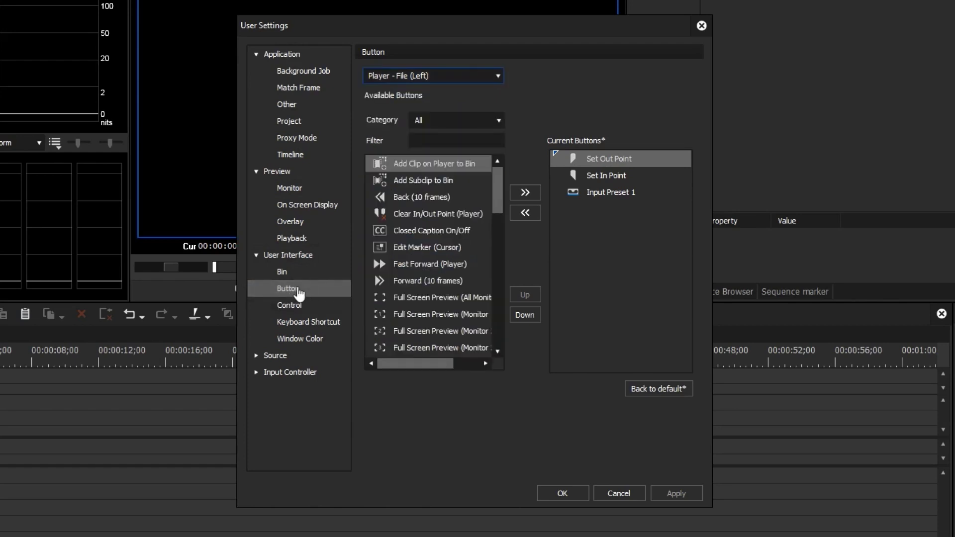
left_click(441, 74)
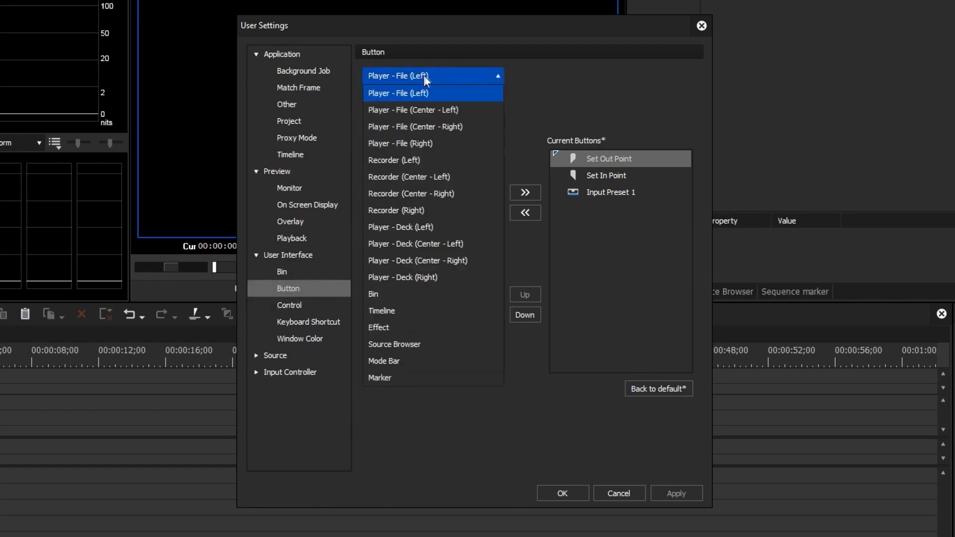
left_click(380, 311)
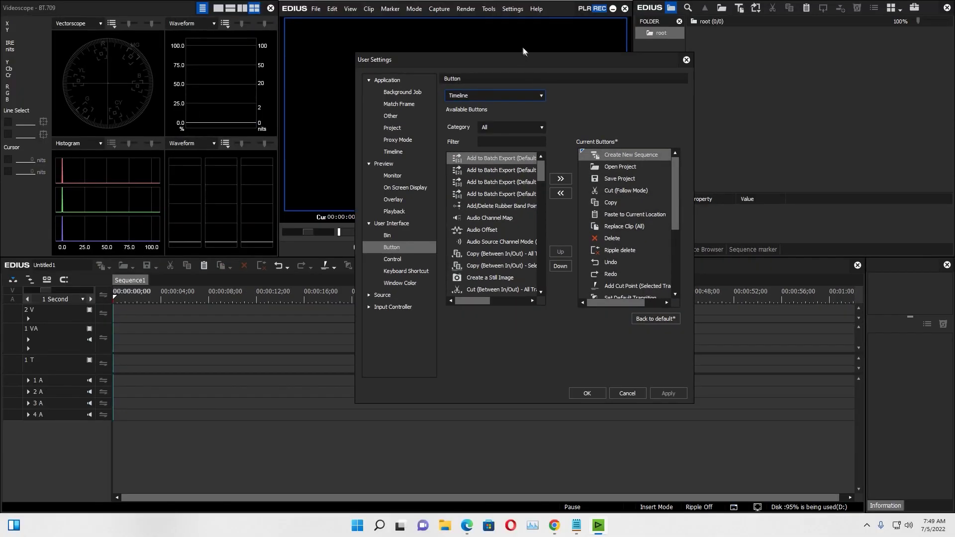
left_click_drag(479, 28, 797, 87)
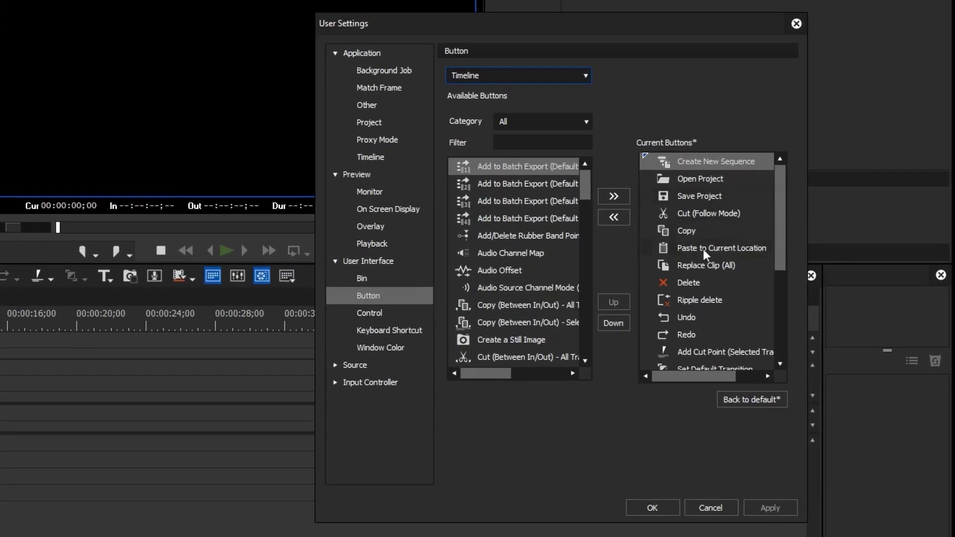
- Add the Display Thumbnail button to the current timeline buttons, just before Paste to Current Location
left_click(703, 249)
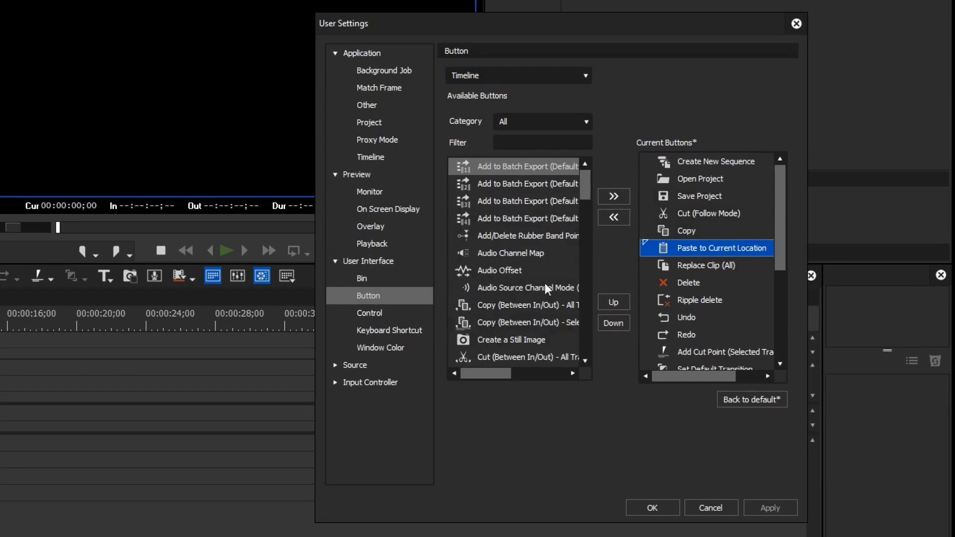
left_click_drag(585, 185, 585, 207)
left_click_drag(584, 209, 585, 226)
left_click(498, 238)
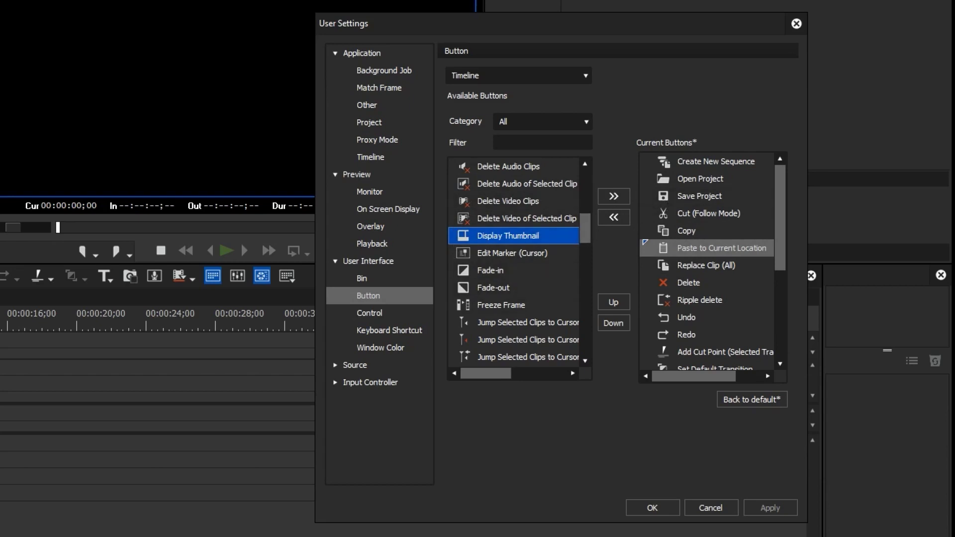
left_click(613, 196)
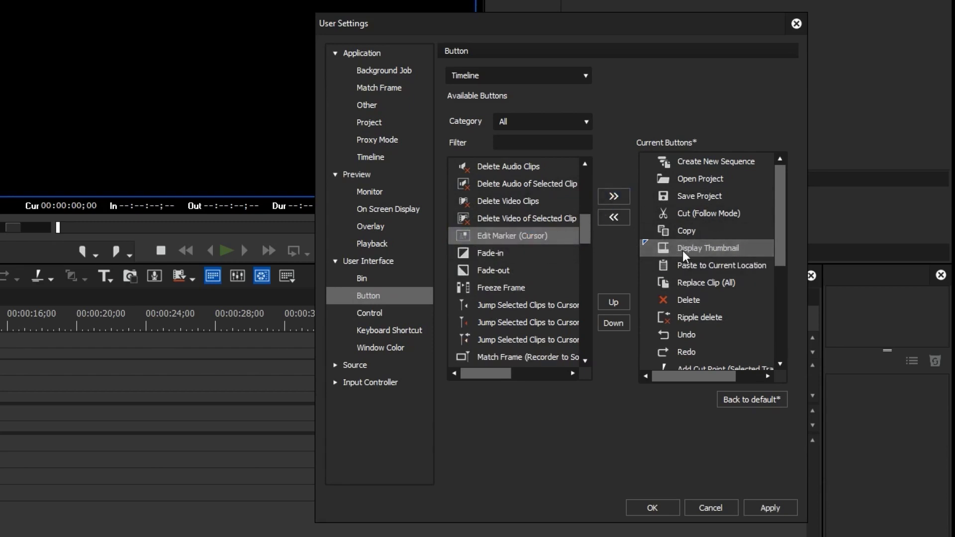
- Add the Fade-in button to the current timeline buttons, just before Display Thumbnail
left_click(505, 254)
left_click(496, 275)
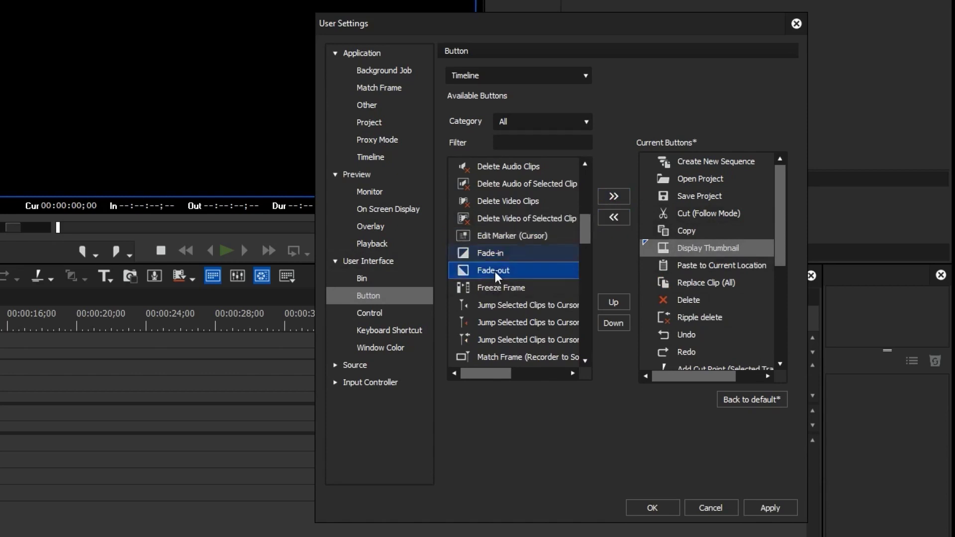
left_click(483, 258)
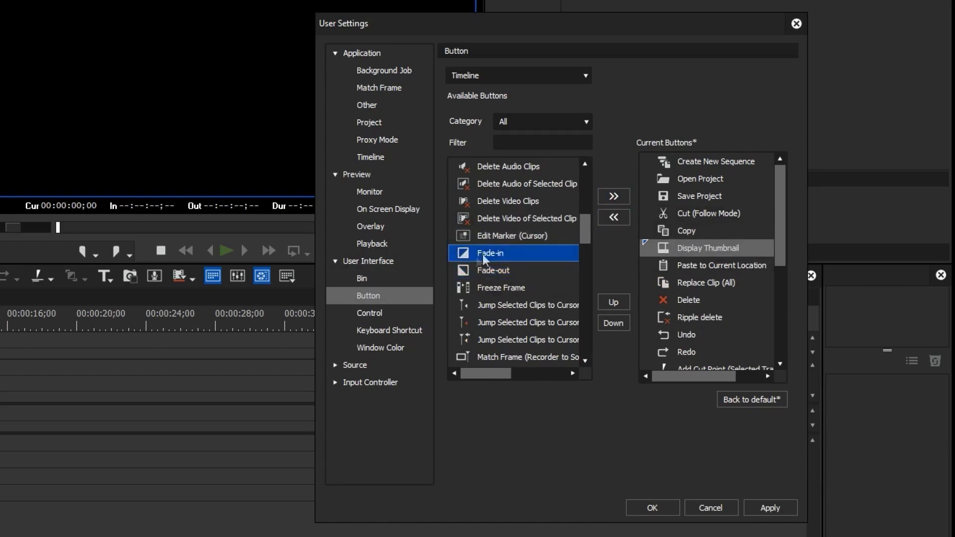
left_click(614, 197)
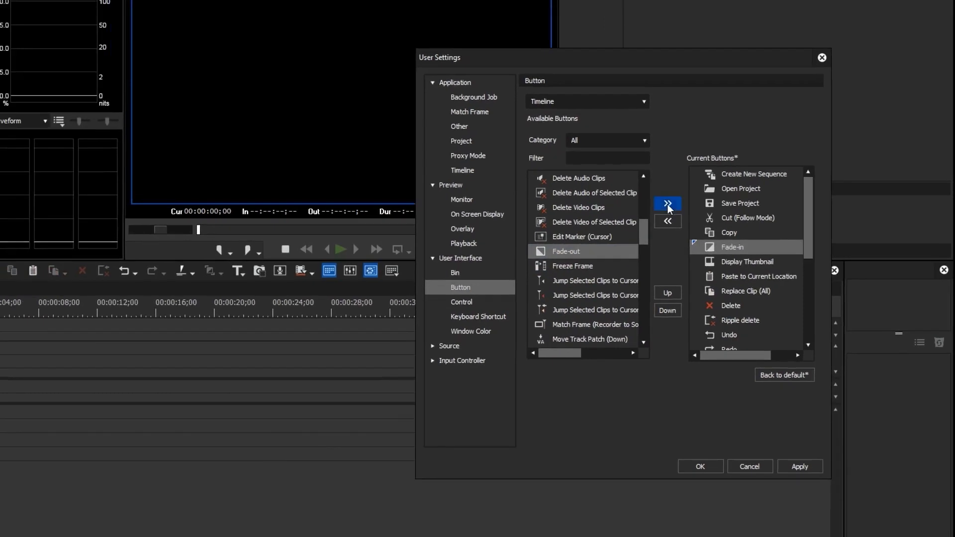
- Add the Fade-out button to the current timeline buttons, just before Fade-in, and apply the change
left_click(667, 204)
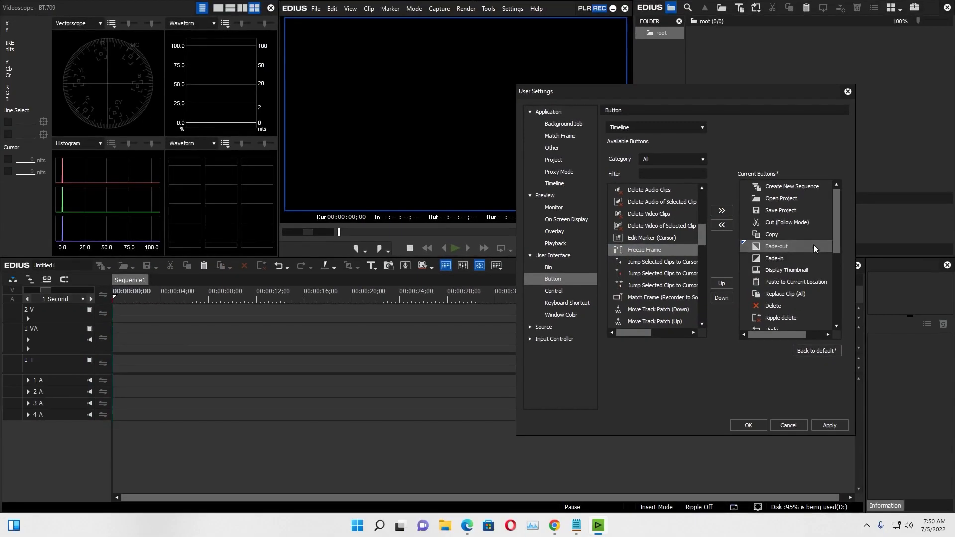
left_click(798, 463)
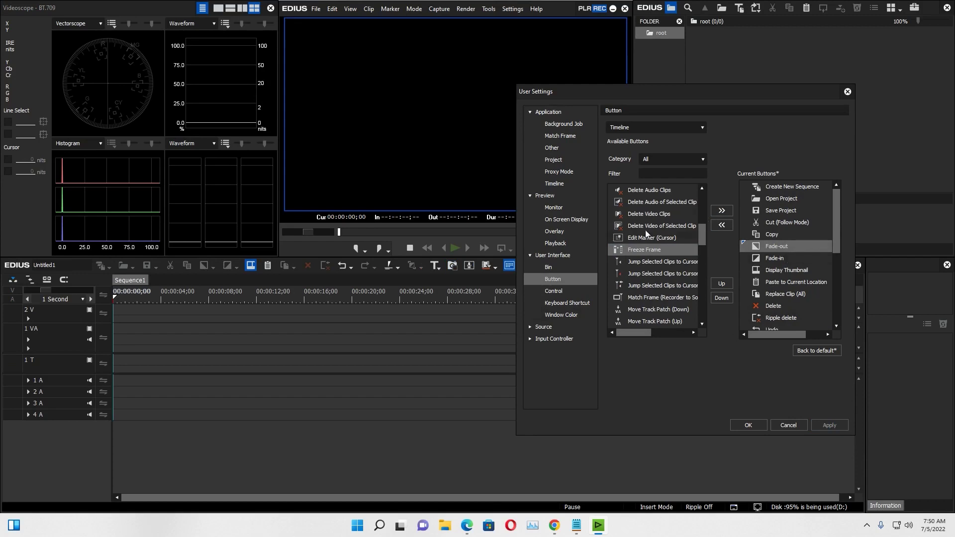
- Remove Fade-out, Fade-in and Display Thumbnail from the current timeline buttons, apply the change, and add all three back before Paste to Current Location
triple_click(722, 225)
left_click(829, 425)
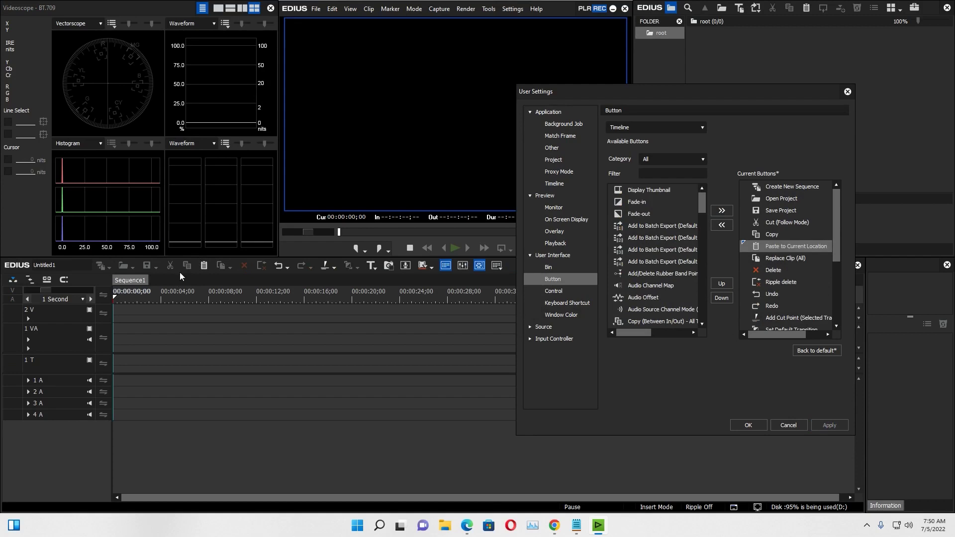
left_click(646, 190)
left_click(722, 210)
left_click(722, 210)
left_click(722, 210)
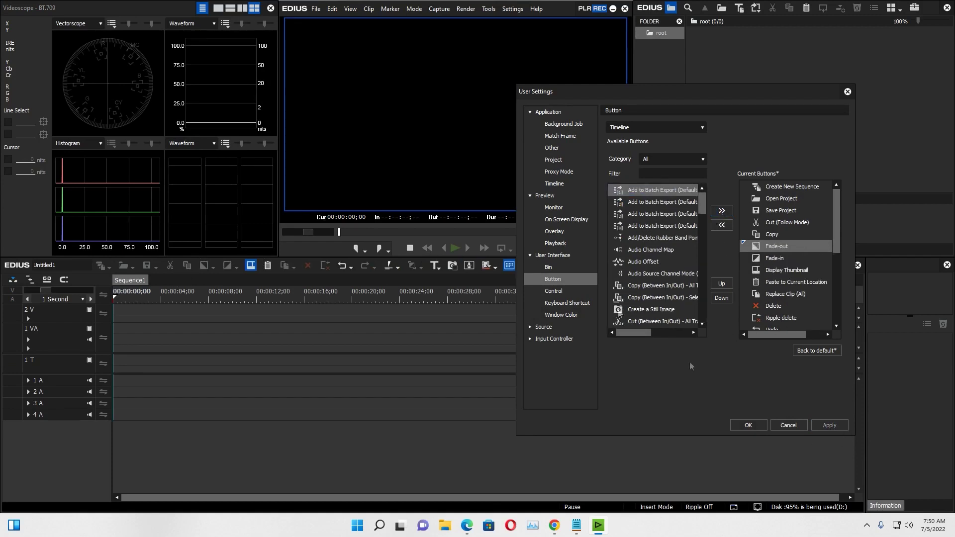
- Go through the user interface Control, Keyboard Shortcut and Window Color settings
left_click(555, 293)
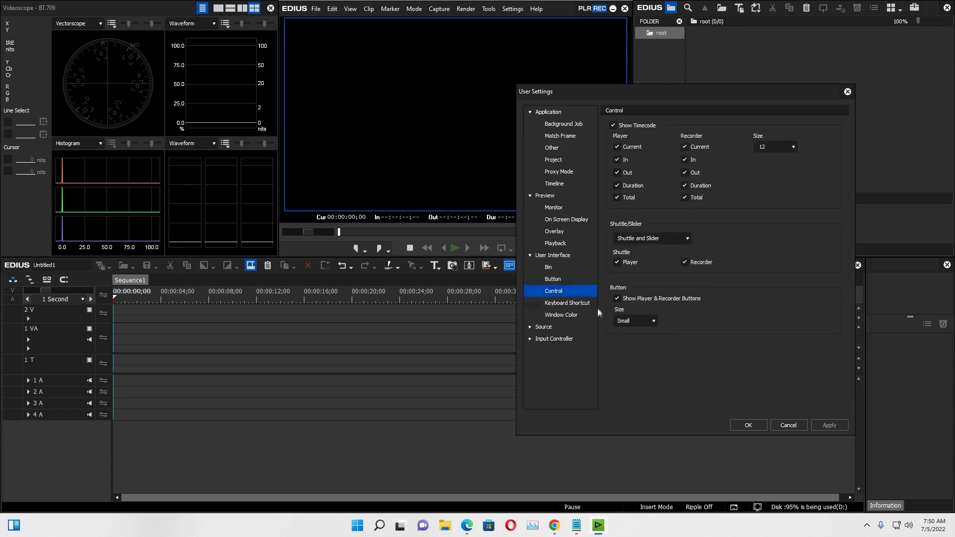
left_click(569, 305)
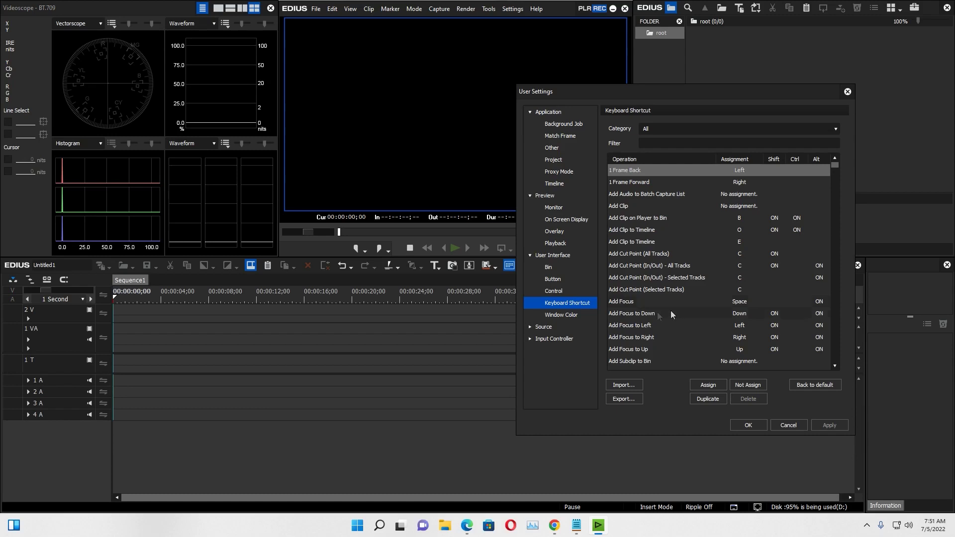
left_click(566, 317)
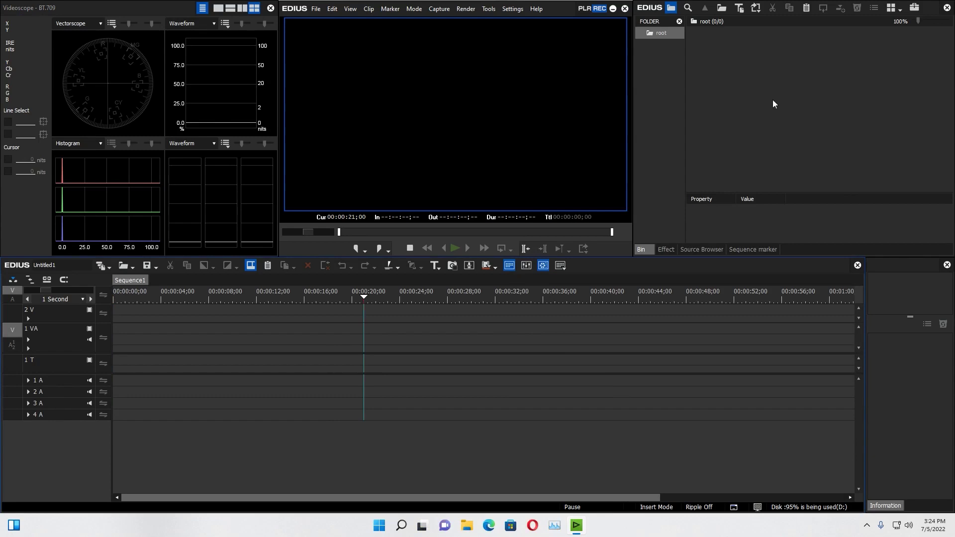
- Import all clips from the desktop folder Tecnical Clip into the bin's root folder
double_click(753, 110)
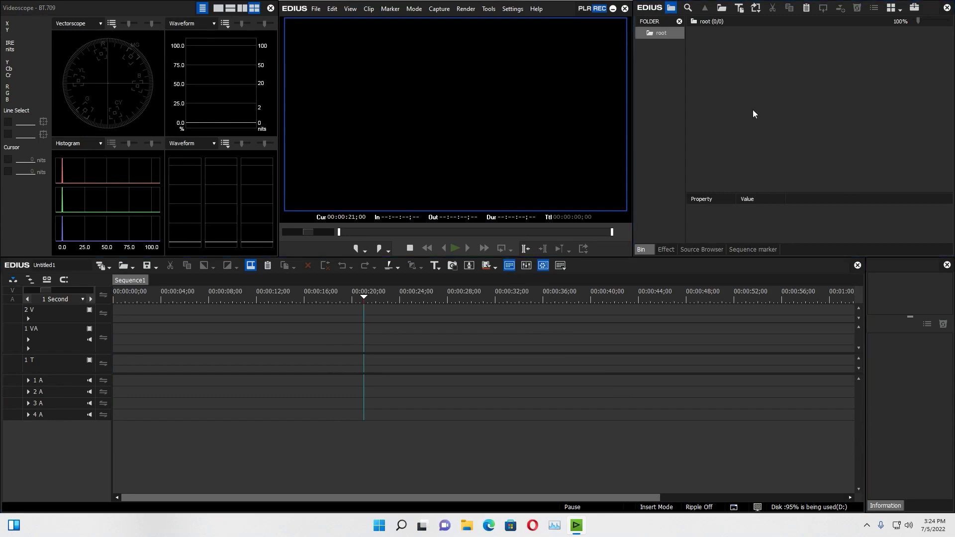
scroll(597, 231, "down", 10)
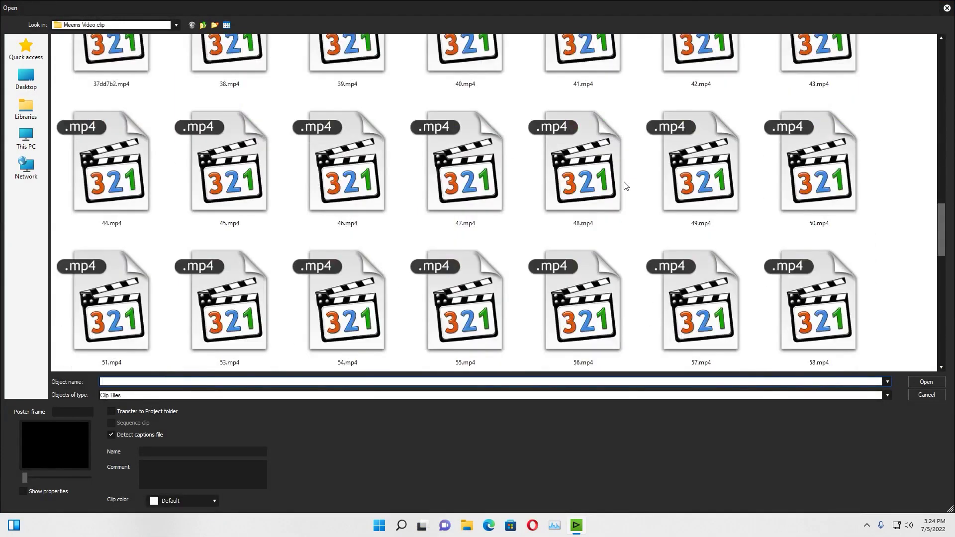
left_click(24, 118)
left_click(26, 139)
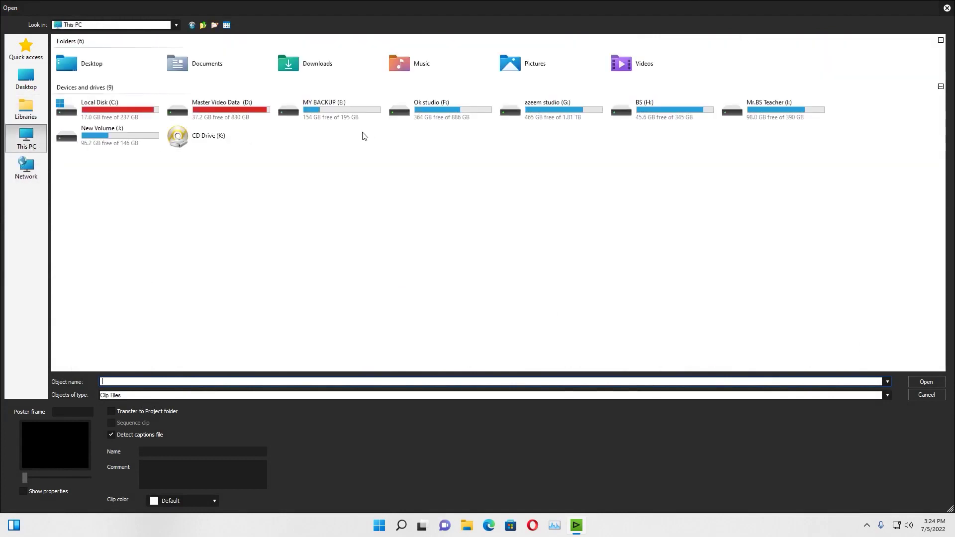
key("BackSpace")
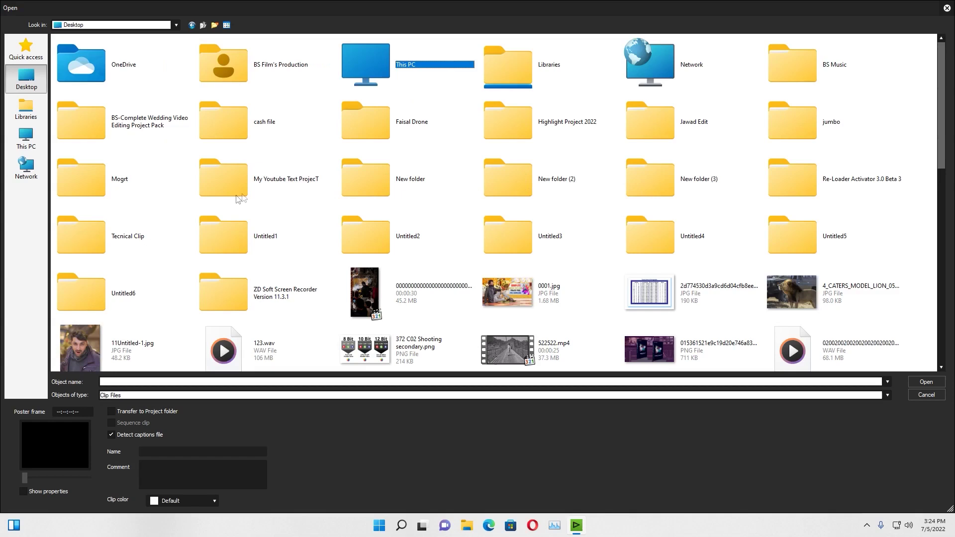
double_click(98, 240)
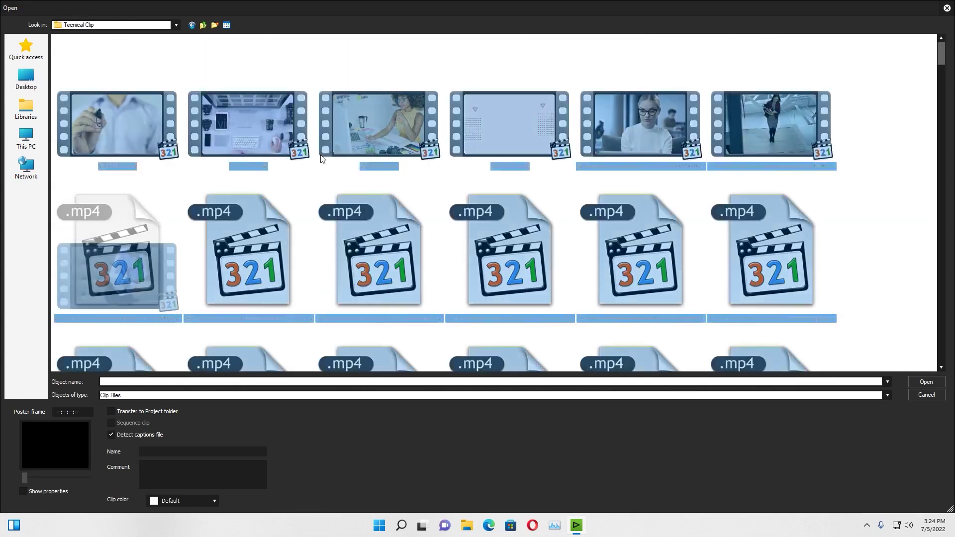
key("Escape")
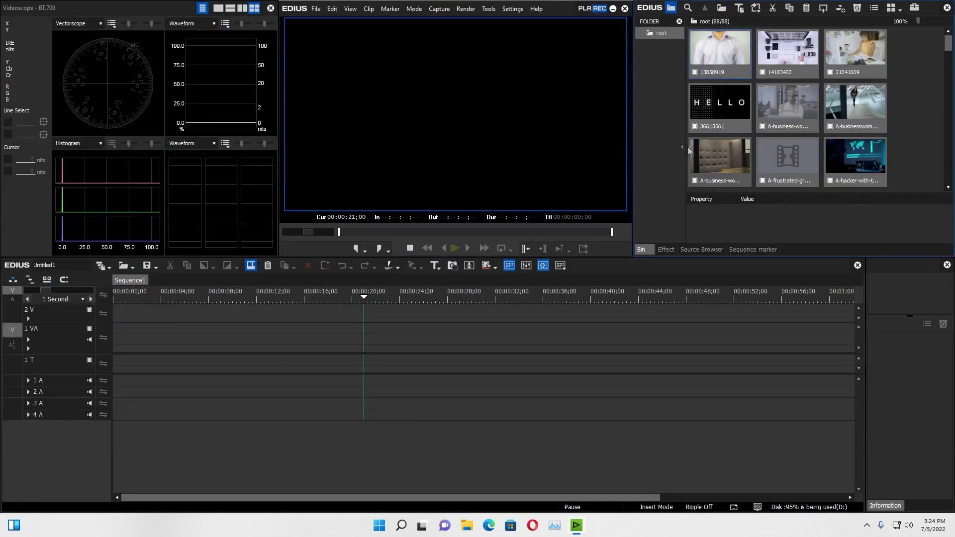
- Place the A-businesswoman-going-upstairs clip on track 1 VA and close the gap before it so it starts at the beginning of the timeline
key("Down")
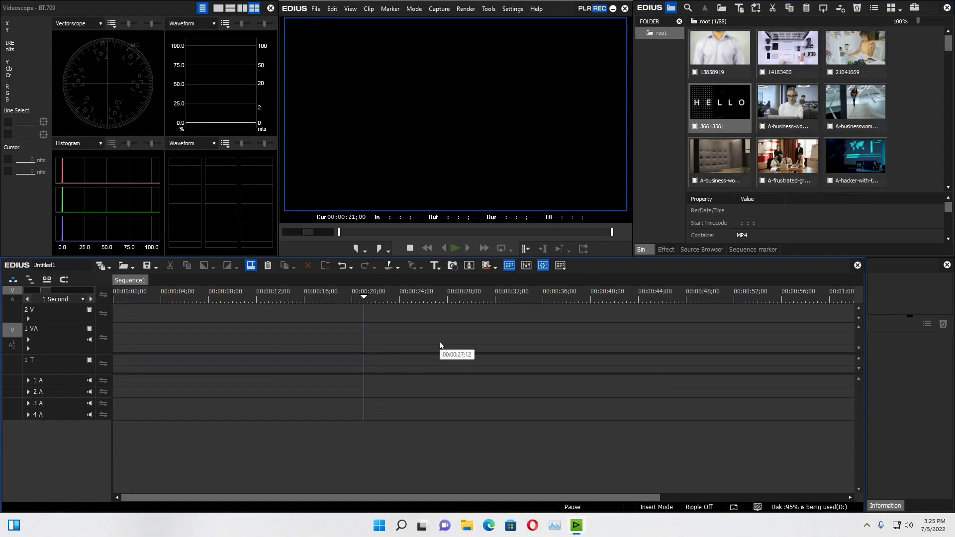
left_click_drag(846, 115, 292, 350)
left_click(326, 330)
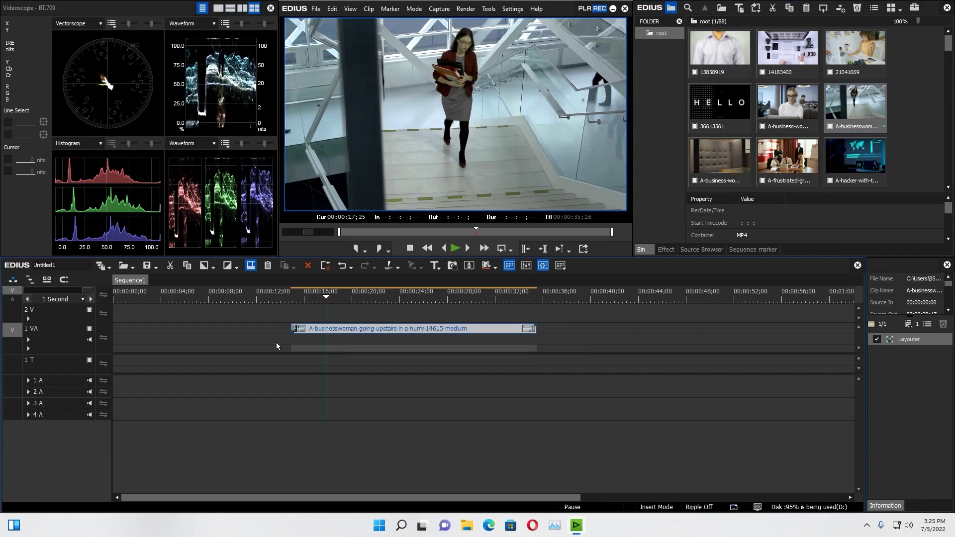
key("BackSpace")
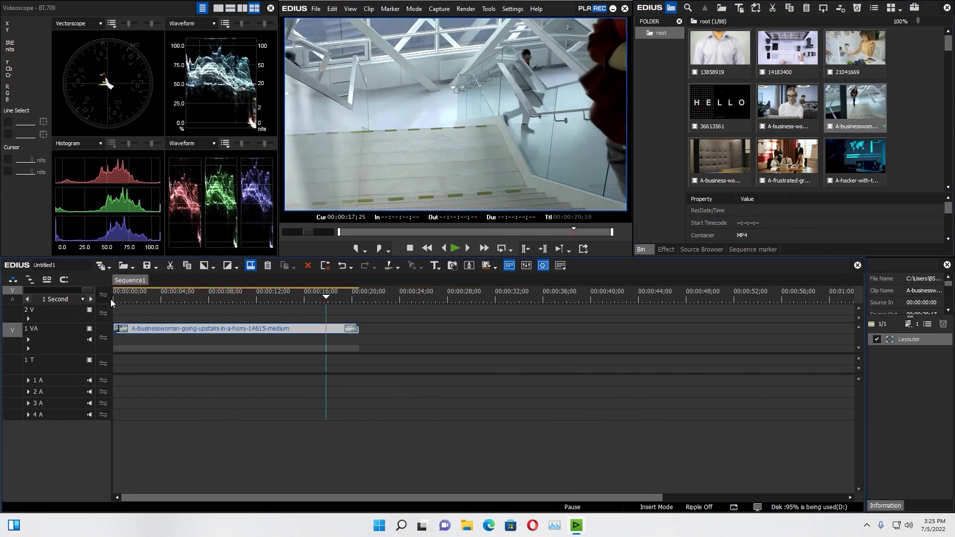
- Play the clip from the start of the timeline, then place the playhead at 00:00:04;00
key("Home")
key("space")
scroll(299, 304, "up", 1)
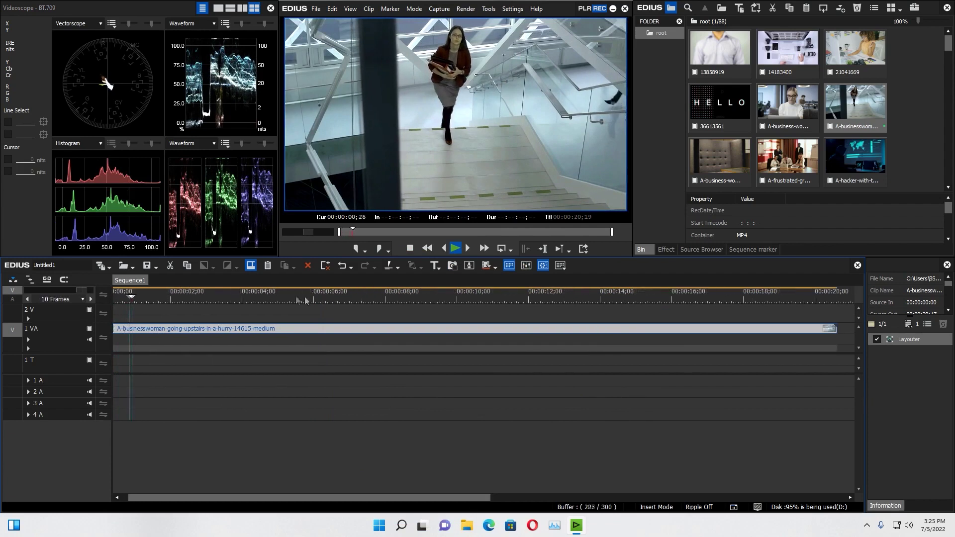
scroll(300, 303, "up", 1)
scroll(298, 304, "down", 1)
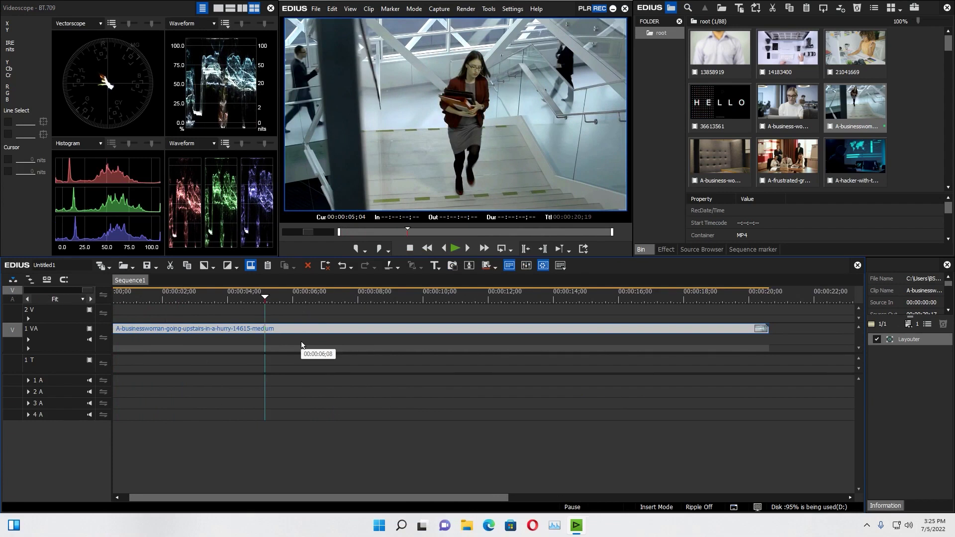
left_click_drag(267, 297, 242, 305)
- Cut the clip at 00:00:04;00 and delete the part before the cut, leaving a gap
key("c")
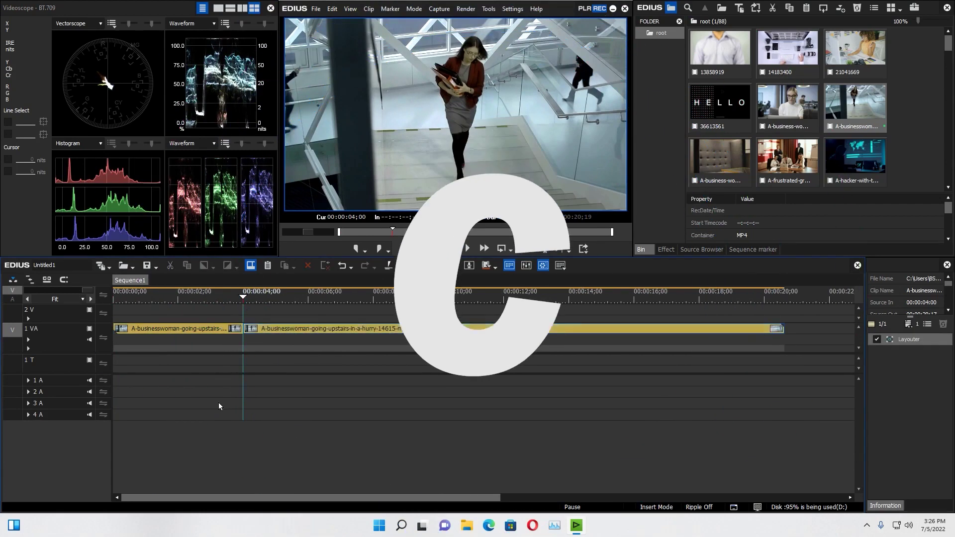
left_click_drag(179, 329, 163, 372)
key("Delete")
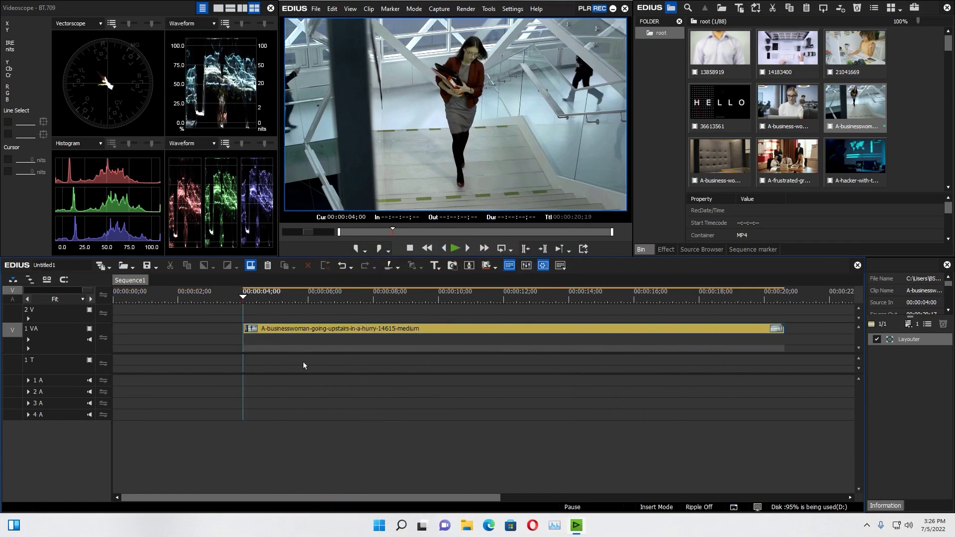
- Close the gap before the remaining clip, and undo the edits back to the uncut clip
left_click(315, 331)
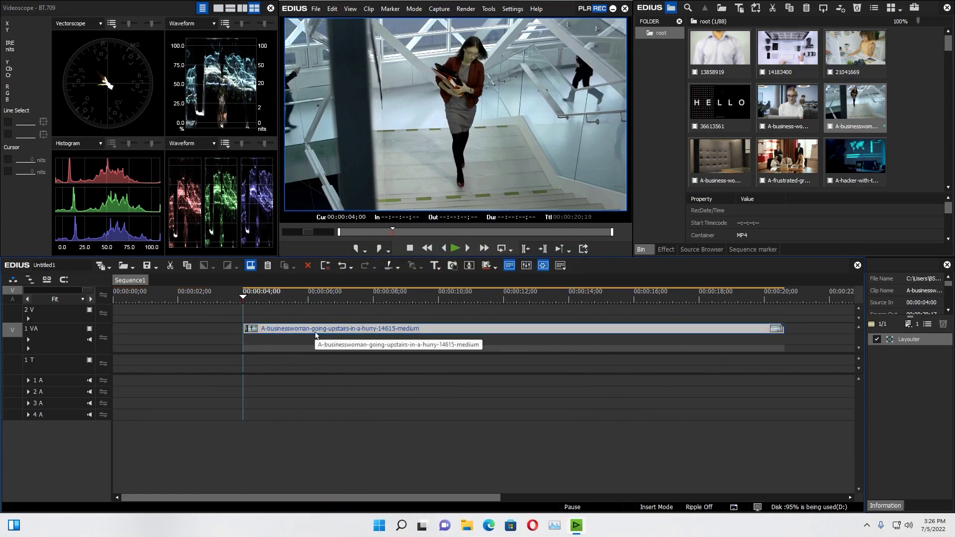
key("BackSpace")
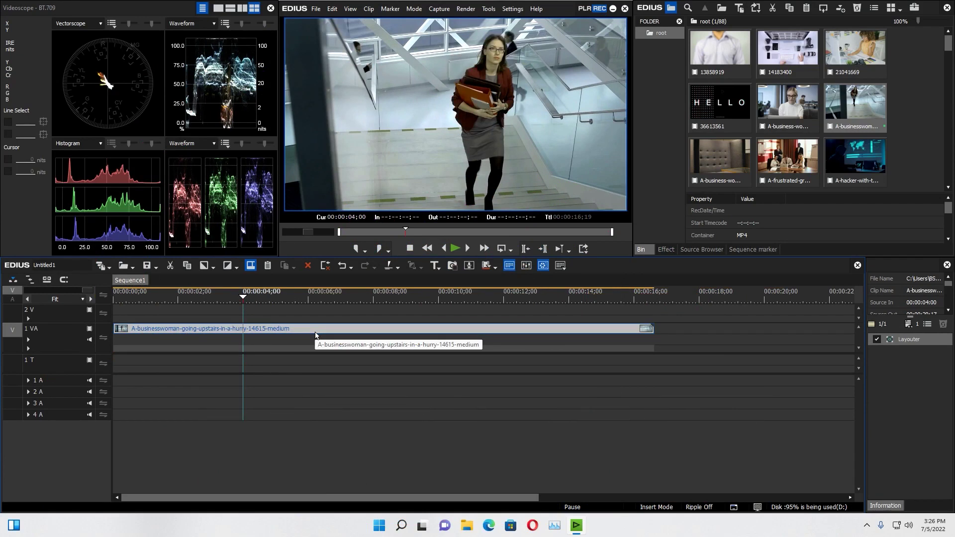
key("ctrl+z")
key("ctrl+z")
- Turn on Ripple mode for the timeline, switching it off and on again
left_click(30, 280)
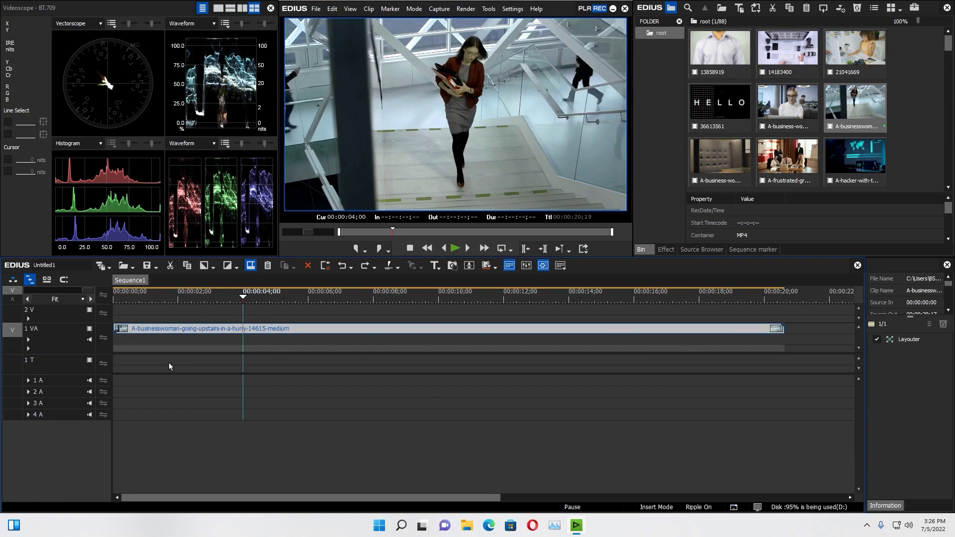
key("r")
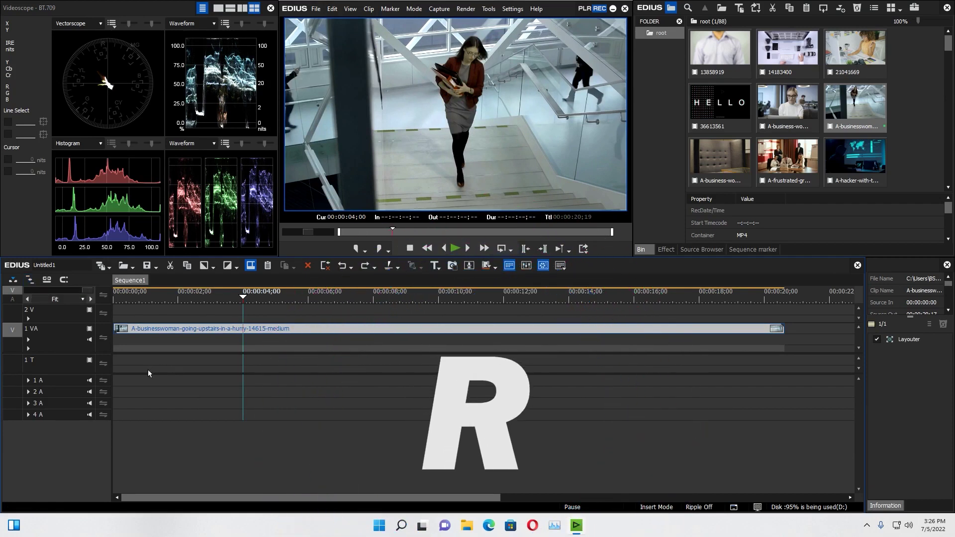
key("r")
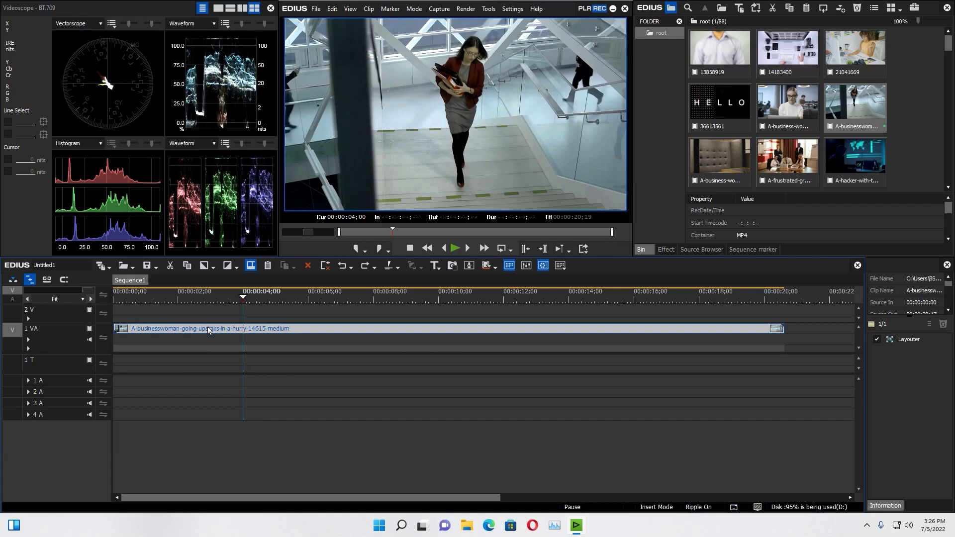
- Cut the clip at 00:00:04;00 and delete the part before the cut with Ripple mode on
key("c")
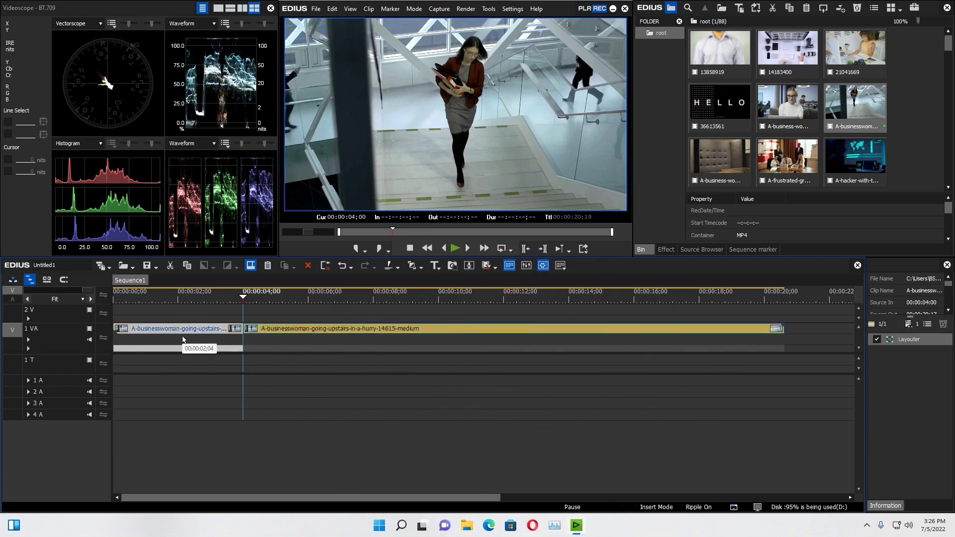
key("Delete")
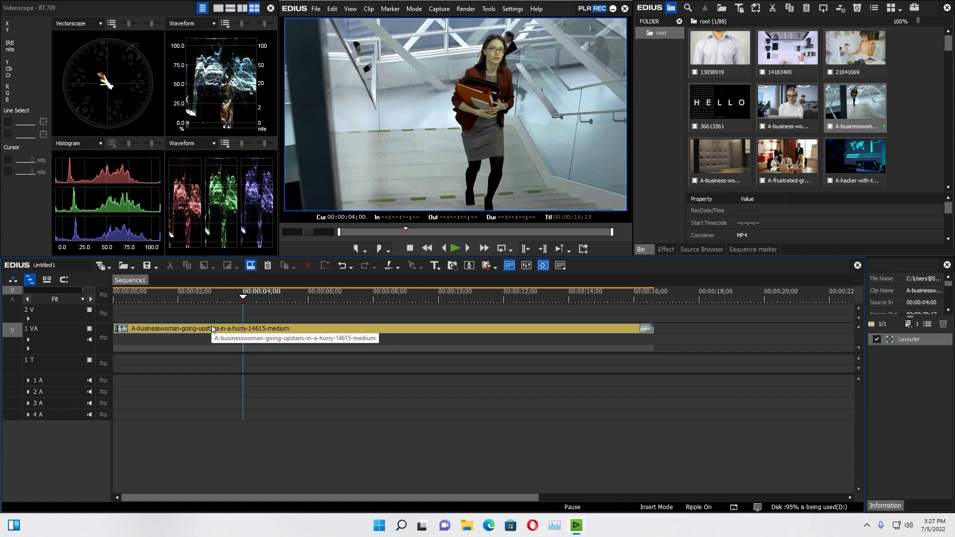
left_click(183, 368)
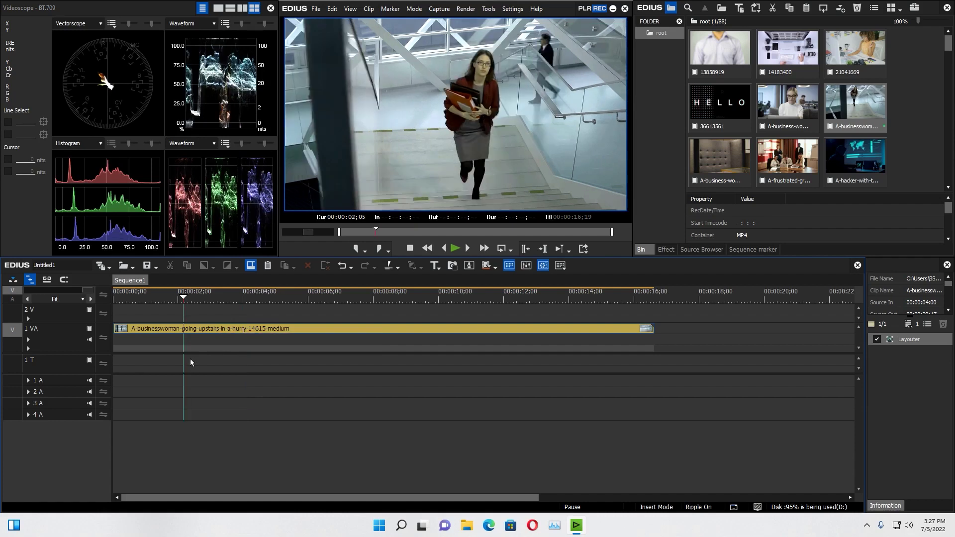
- Trim off the start of the clip on 1 VA up to 00:00:04;01, rippling the rest to the timeline start
left_click(212, 332)
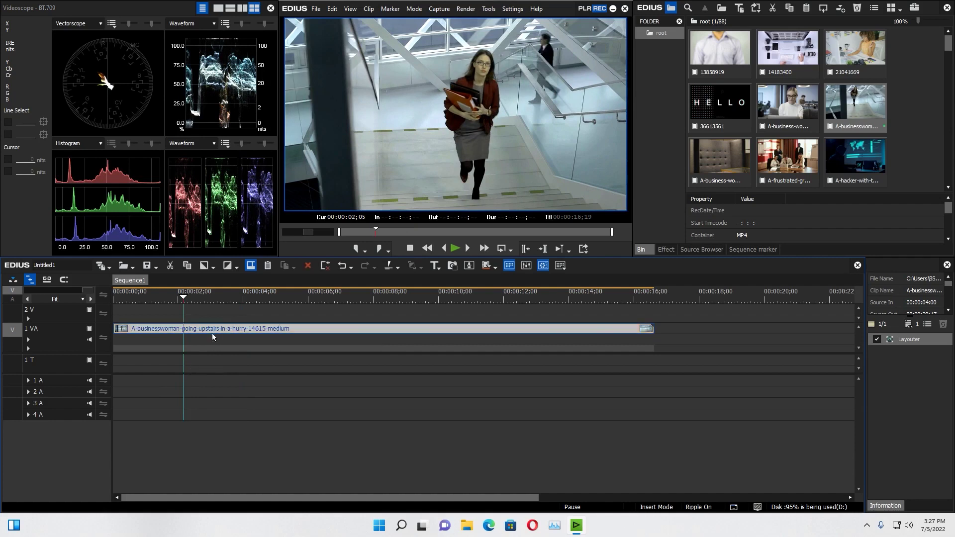
left_click(244, 297)
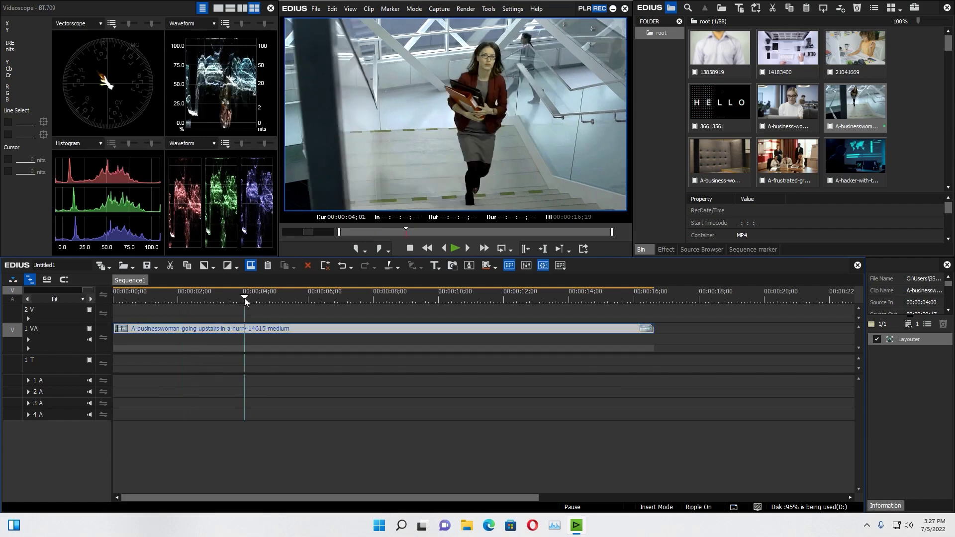
key("n")
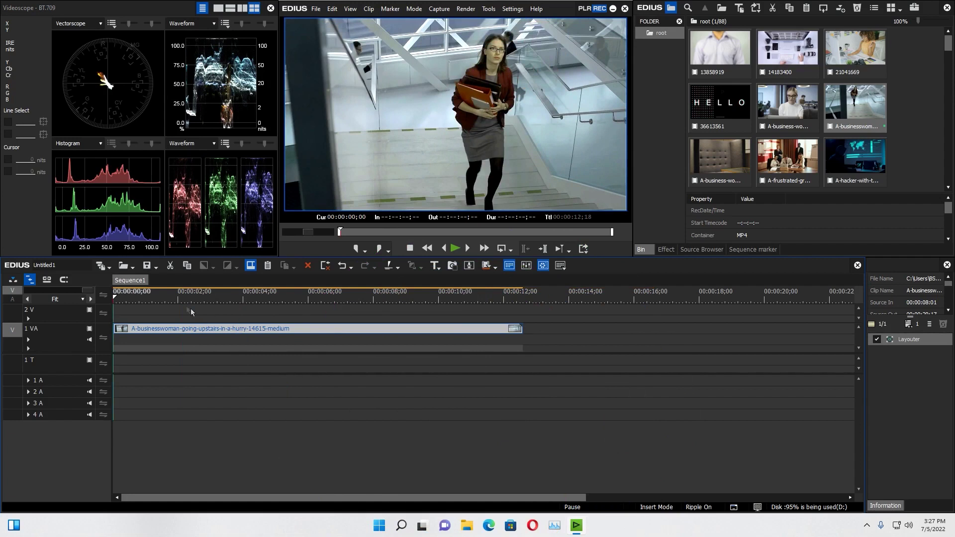
- Trim off about 3 more seconds from the clip's start, and cut away its end after 00:00:06;16
left_click_drag(129, 296, 205, 302)
key("n")
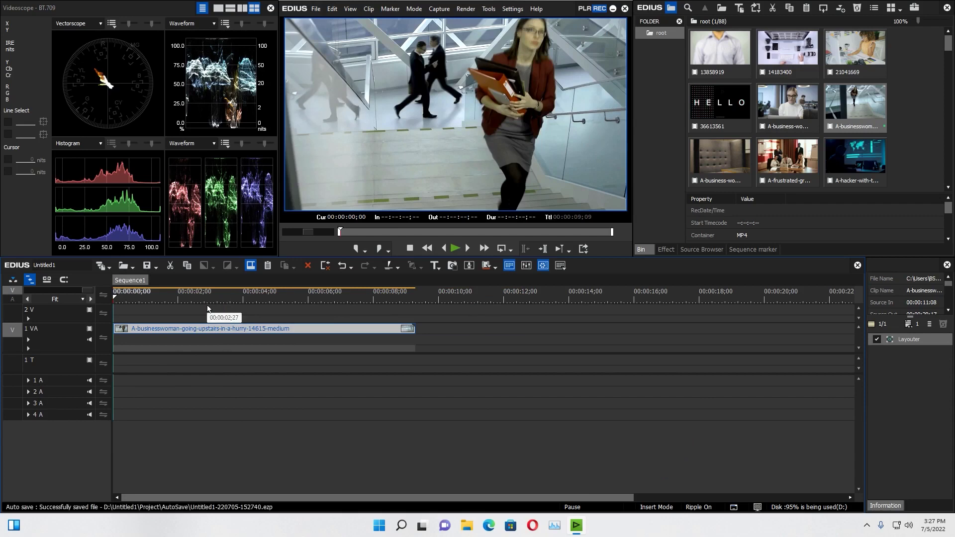
left_click_drag(263, 301, 326, 305)
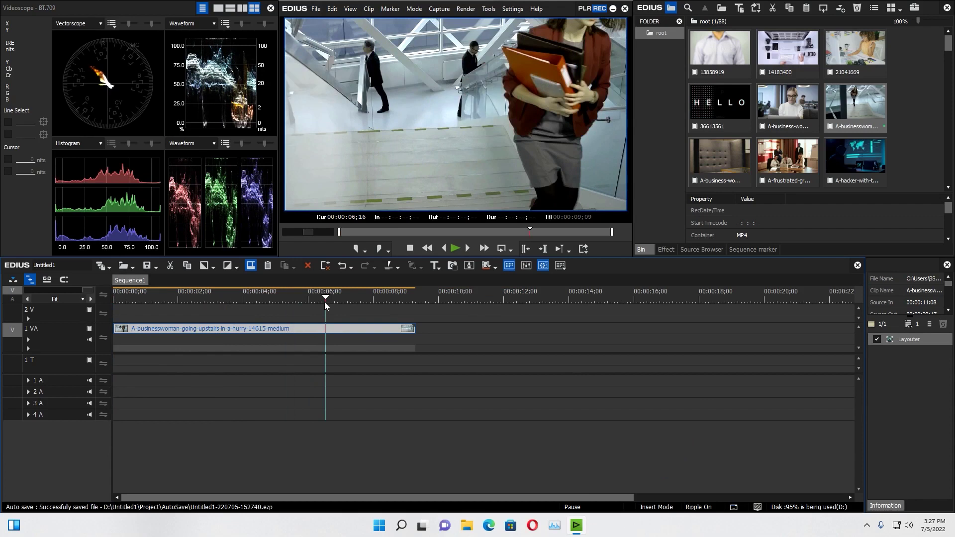
key("m")
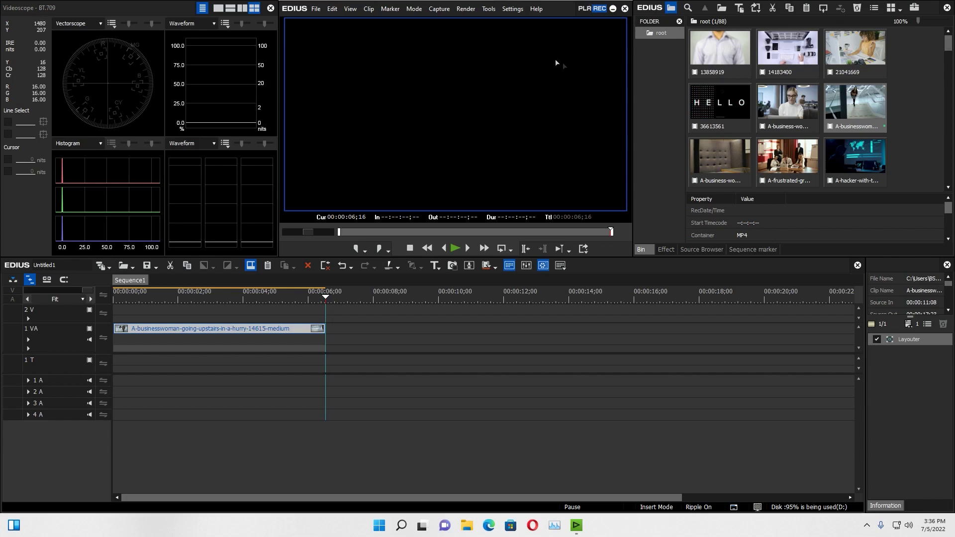
- Minimize EDIUS and extract the K-Lite_Codec_Pack_1700_Full archive on the desktop into its own folder with 7-Zip
left_click(612, 7)
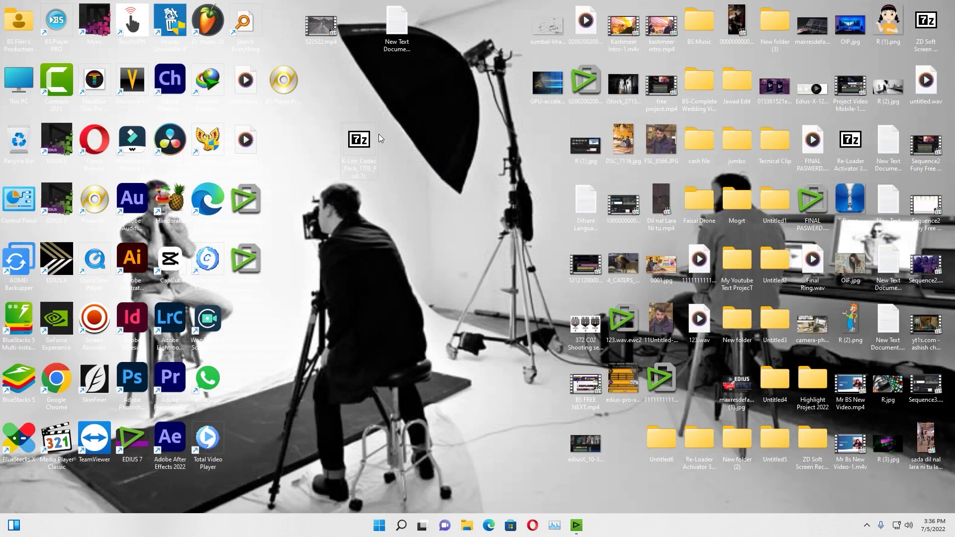
left_click(358, 142)
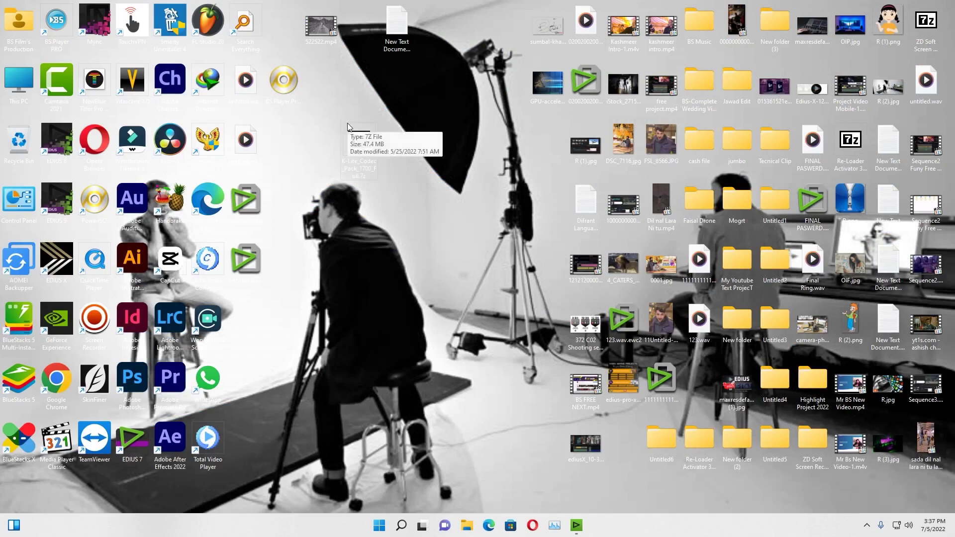
double_click(349, 128)
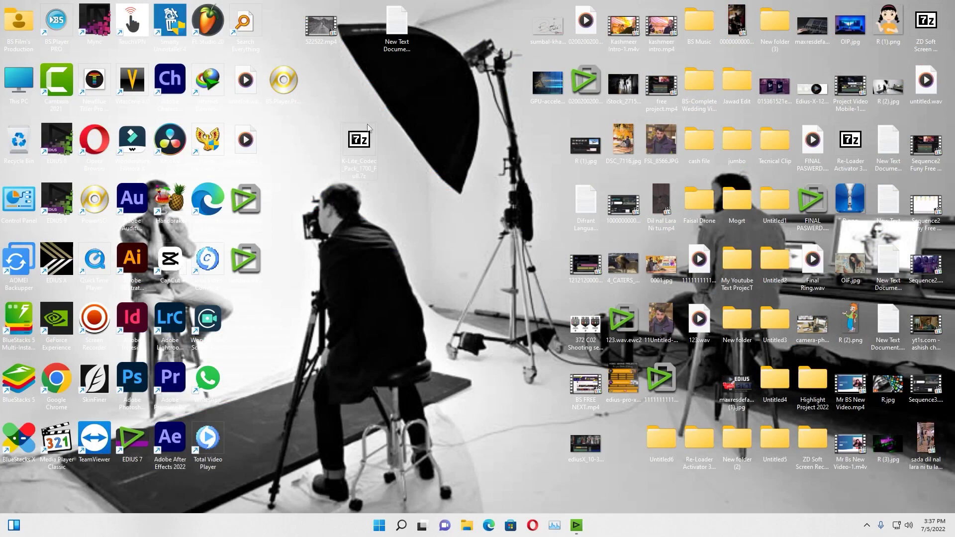
right_click(366, 137)
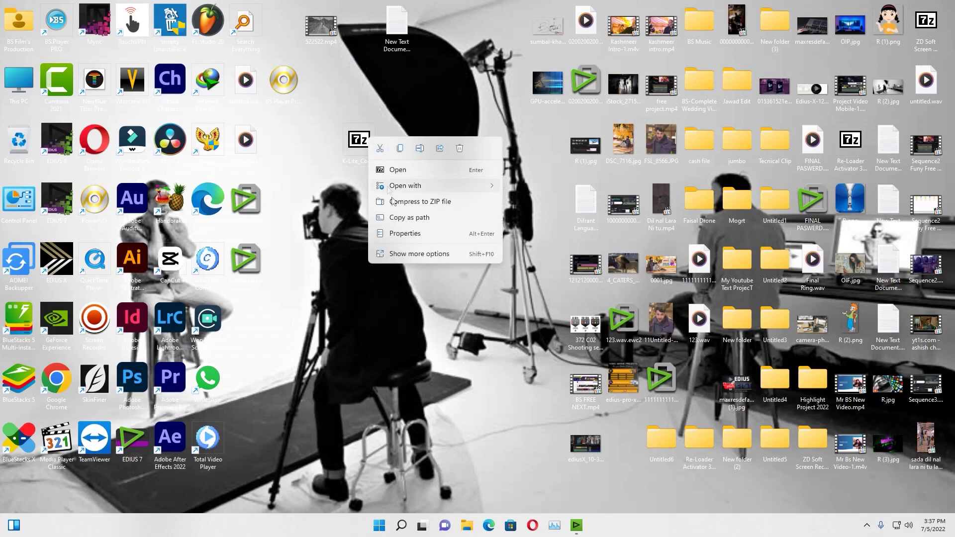
left_click(407, 253)
mouse_move(406, 158)
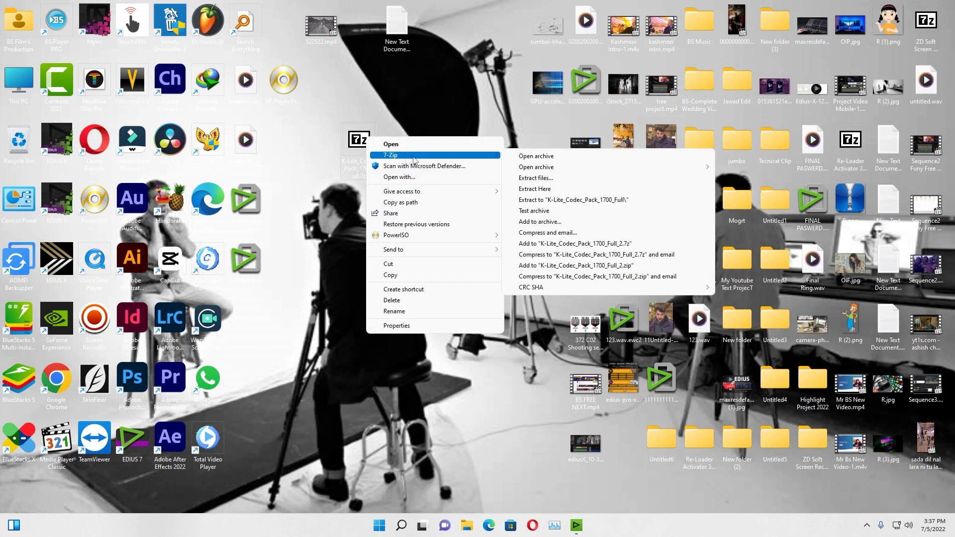
left_click(547, 199)
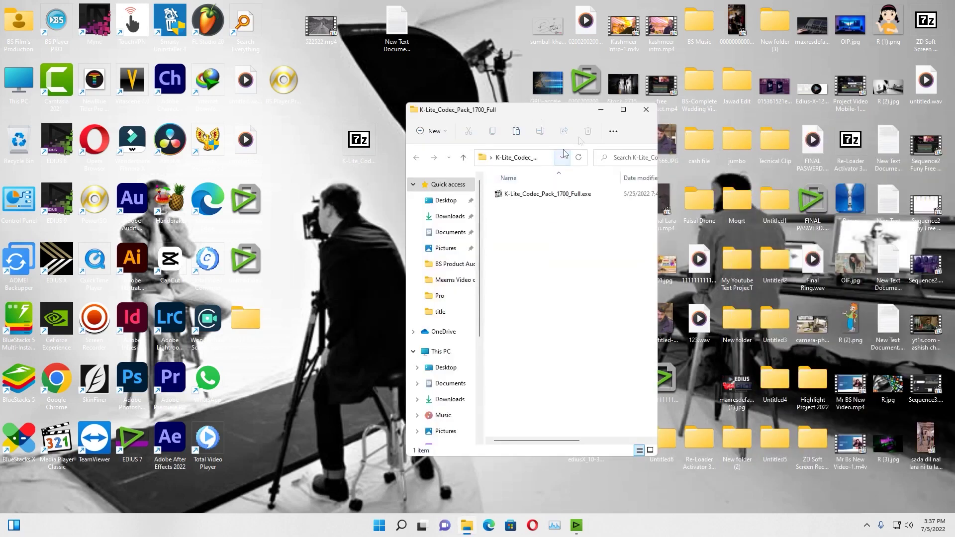
- Run K-Lite_Codec_Pack_1700_Full.exe in Update / Modify mode with the Advanced playback profile, resetting all settings to their defaults
key("super+Up")
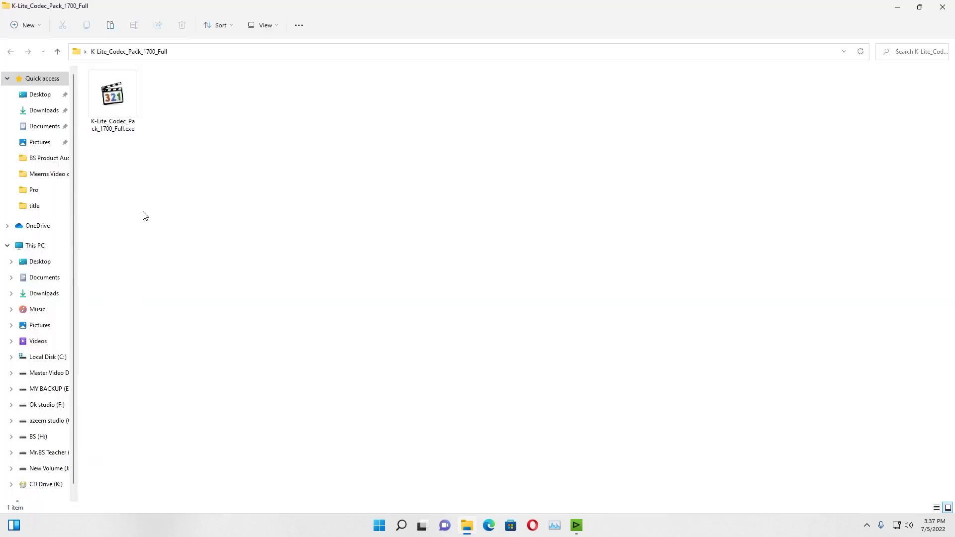
left_click(115, 107)
double_click(114, 106)
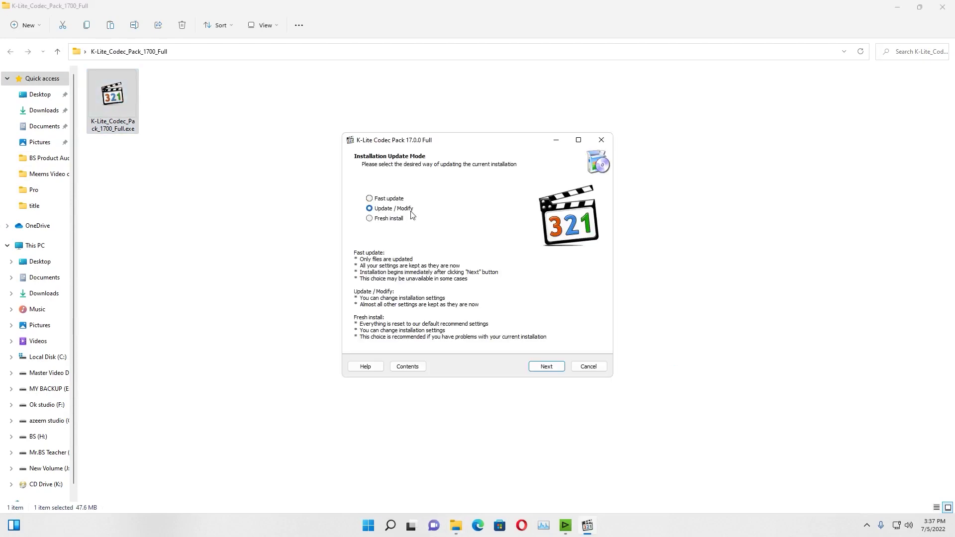
left_click(547, 368)
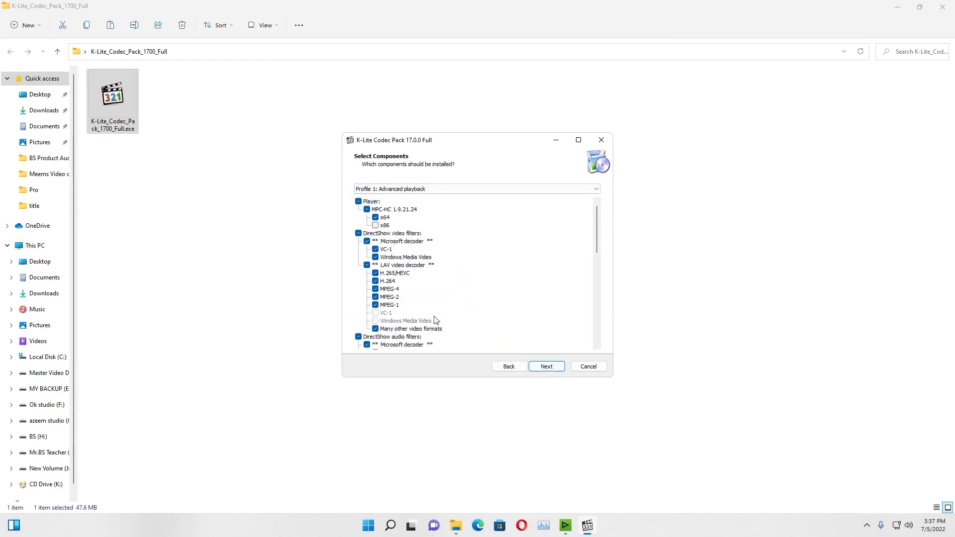
left_click(549, 368)
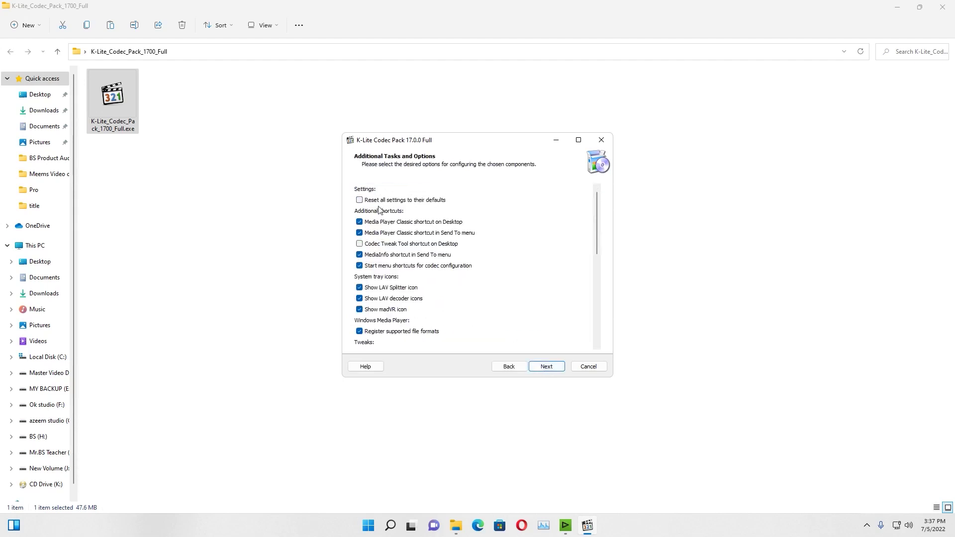
left_click(399, 201)
left_click(549, 368)
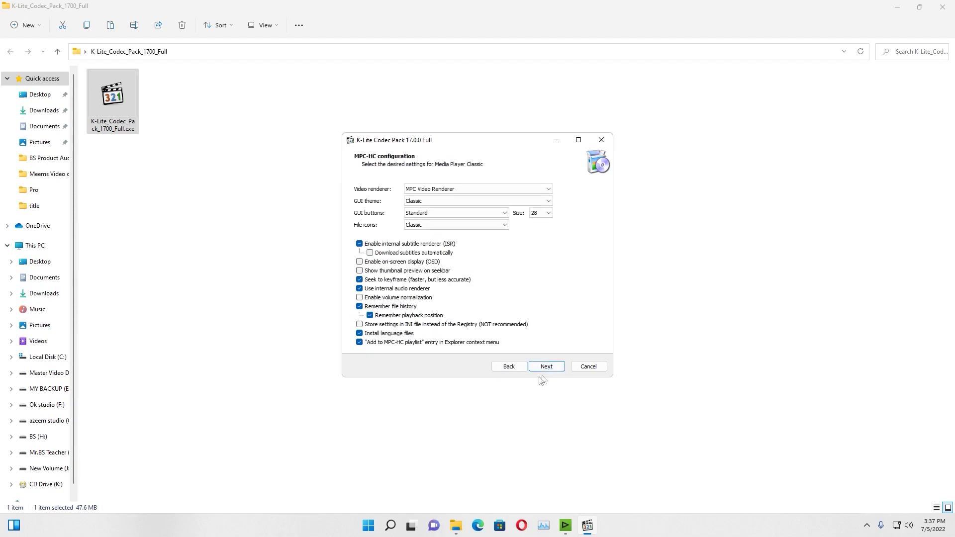
- Set the Media Player Classic video renderer to Enhanced Video Renderer (Sync) in the codec pack setup
left_click(462, 188)
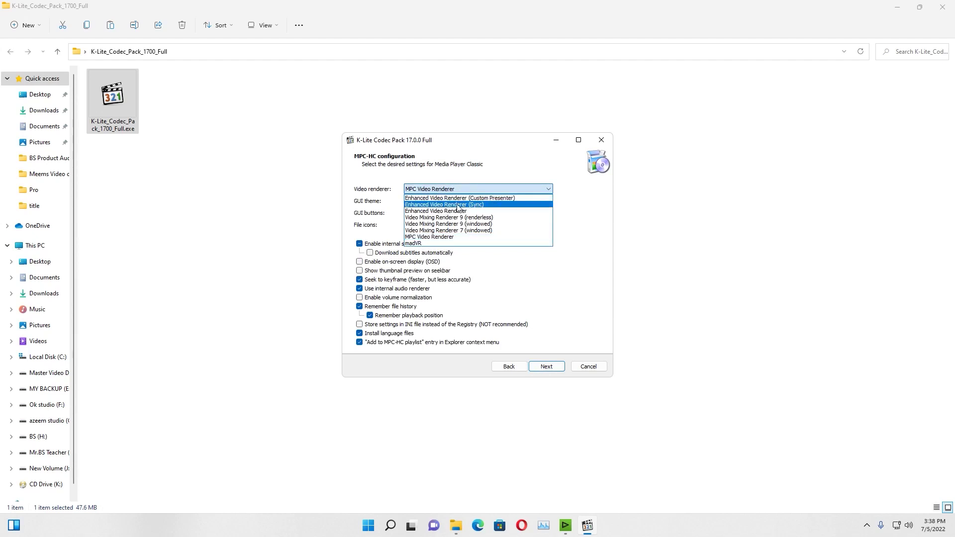
left_click(477, 204)
left_click(457, 200)
left_click(451, 206)
left_click(446, 214)
left_click(443, 210)
left_click(445, 220)
left_click(492, 204)
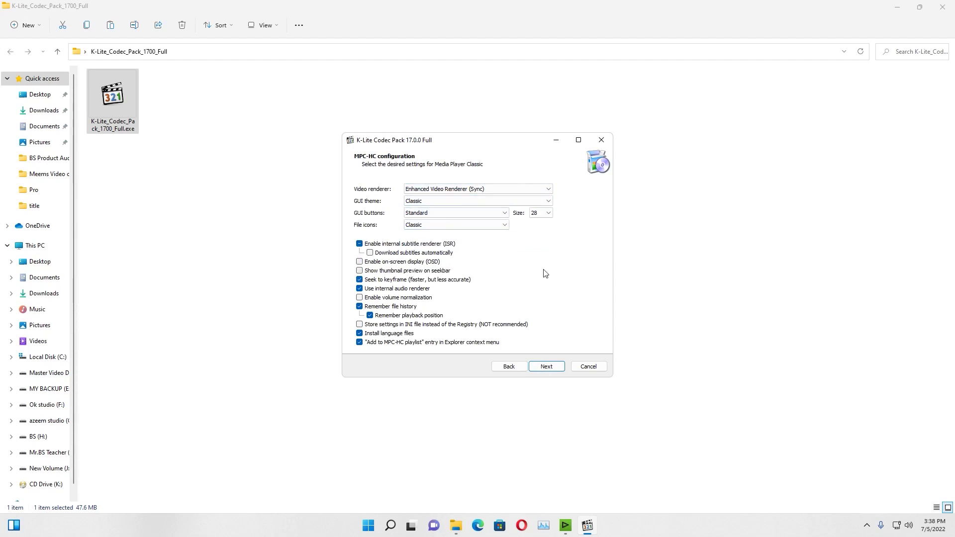
- Reselect Enhanced Video Renderer (Sync) as the video renderer, and exit the K-Lite setup without installing
left_click(552, 370)
left_click(508, 366)
left_click(418, 192)
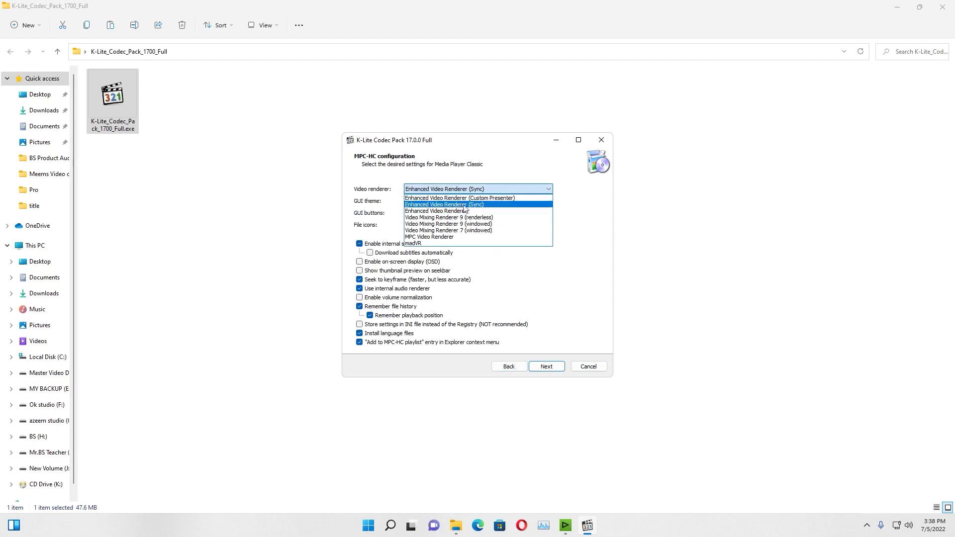
left_click(464, 204)
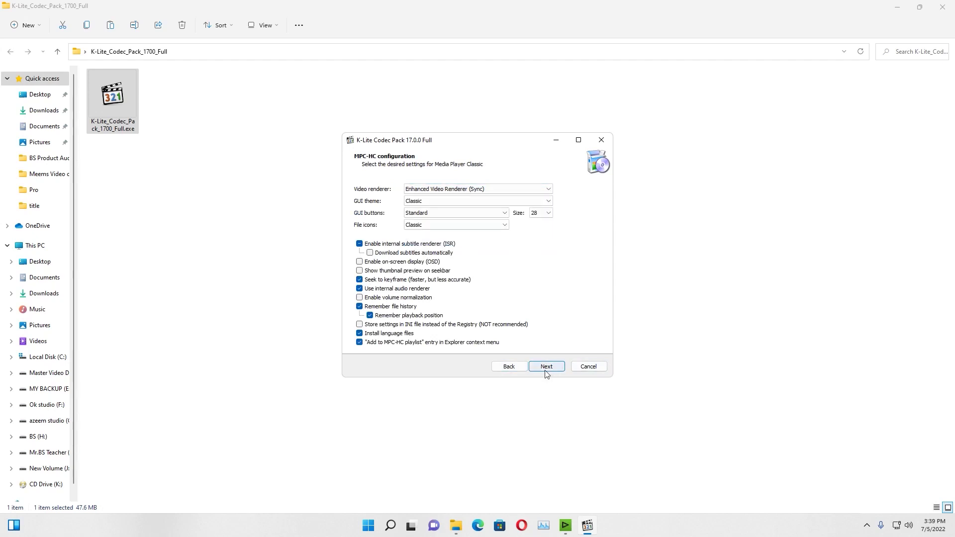
left_click(588, 367)
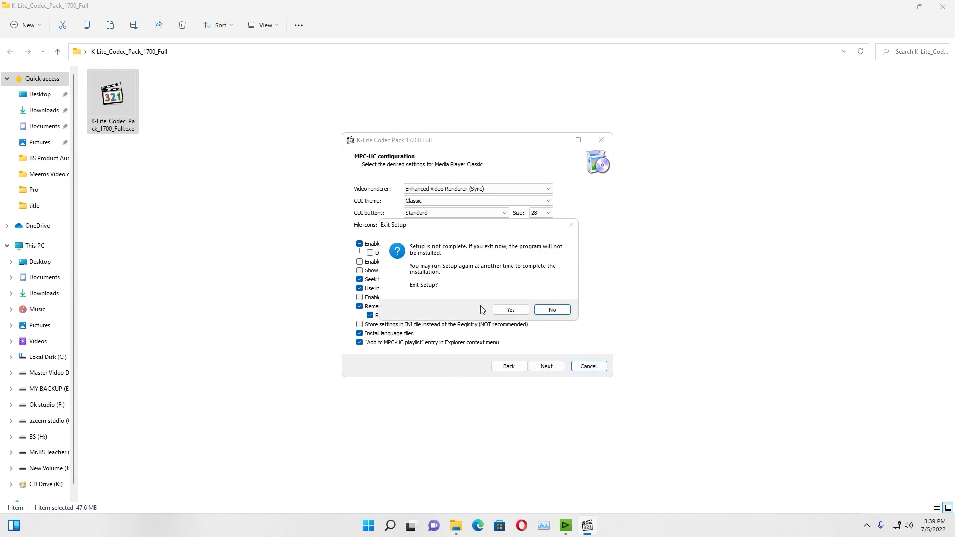
left_click(500, 314)
- Extract the BS.Player Pro 2.68 disc image on the desktop into its own folder and open that folder
key("super+d")
right_click(286, 76)
left_click(330, 193)
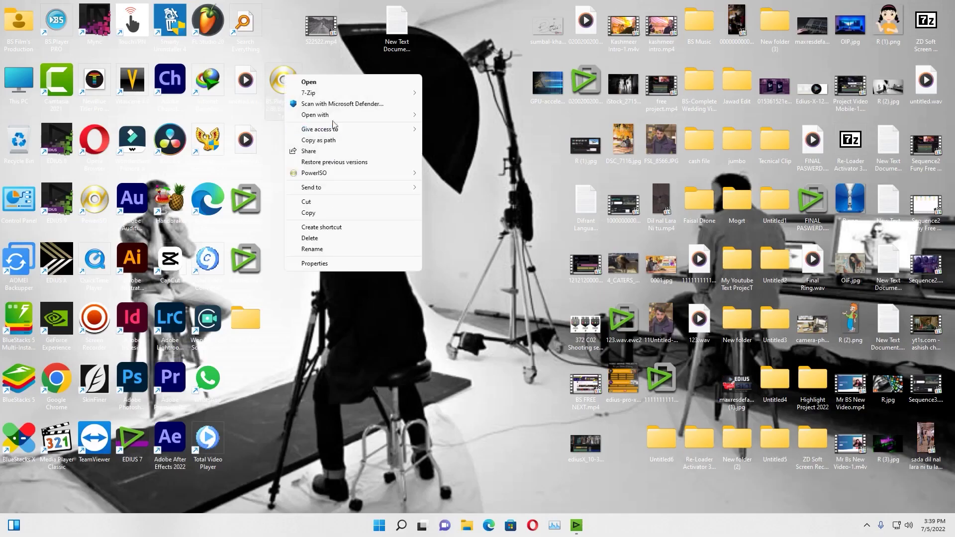
mouse_move(339, 93)
left_click(522, 137)
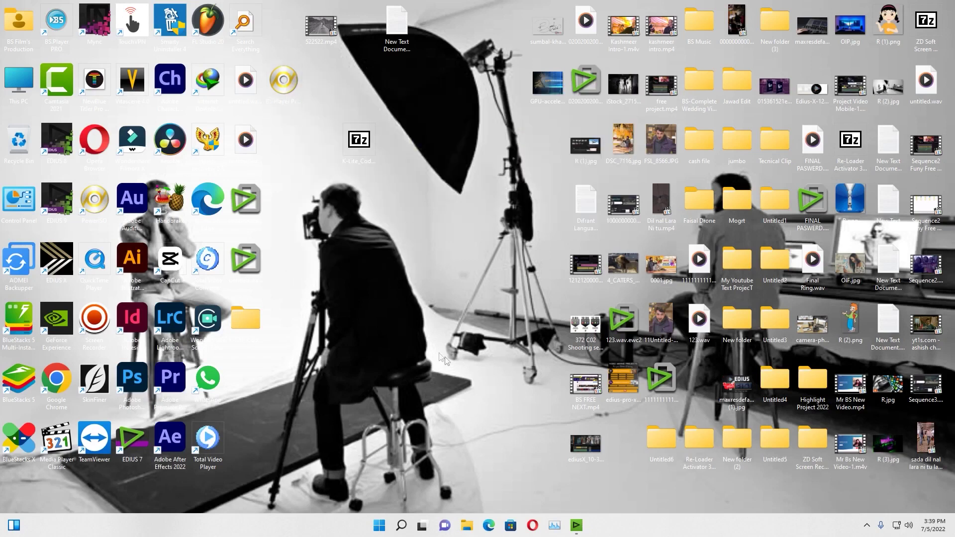
double_click(239, 382)
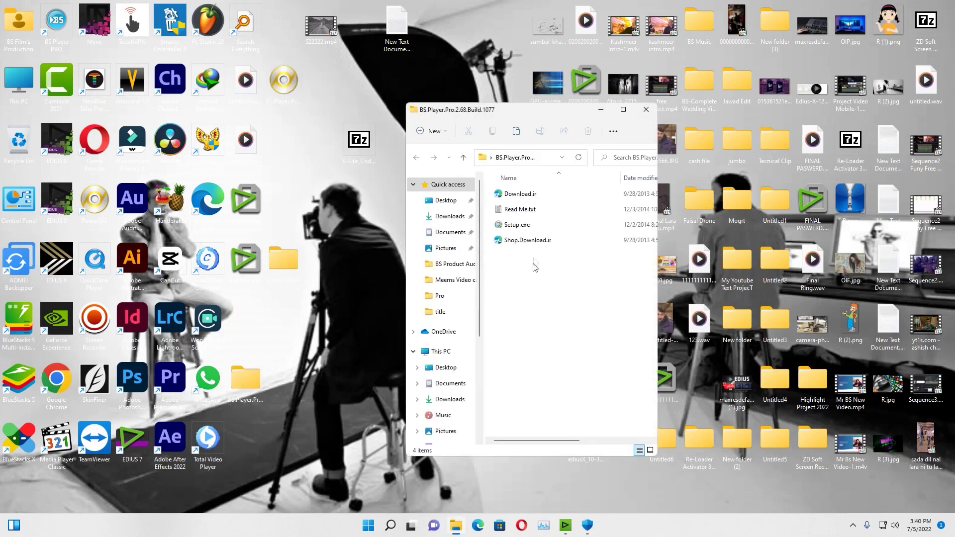
- Run Setup.exe and install BS.Player PRO with Start menu and desktop icons for all users and English as default language
double_click(510, 228)
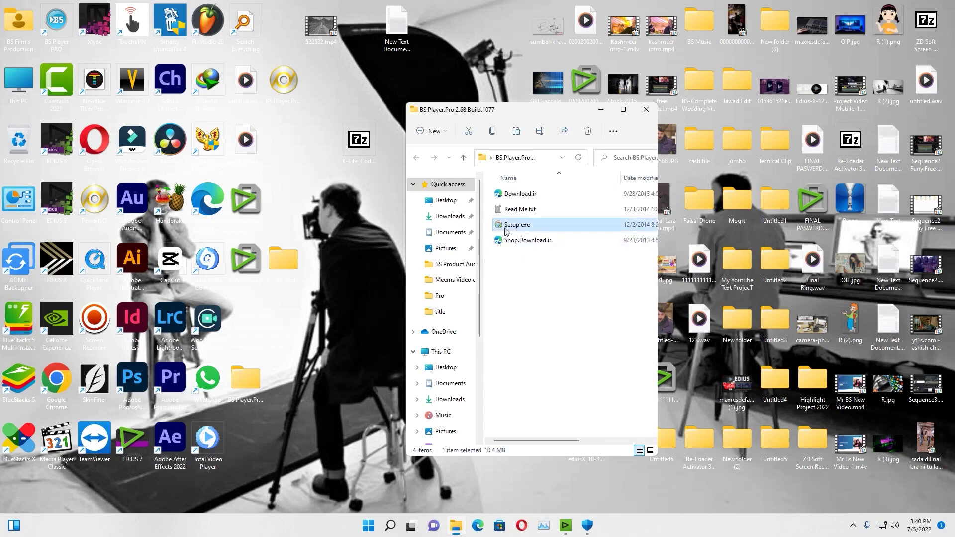
left_click(532, 341)
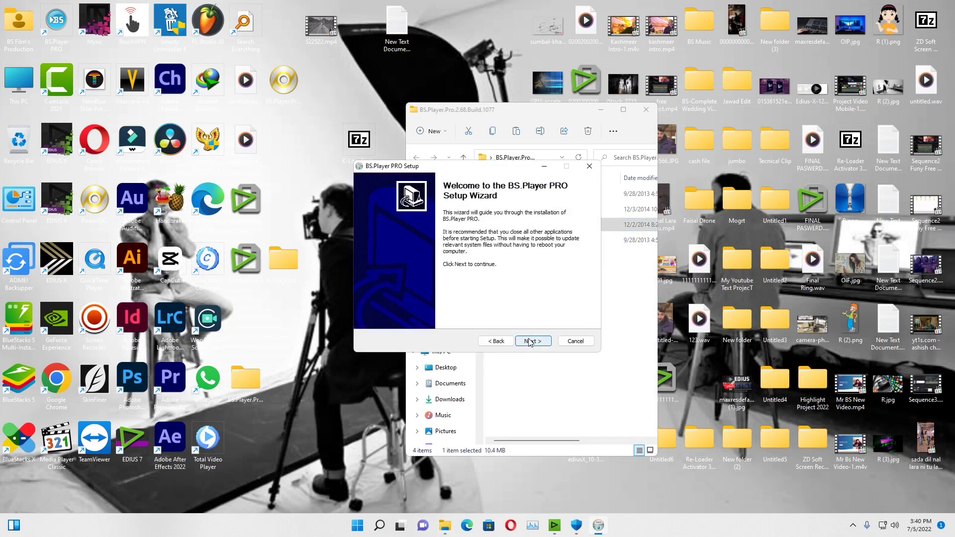
left_click(533, 341)
left_click(533, 341)
key("Return")
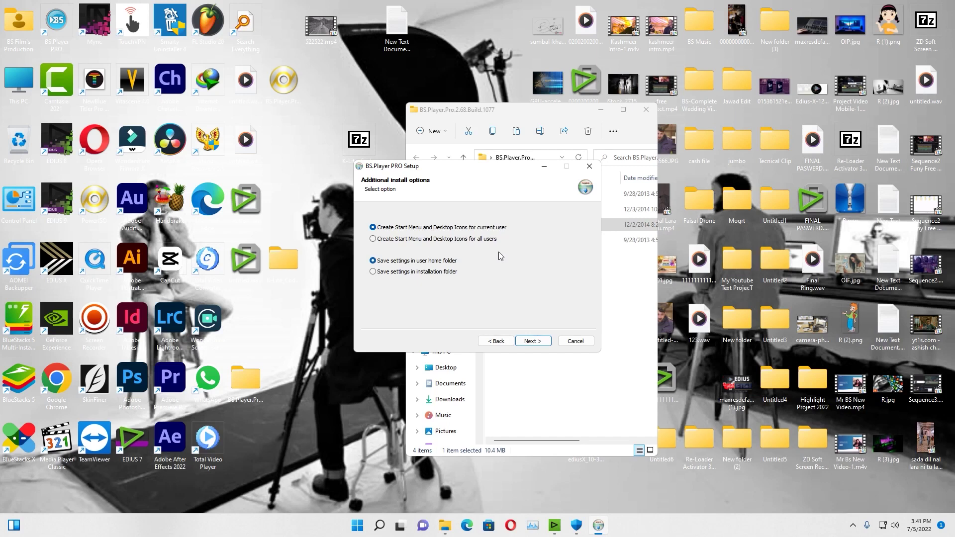
left_click(388, 240)
left_click(535, 339)
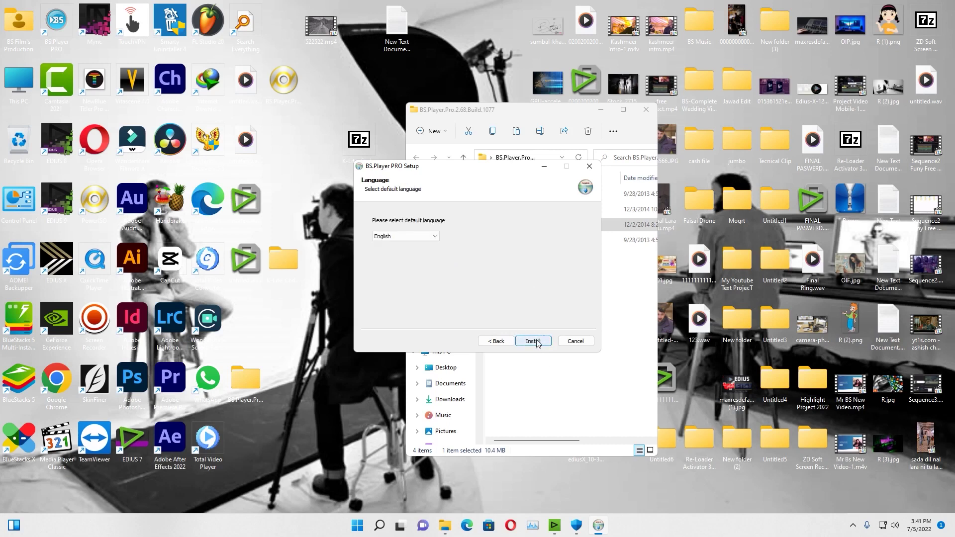
left_click(536, 341)
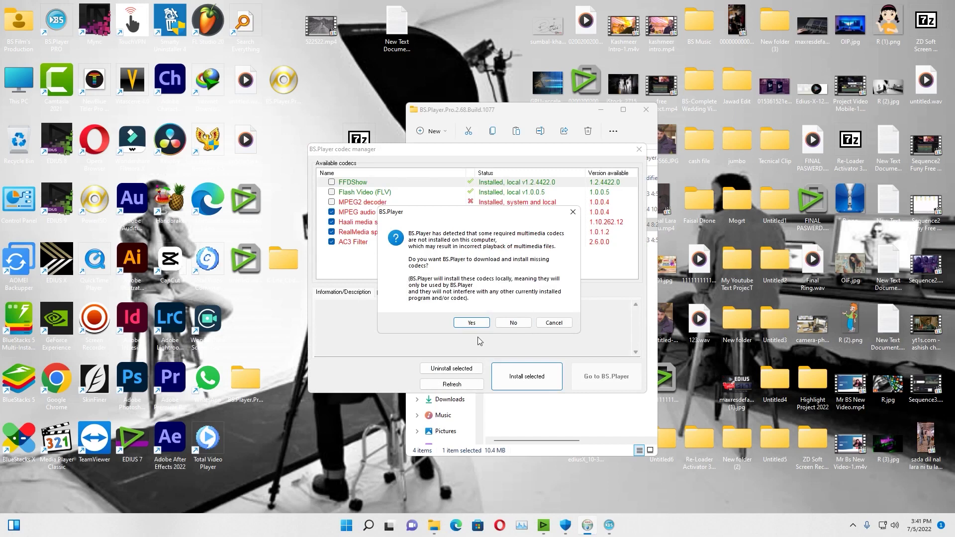
- Install the missing codecs for BS.Player and finish the setup wizard without running BS.Player PRO
left_click(474, 326)
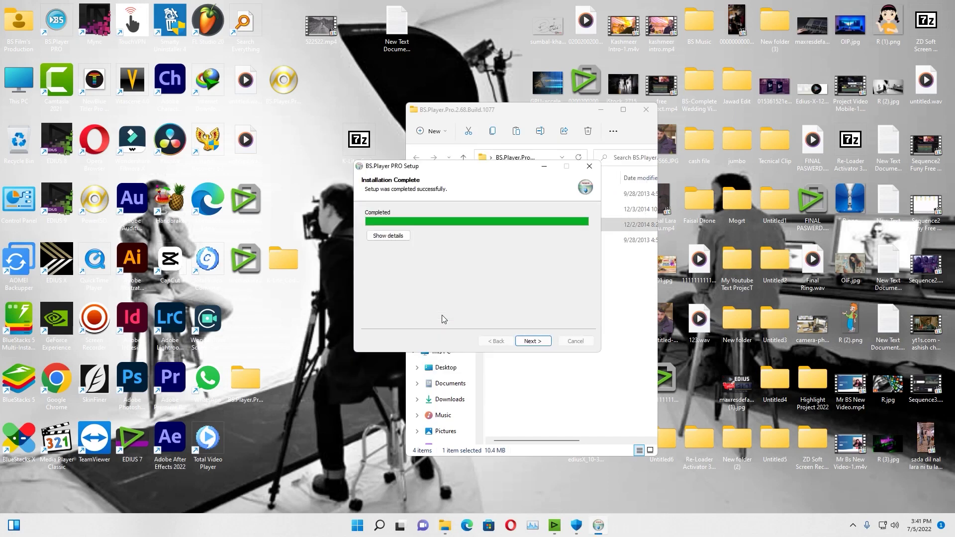
left_click(532, 341)
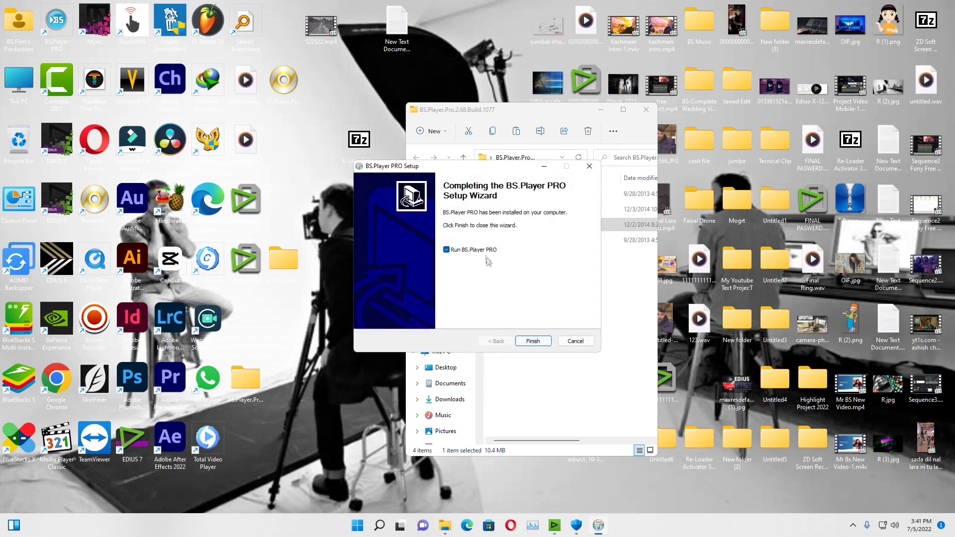
left_click(469, 251)
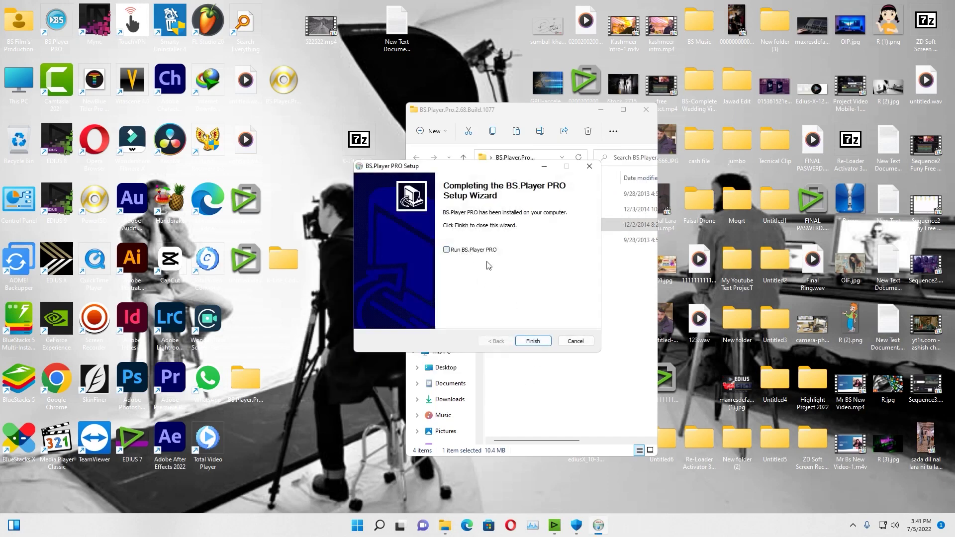
left_click(532, 342)
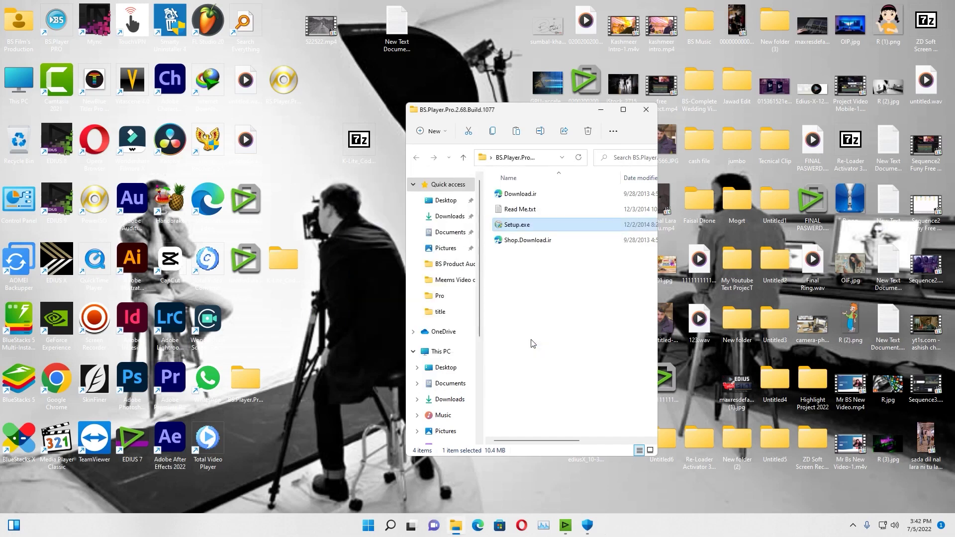
- Launch BS.Player PRO from its desktop shortcut, declining the update download page, and close the player
left_click(294, 162)
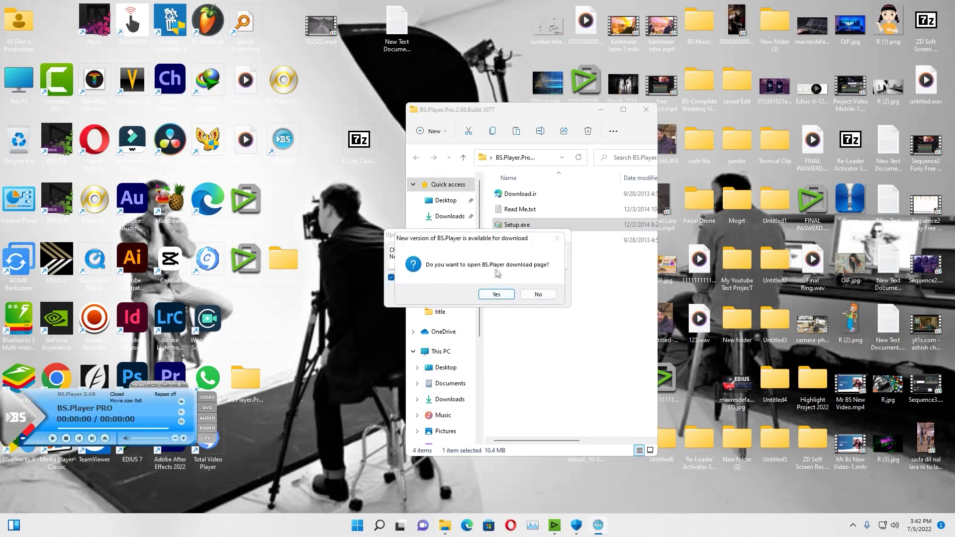
left_click(536, 294)
left_click(469, 298)
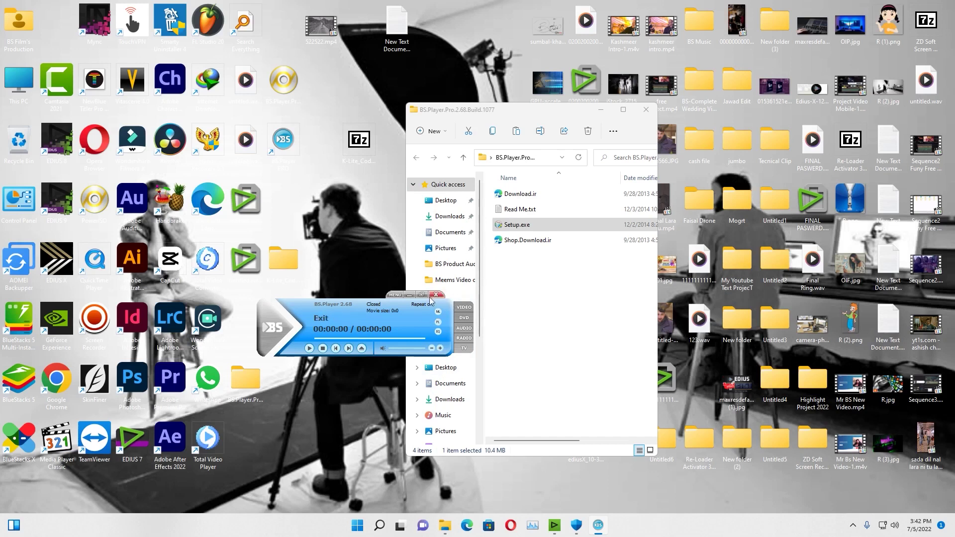
left_click(436, 295)
- Open Read Me.txt in the BS.Player folder, select the licence key, and close the file and the folder window
key("Up")
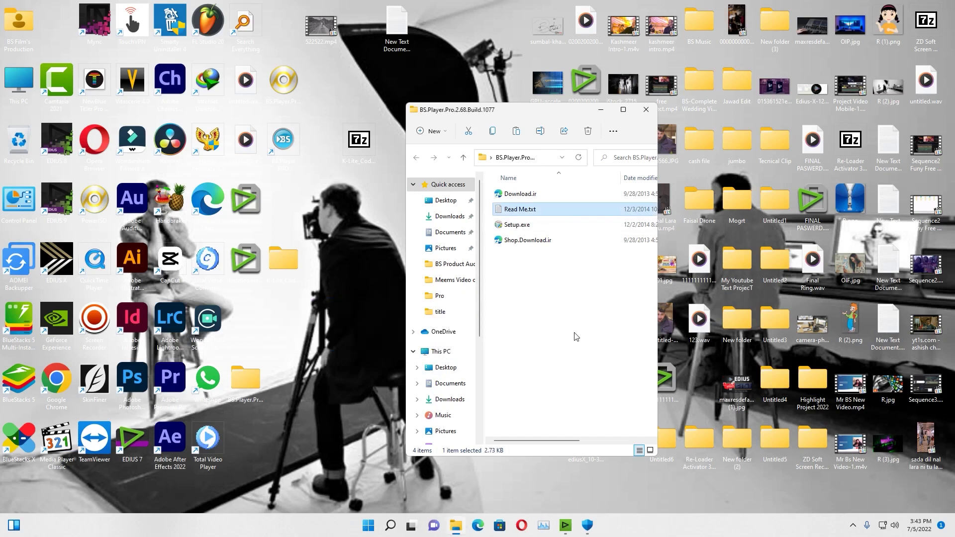
double_click(524, 210)
scroll(435, 188, "down", 5)
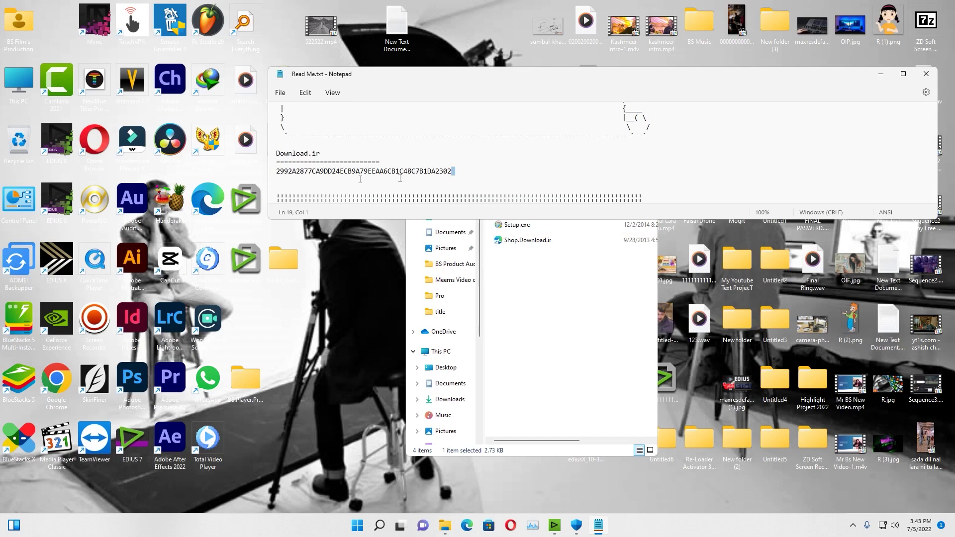
left_click_drag(452, 171, 278, 171)
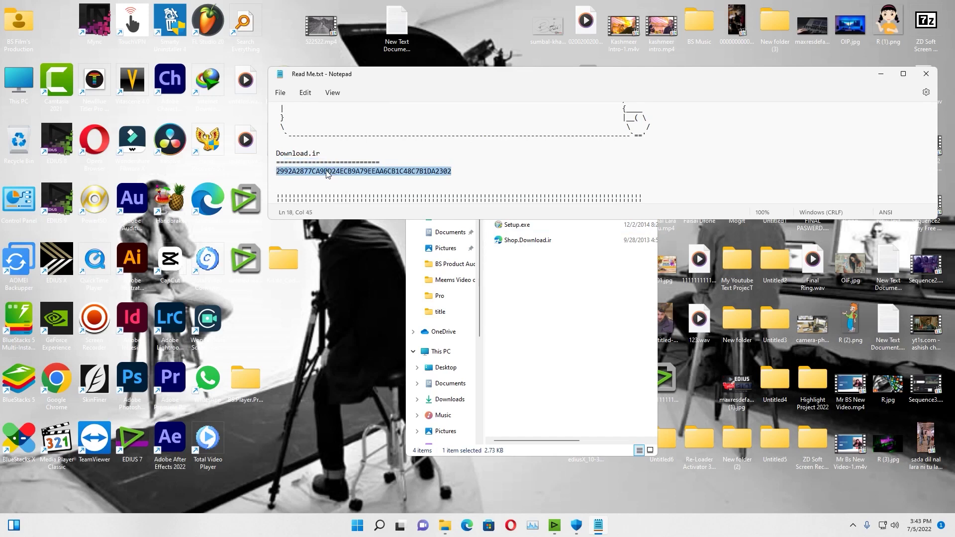
key("alt+F4")
key("alt+F4")
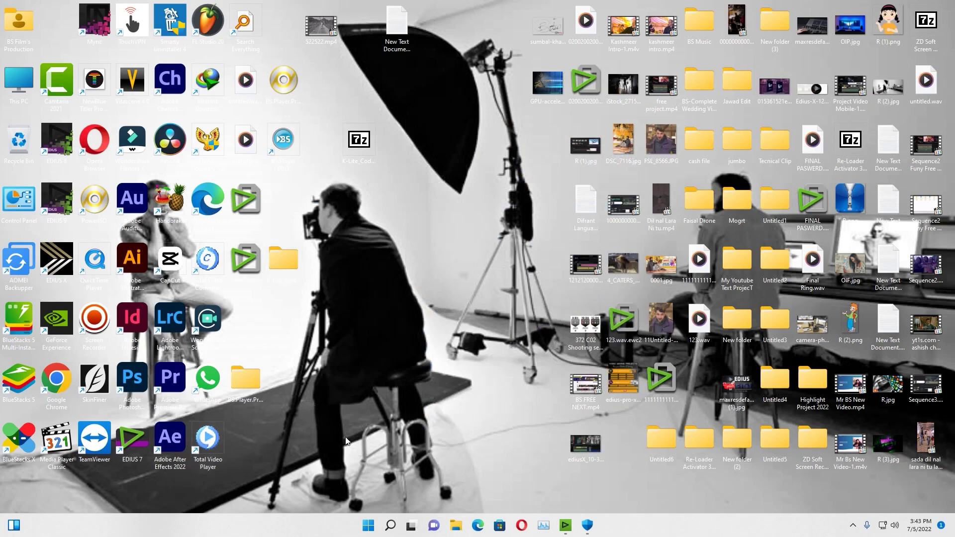
- Move the Total Video Converter shortcut to the open middle area of the desktop
left_click_drag(218, 261, 398, 209)
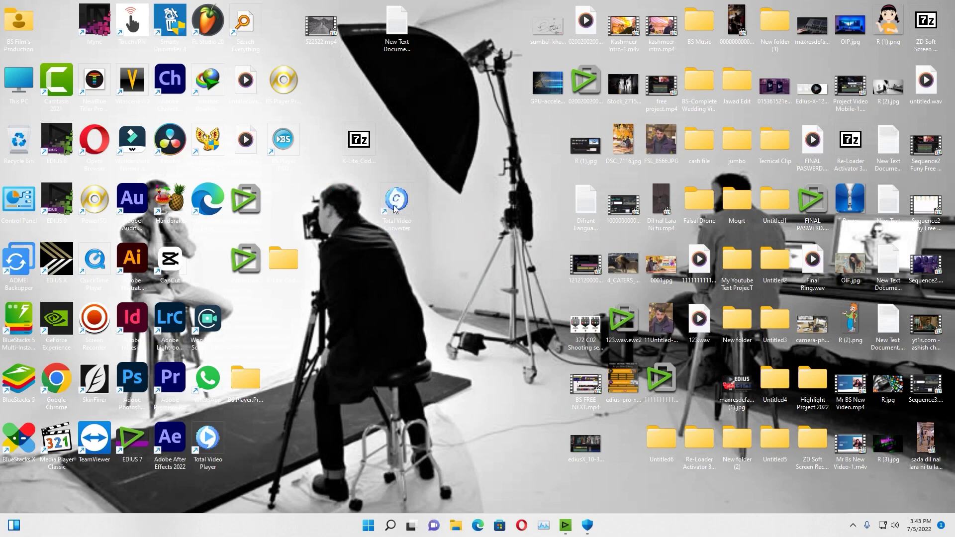
- Launch Total Video Converter from its desktop shortcut, view its start window, and close it
left_click(503, 262)
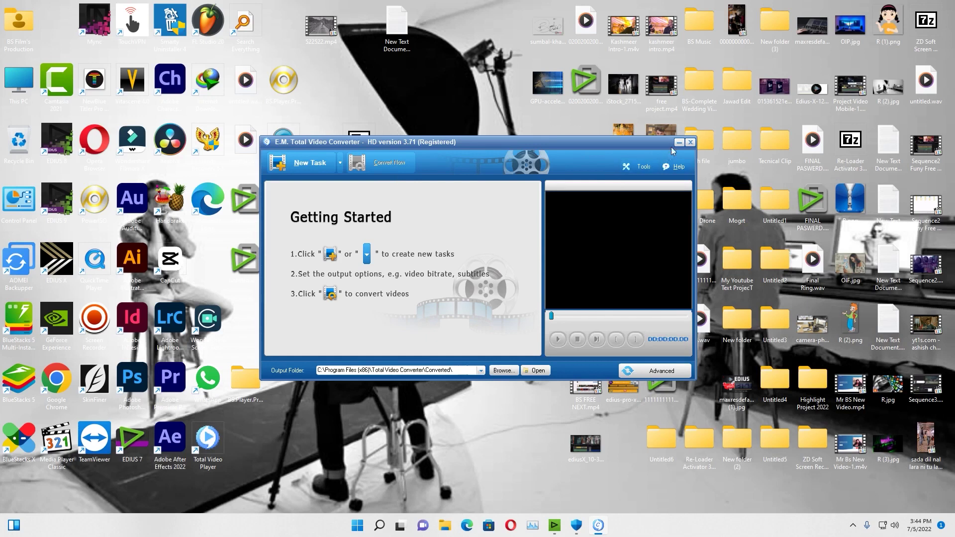
left_click(689, 142)
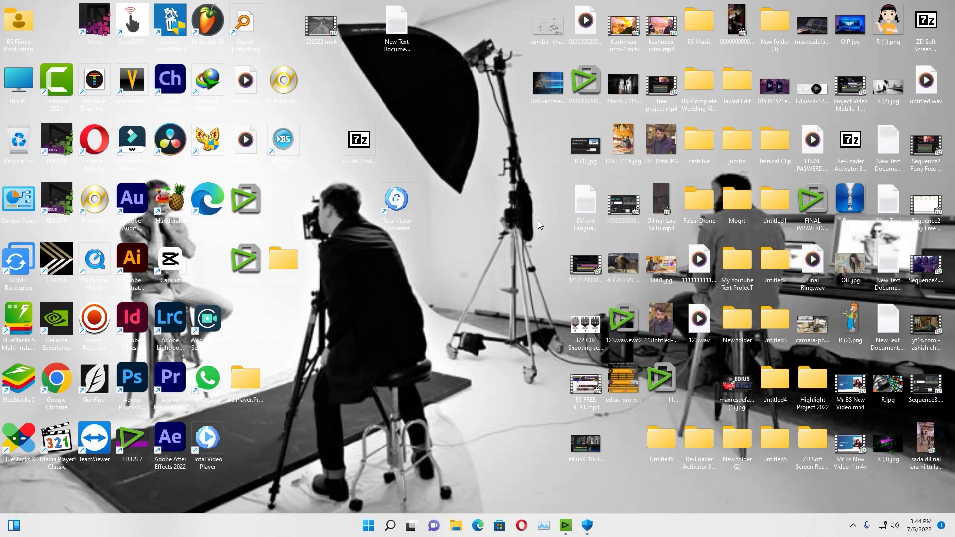
- Move the HandBrake shortcut to the desktop's open middle area and the two Kashmeer intro videos below the 522522.mp4 file
left_click_drag(168, 210, 460, 272)
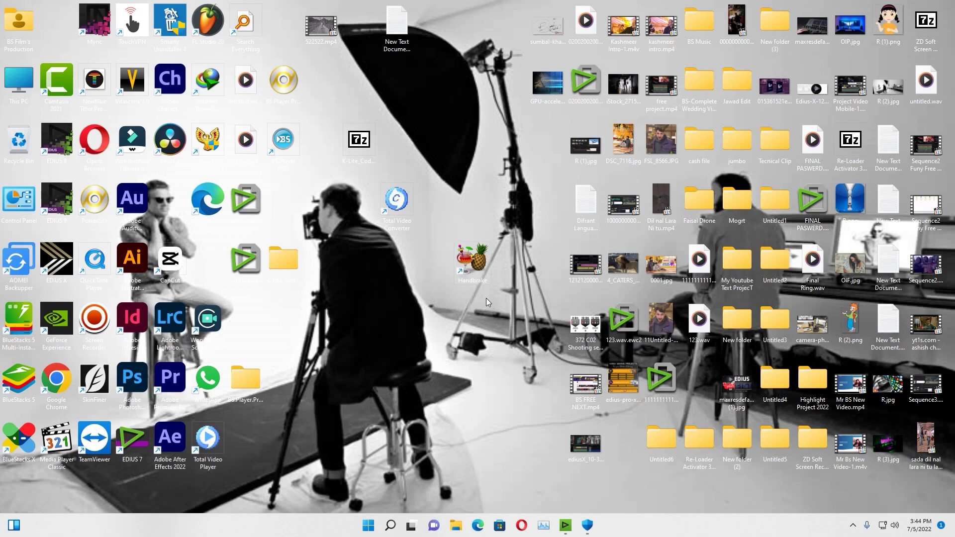
left_click_drag(642, 23, 333, 76)
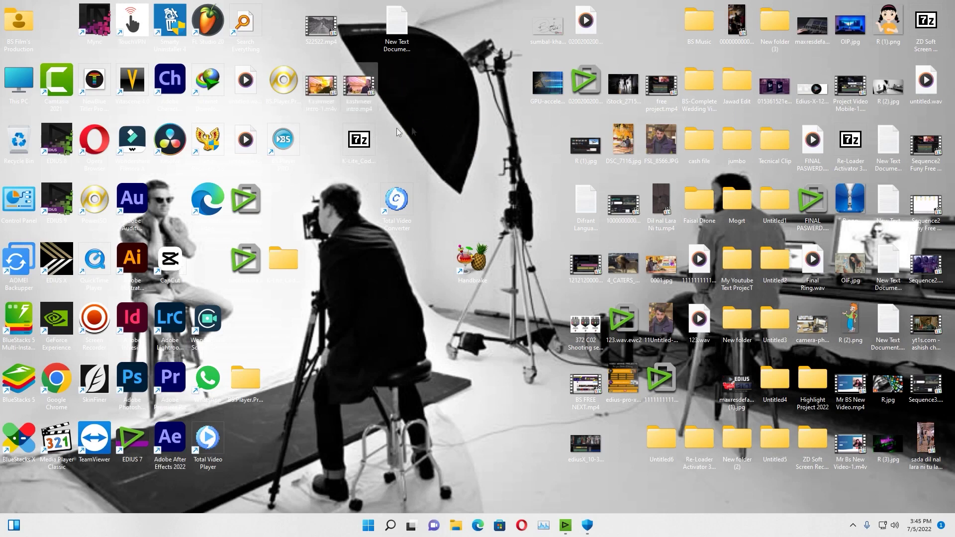
- Compare the file sizes of kashmeer intro.mp4 and Kashmeer Intro-1.m4v in their properties, and close both properties windows
right_click(367, 90)
left_click(419, 185)
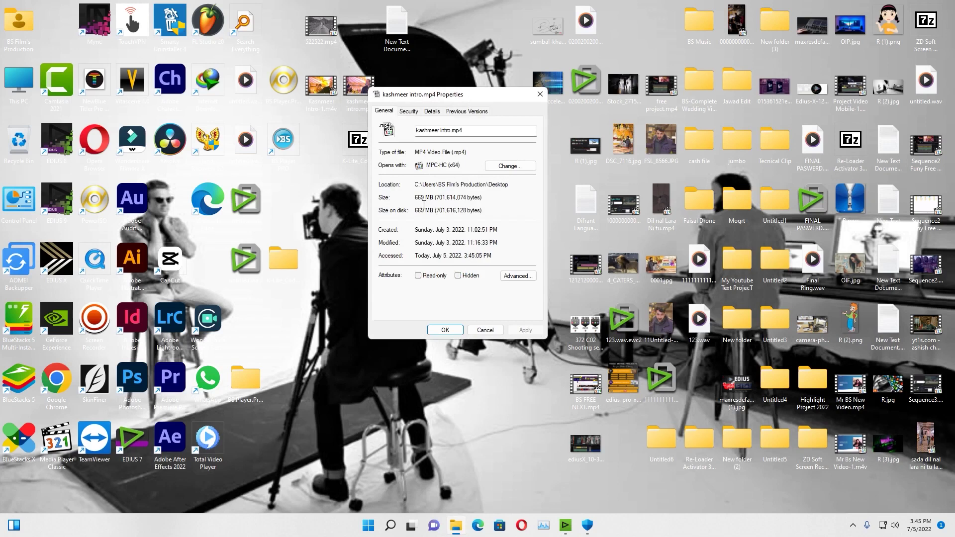
right_click(316, 86)
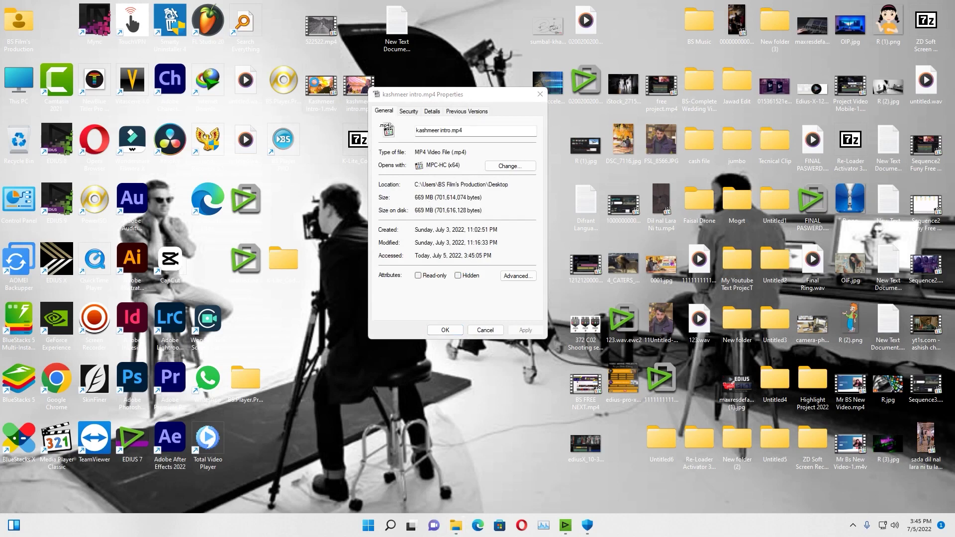
left_click(353, 179)
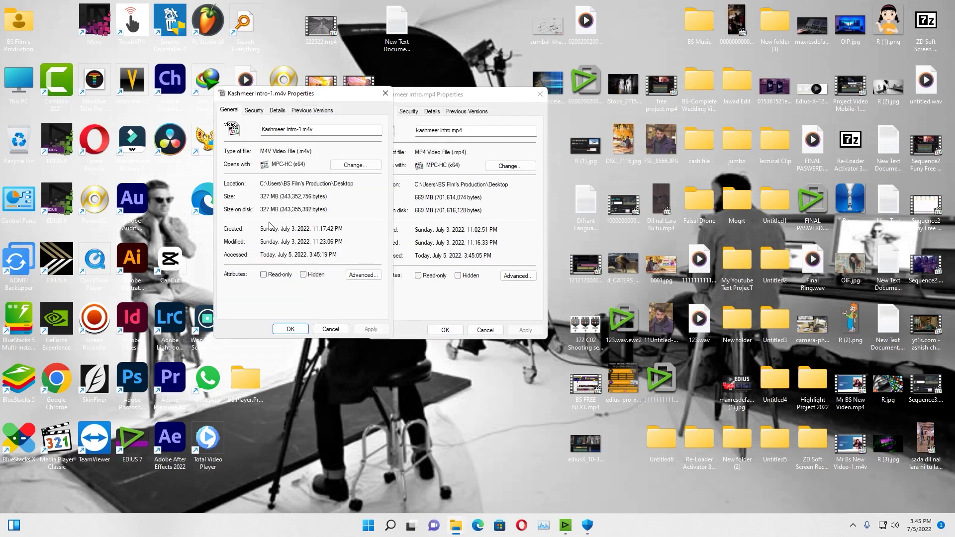
key("Escape")
key("Escape")
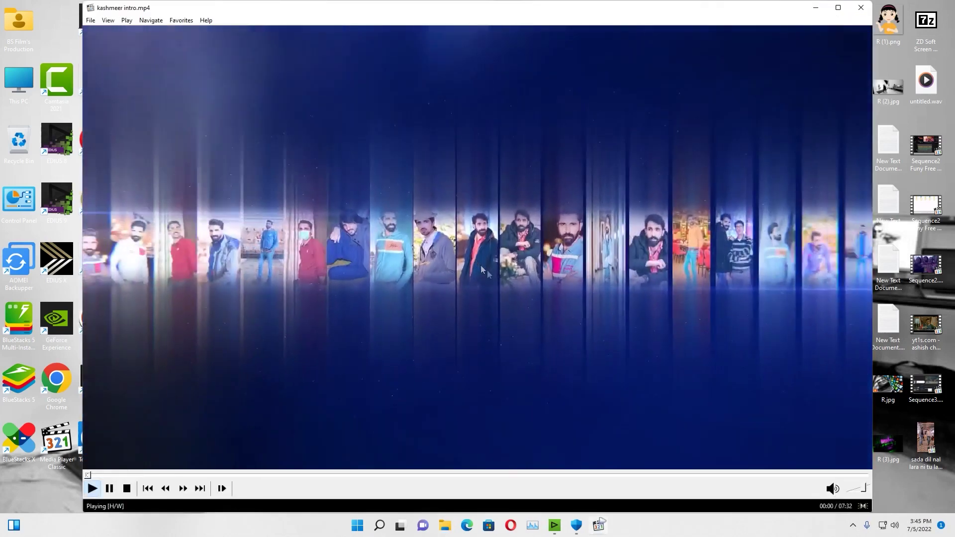
- Compare the picture quality of kashmeer intro.mp4 and Kashmeer Intro-1.m4v by viewing each in the media player, closing it after each video
key("space")
left_click(860, 8)
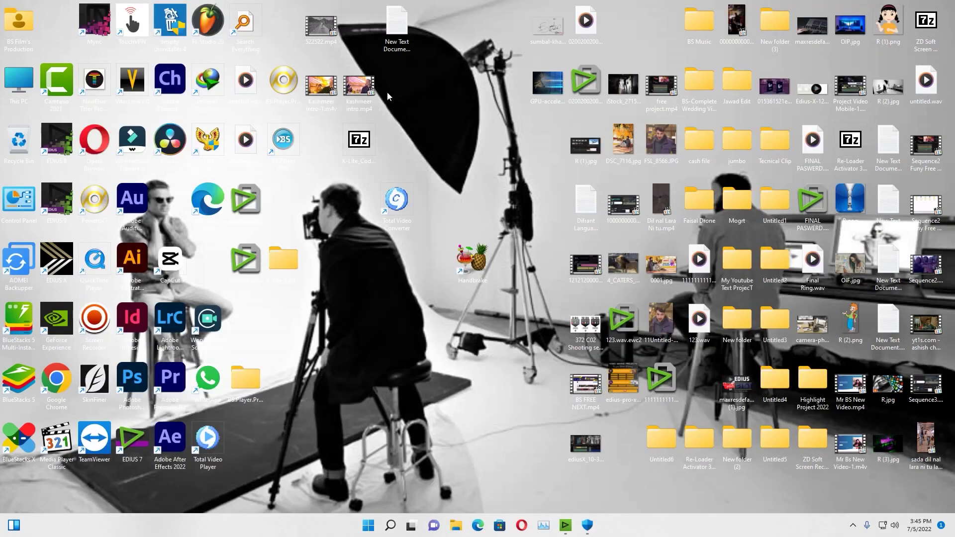
double_click(318, 87)
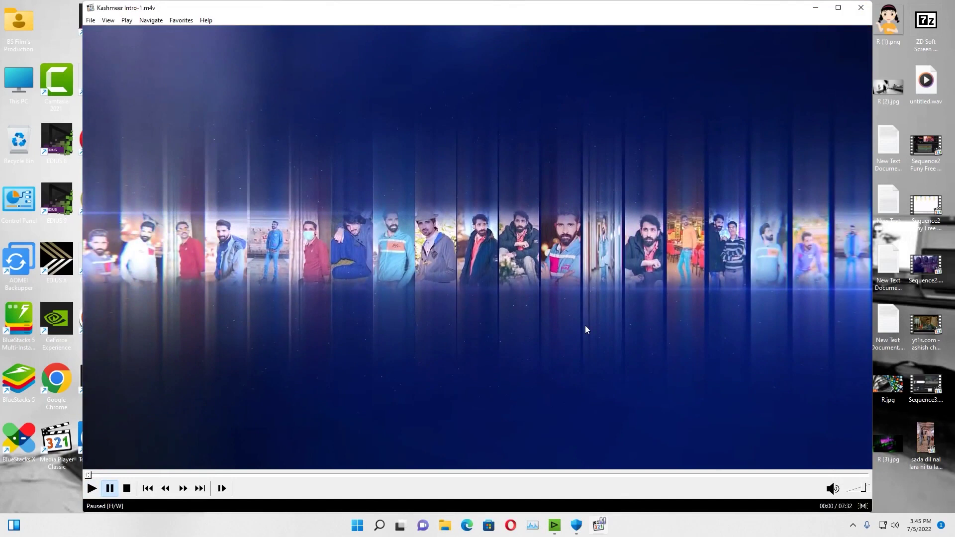
key("alt+F4")
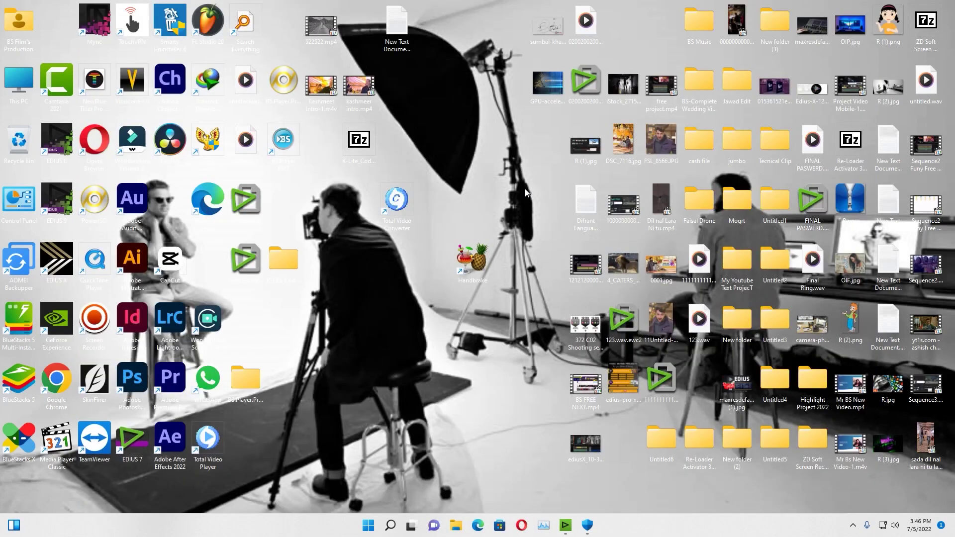